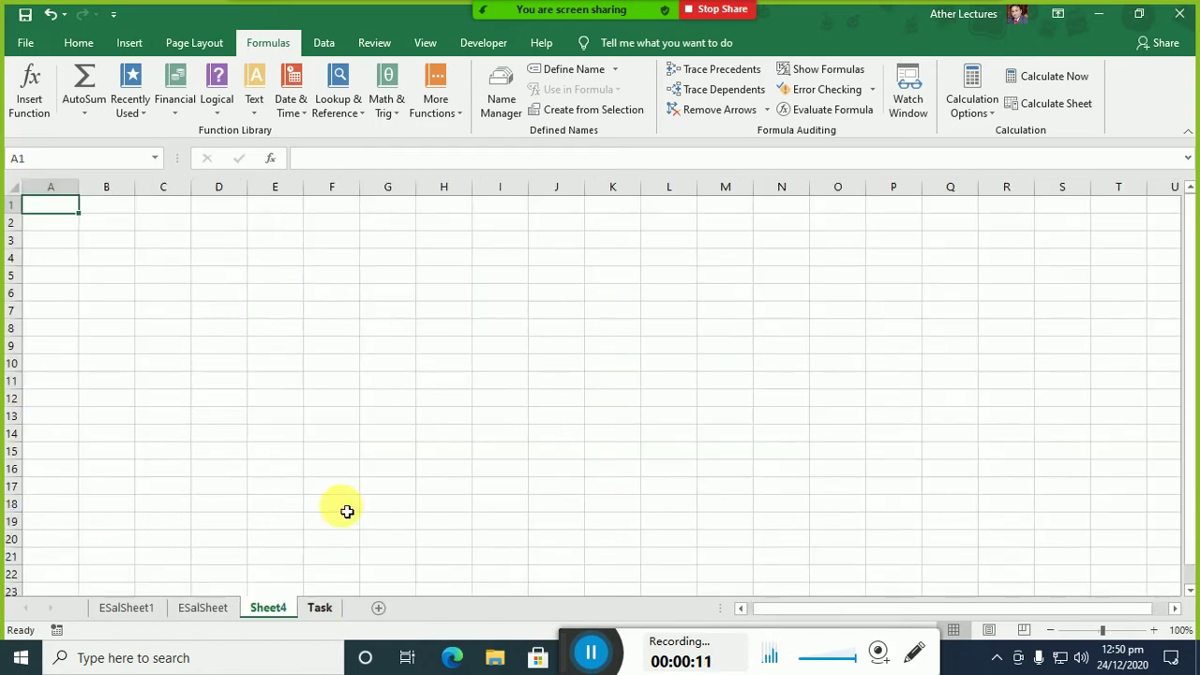
- Enter the label Year in D2 and the value 2021 beside it in E2
click(214, 230)
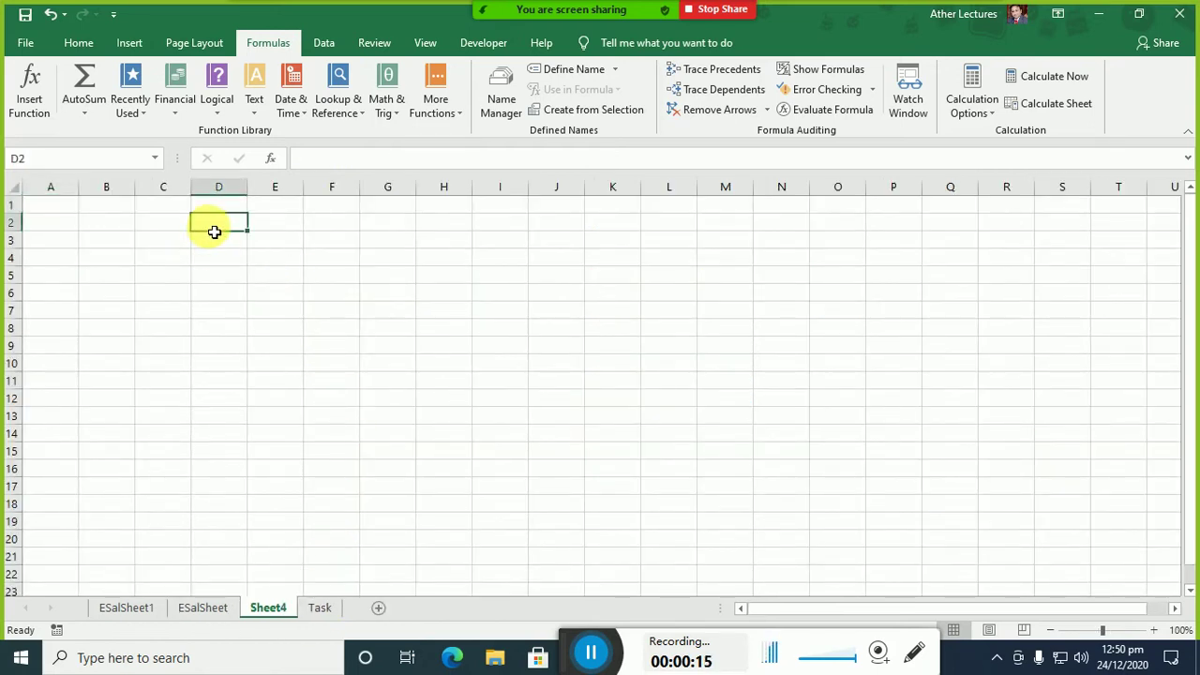
text(Year)
key(Return)
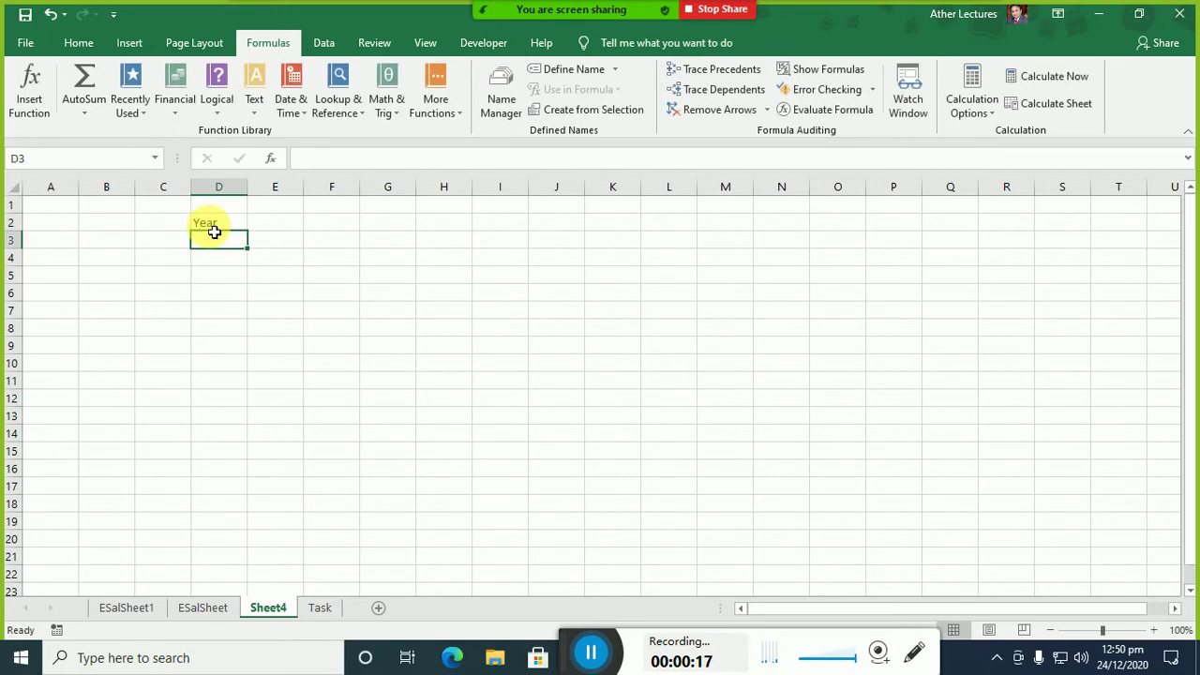
key(Right)
key(Up)
text(2021)
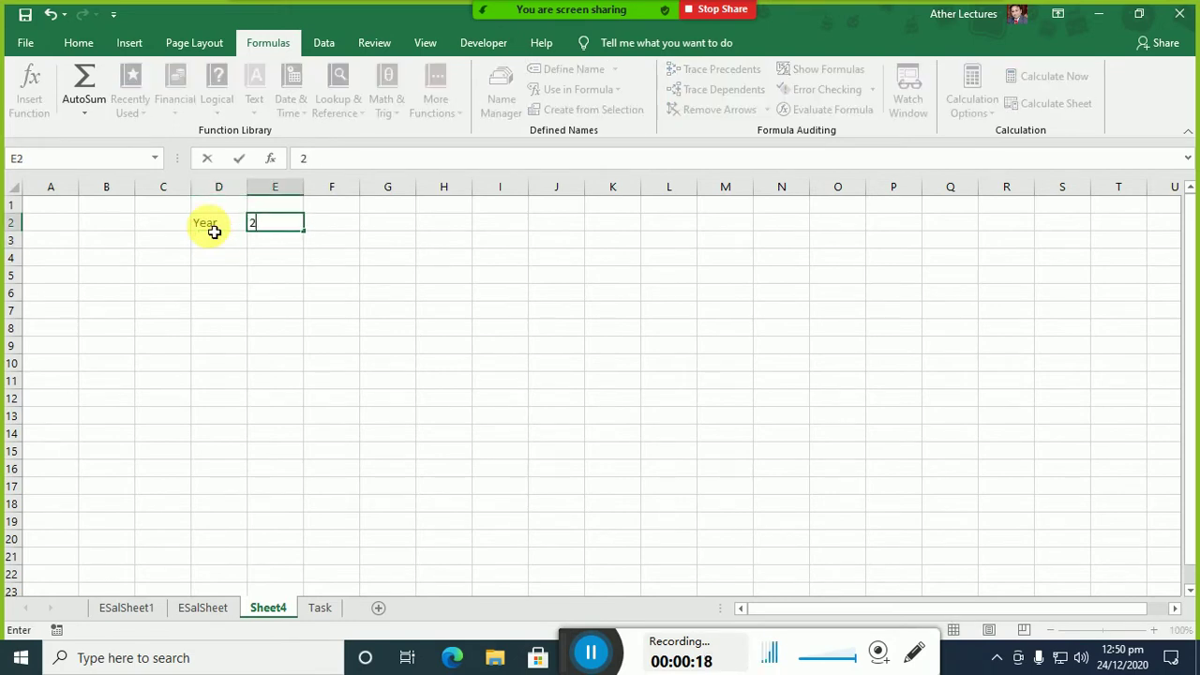
key(Return)
key(Left)
key(Left)
key(Left)
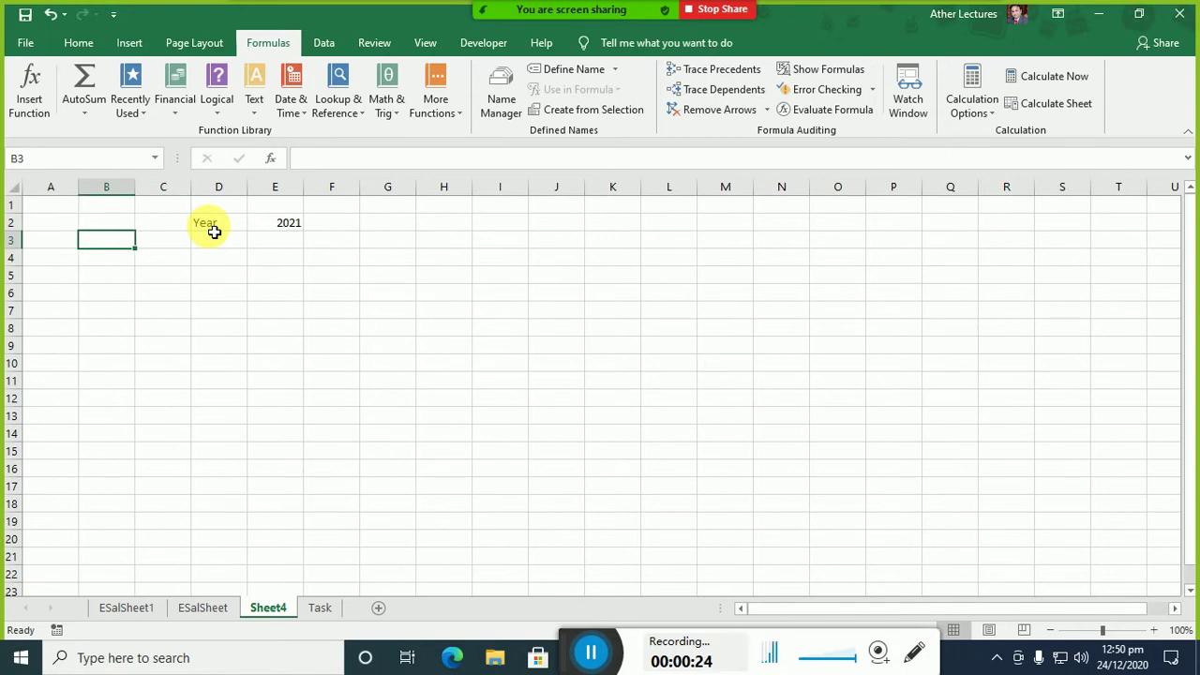
- Try single-letter weekday headings S and M in B3 and C3
text(S)
key(Right)
text(S)
key(Right)
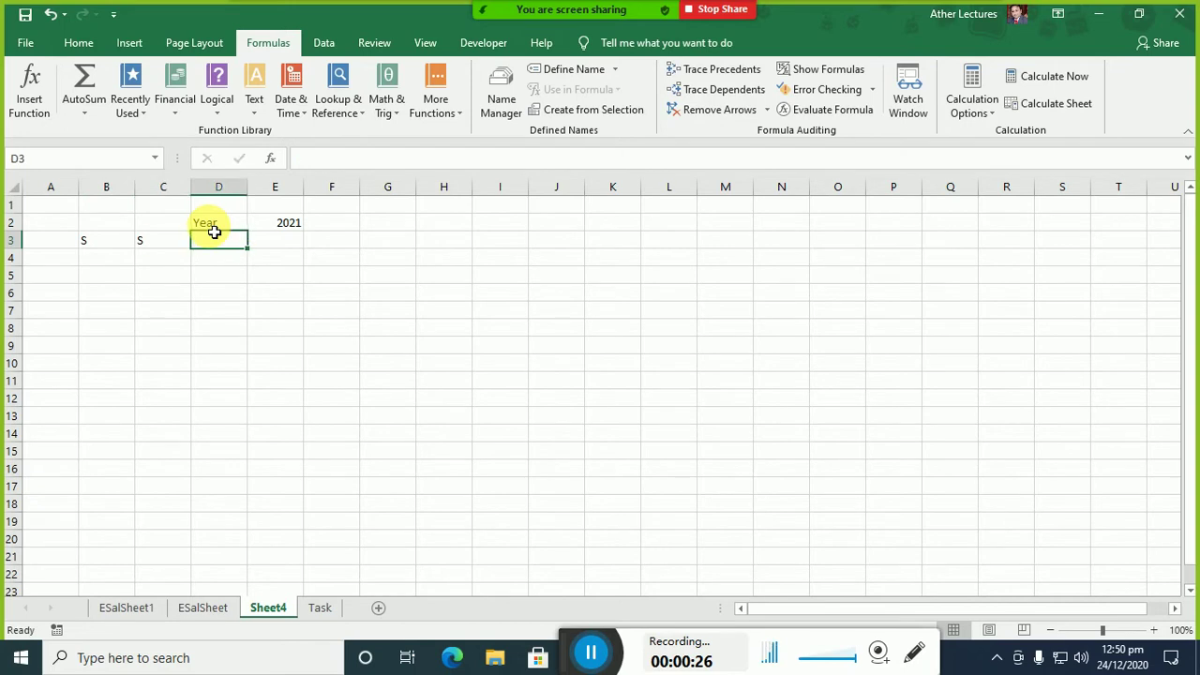
key(Left)
key(Delete)
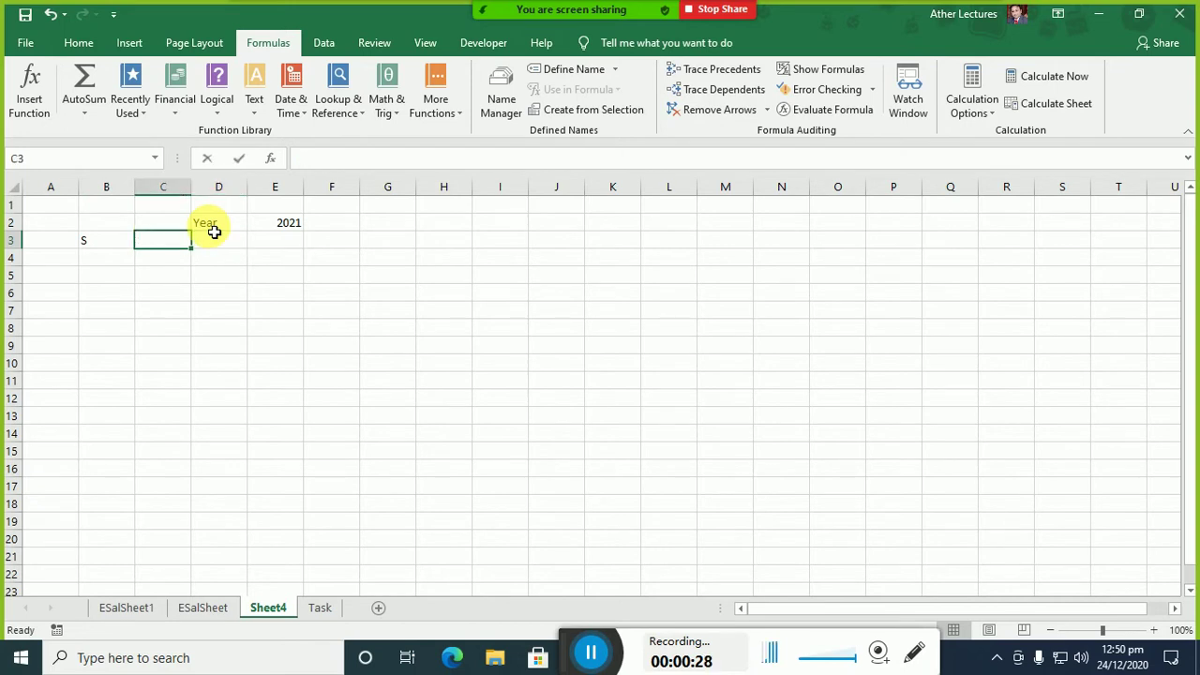
text(M)
key(Right)
key(Left)
key(Left)
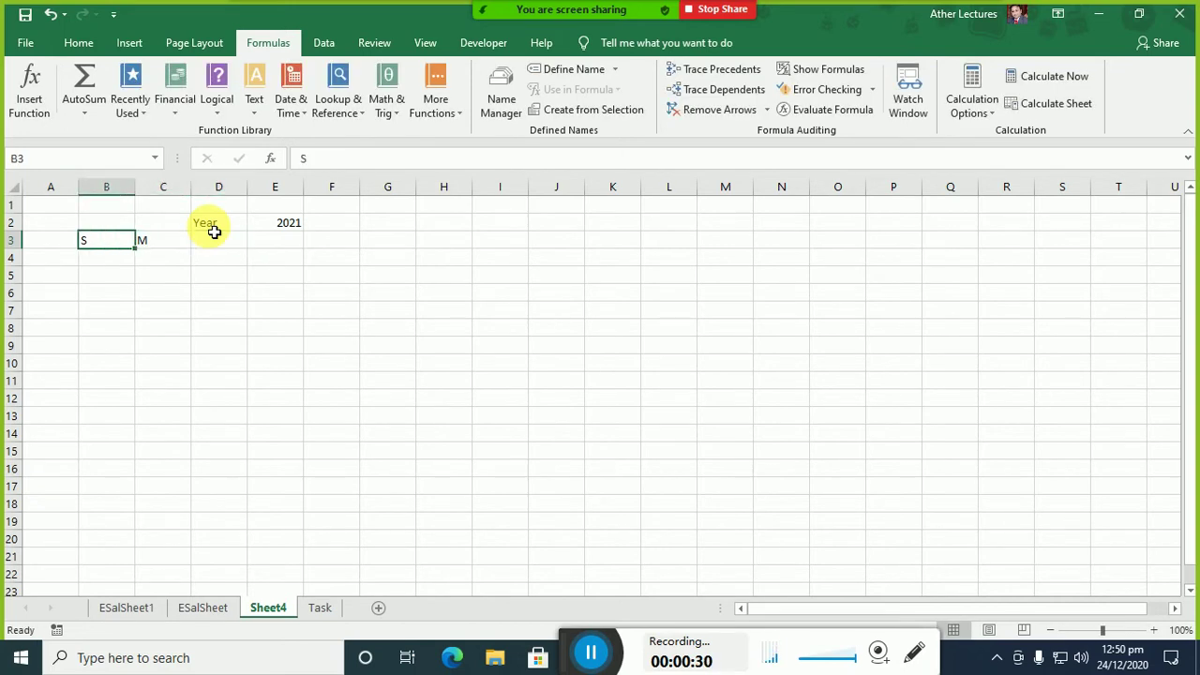
- Enter Sun in B3 and fill the weekday series across row 3 through Sat in H3
text(Sun)
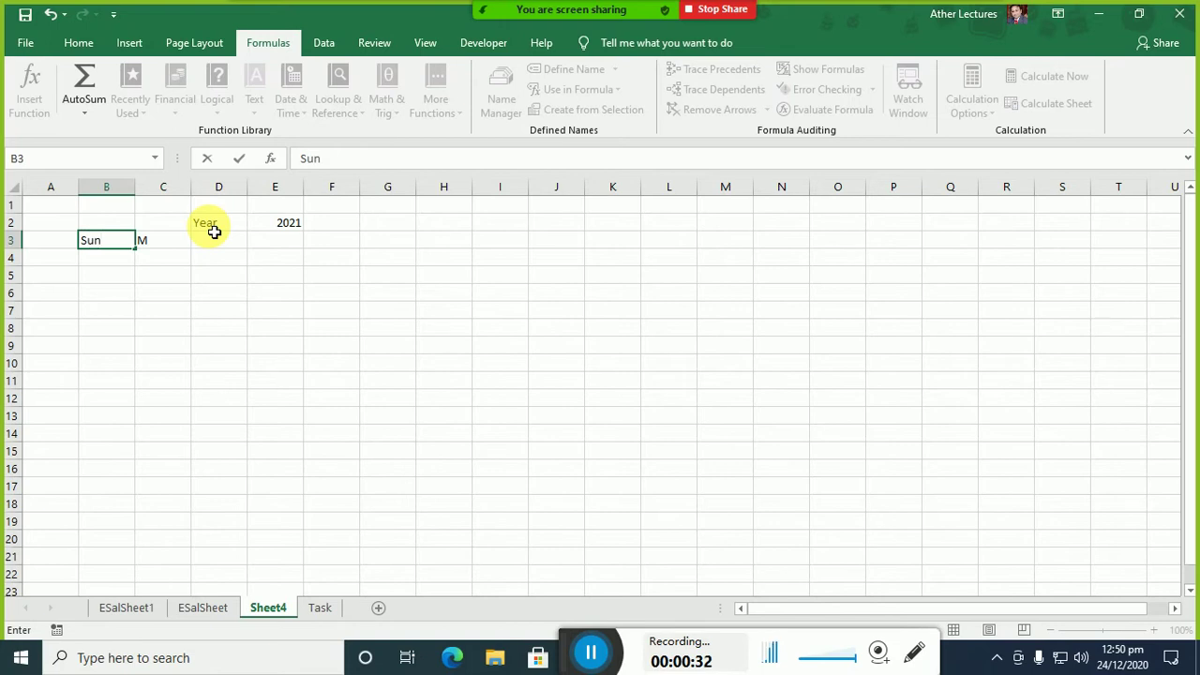
key(Right)
key(Down)
key(Left)
key(Up)
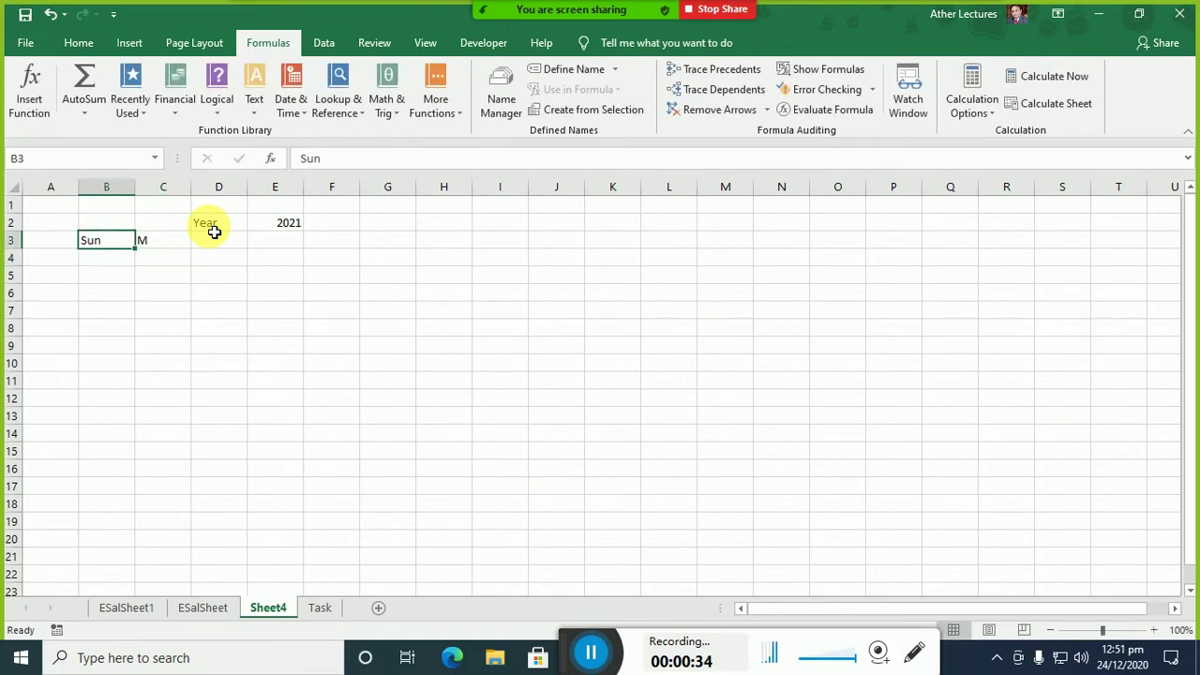
drag(135, 248, 474, 251)
click(387, 292)
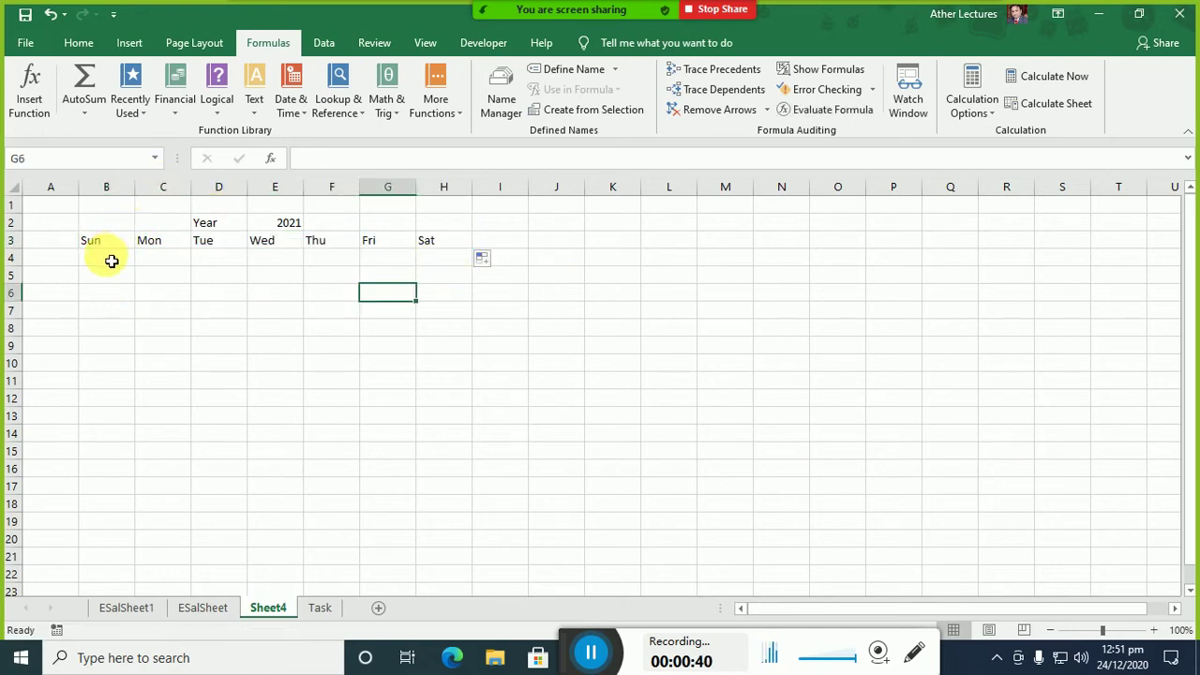
click(105, 265)
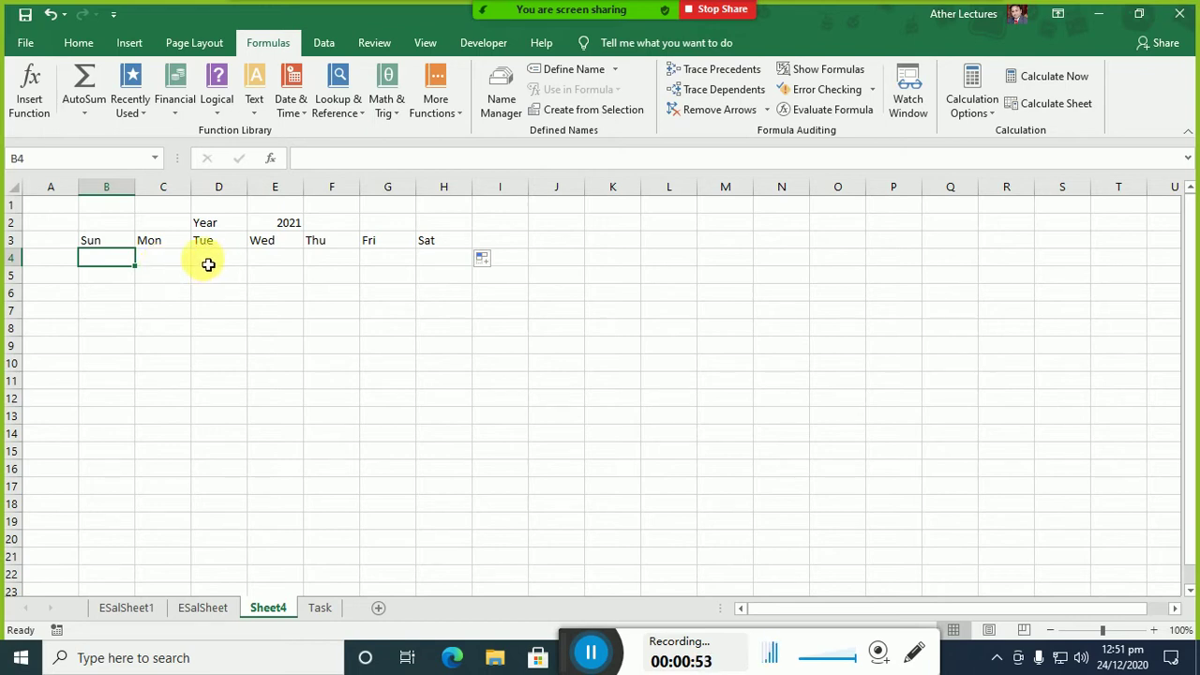
drag(115, 247, 466, 455)
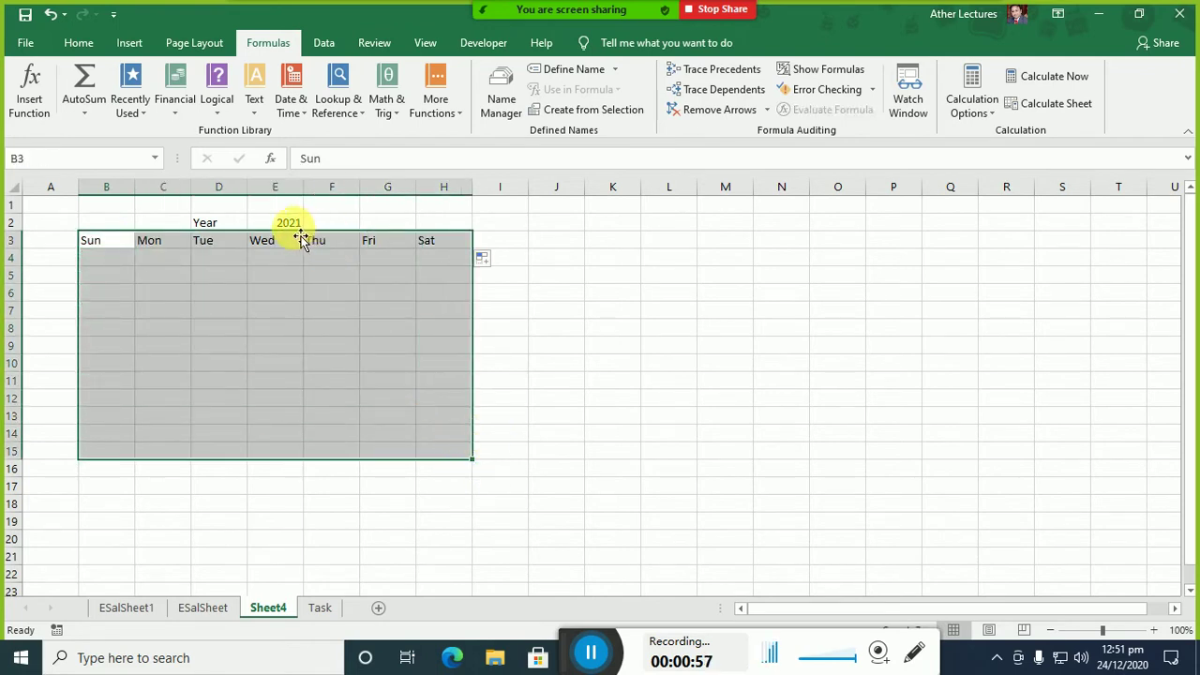
- Move the year label and value up to D1:E1, and enter Month in D2 with Jan in E2
drag(235, 222, 282, 223)
click(227, 225)
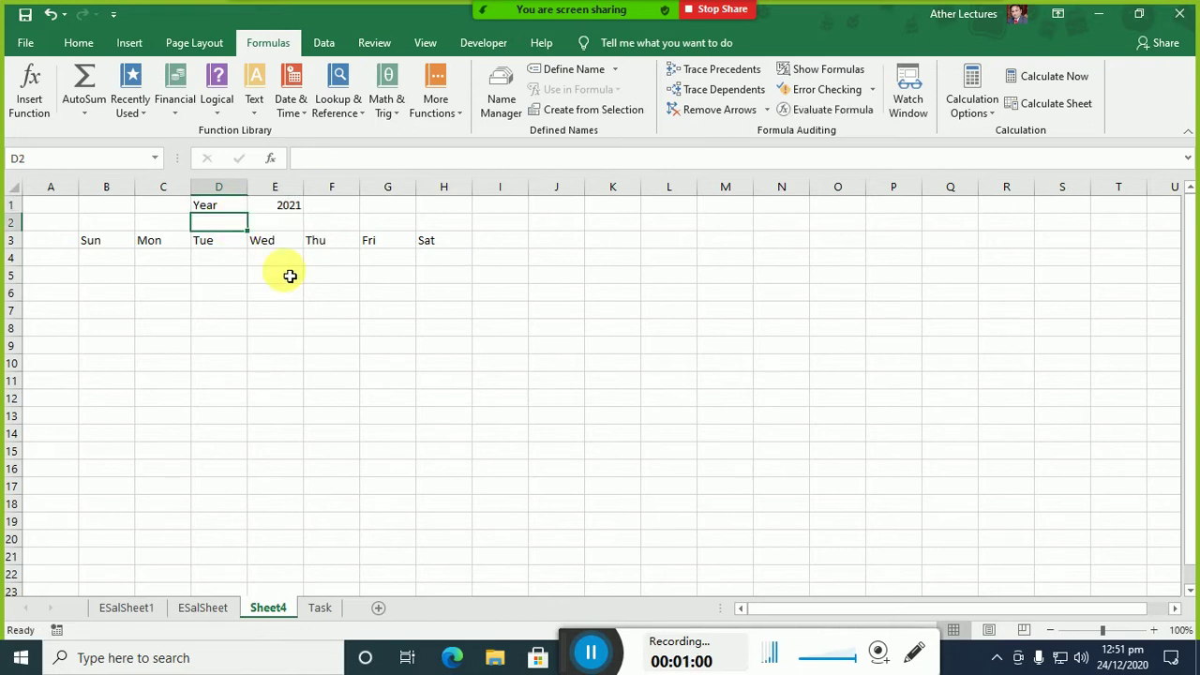
text(Month)
key(Return)
key(Up)
key(Right)
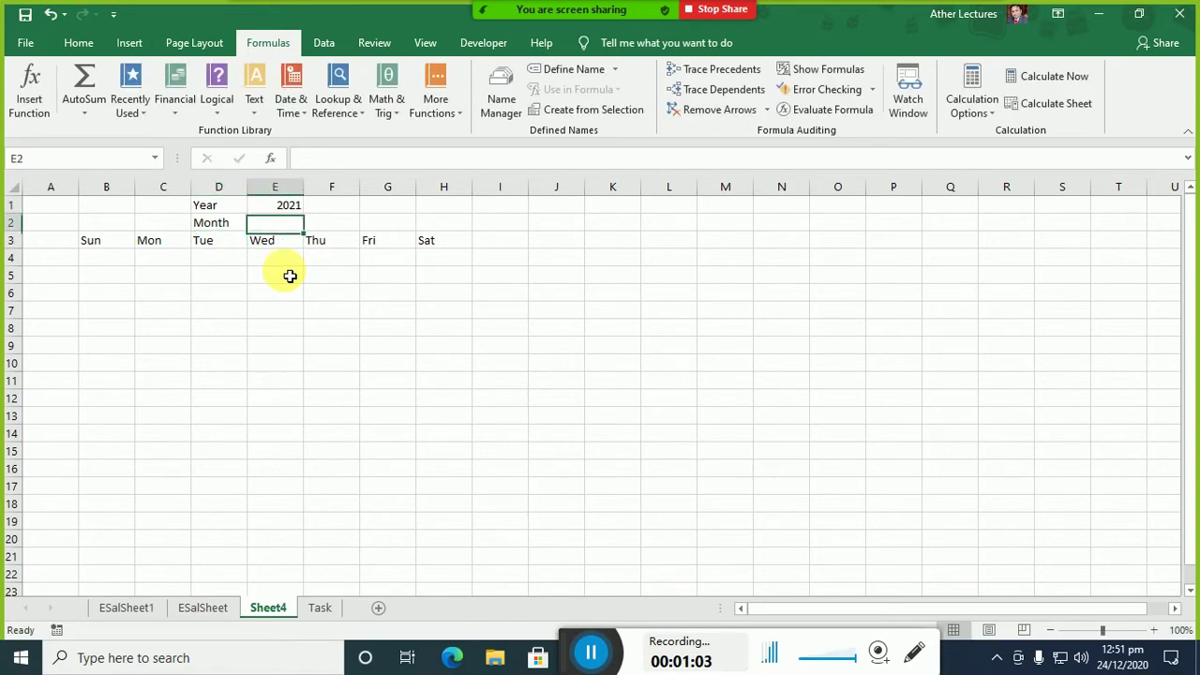
text(Jan)
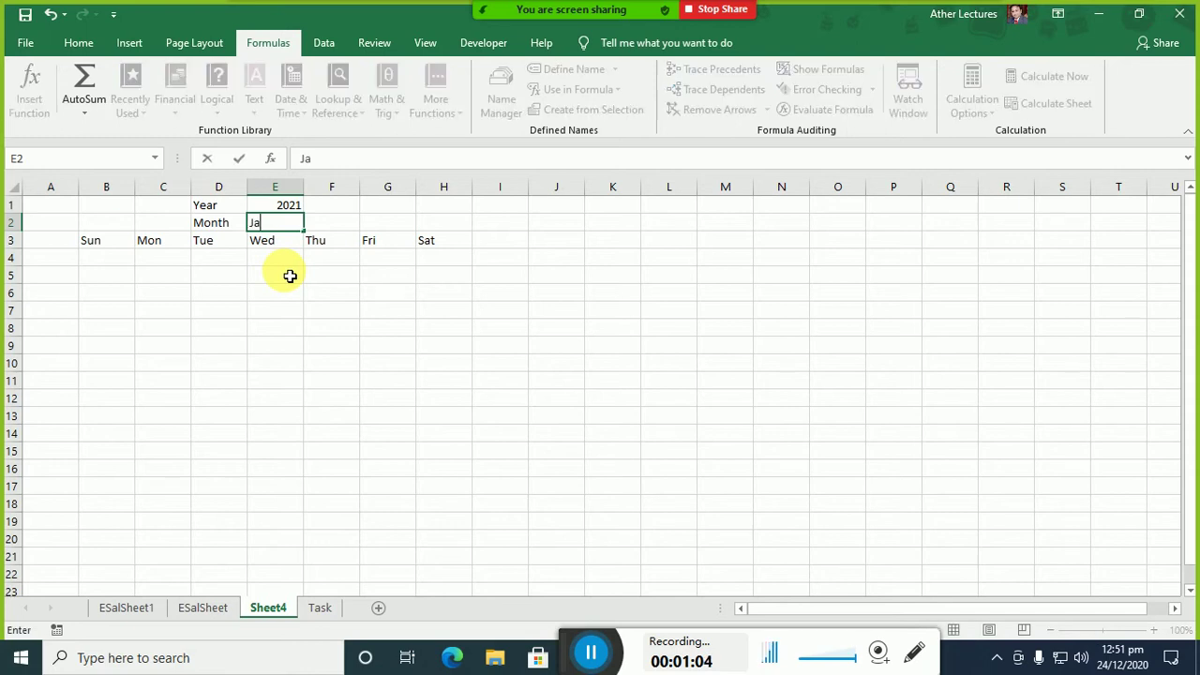
key(Return)
- Highlight the empty day grid B4:H10 under the weekday headings
key(Left)
key(Left)
key(Left)
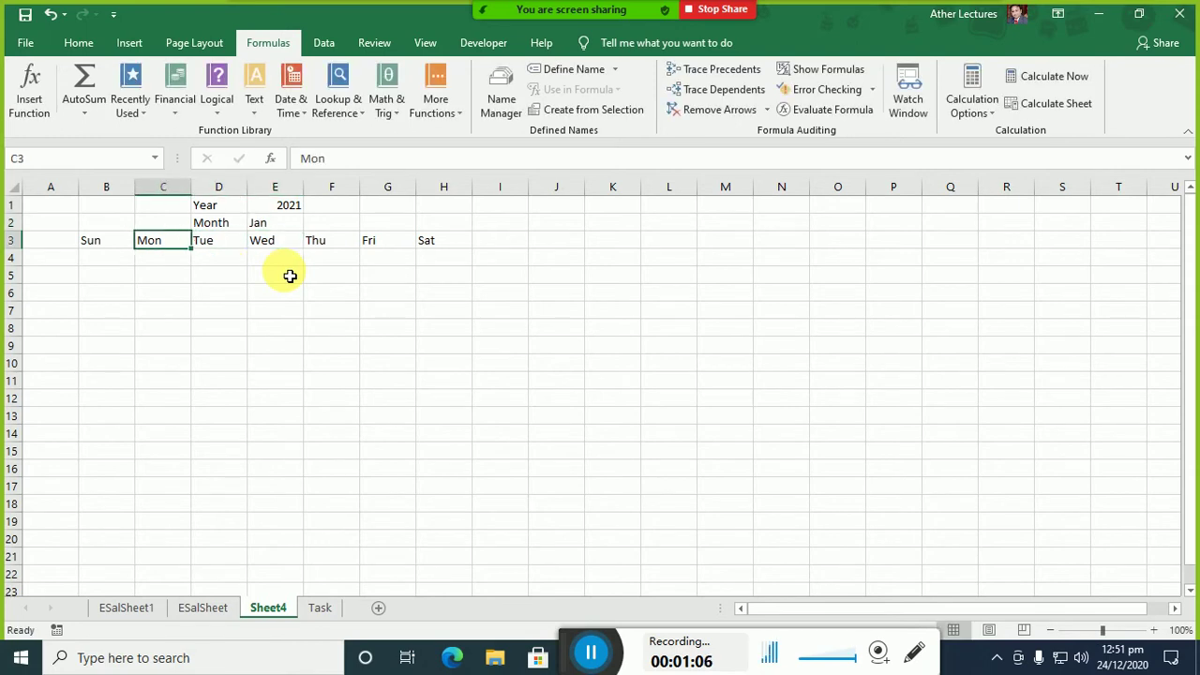
key(Down)
key(shift+Right)
key(shift+Right)
key(shift+Right)
key(shift+Right)
key(shift+Right)
key(shift+Right)
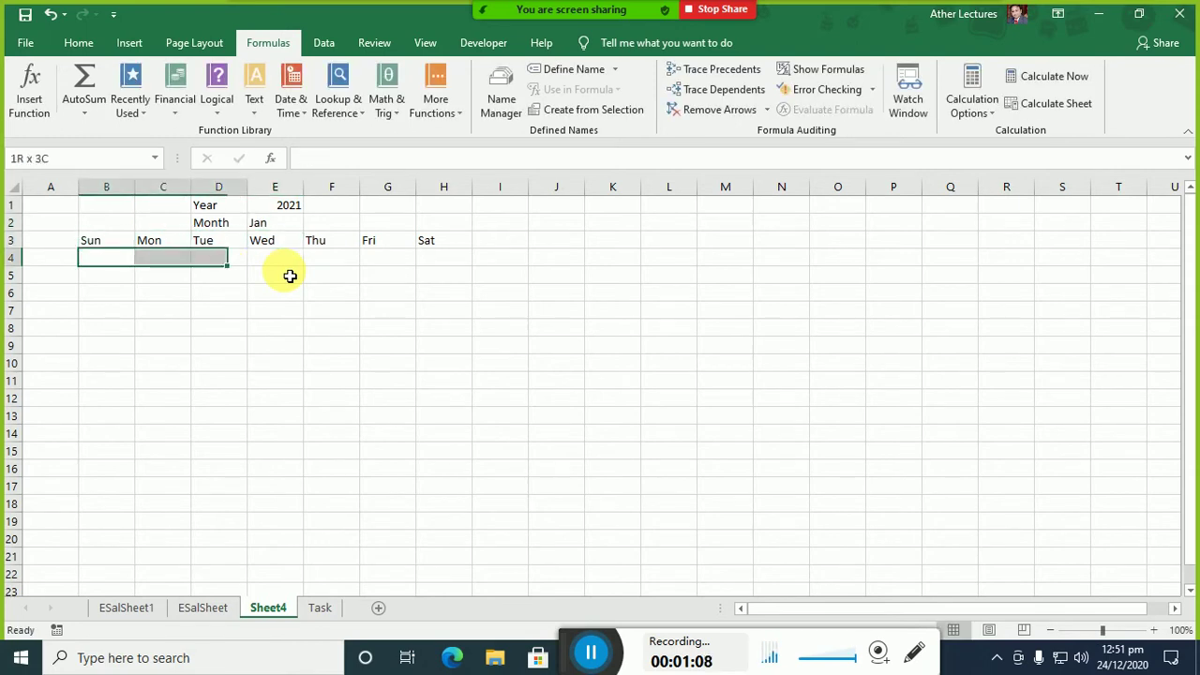
key(shift+Down)
key(shift+Down)
key(shift+Down)
key(shift+Down)
key(shift+Down)
key(shift+Down)
key(shift+Down)
key(shift+Down)
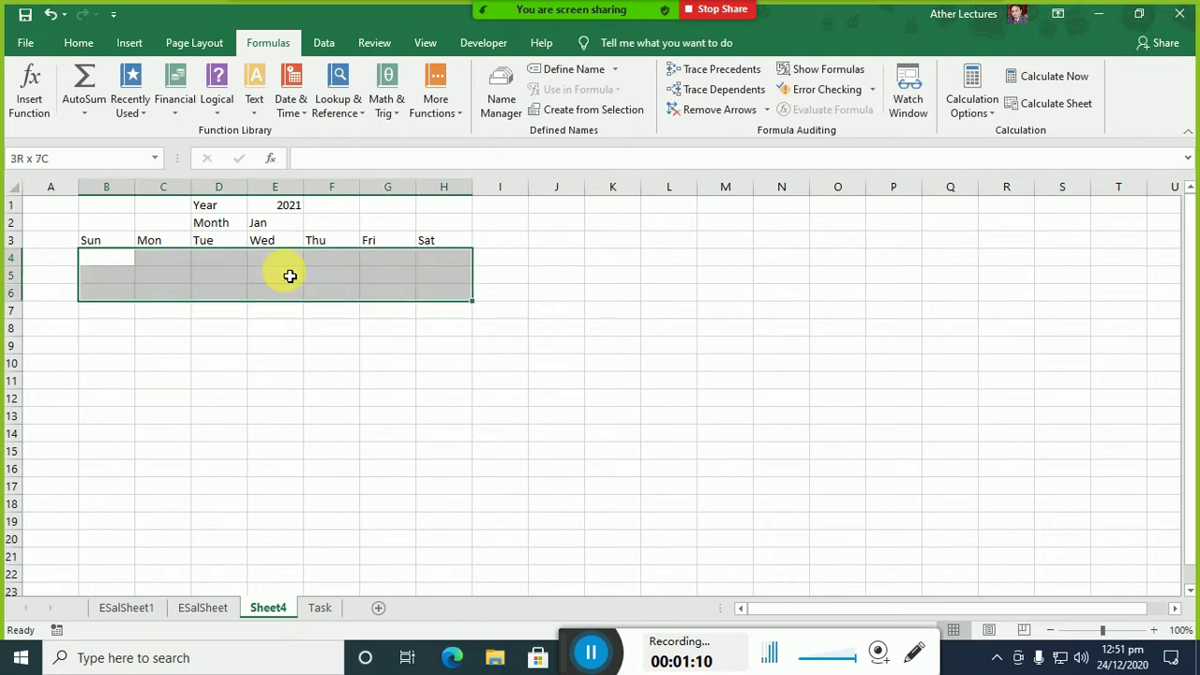
key(shift+Up)
key(shift+Up)
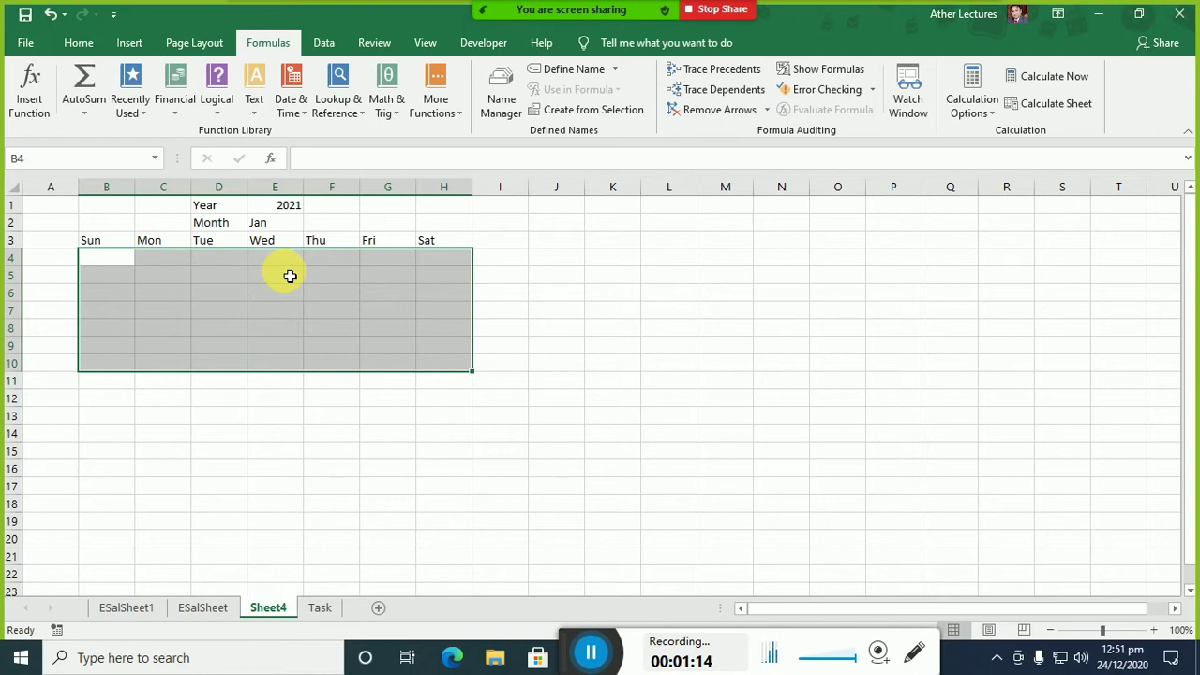
- Change the month in E2 to Feb
click(300, 227)
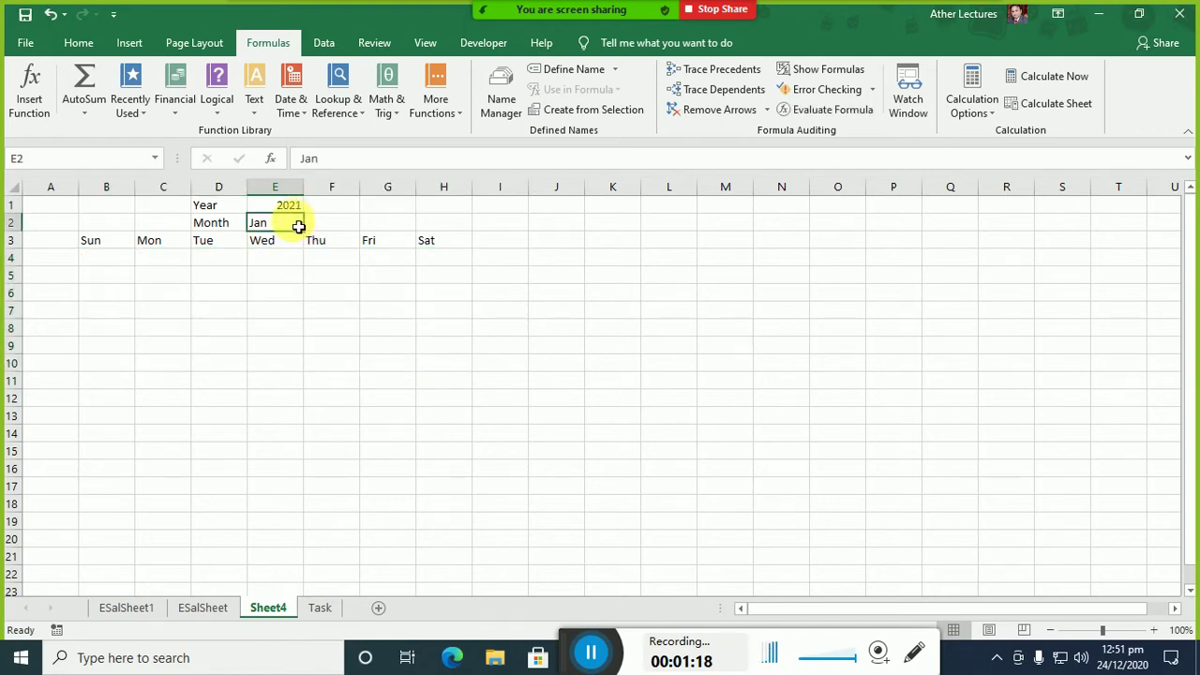
text(Fe)
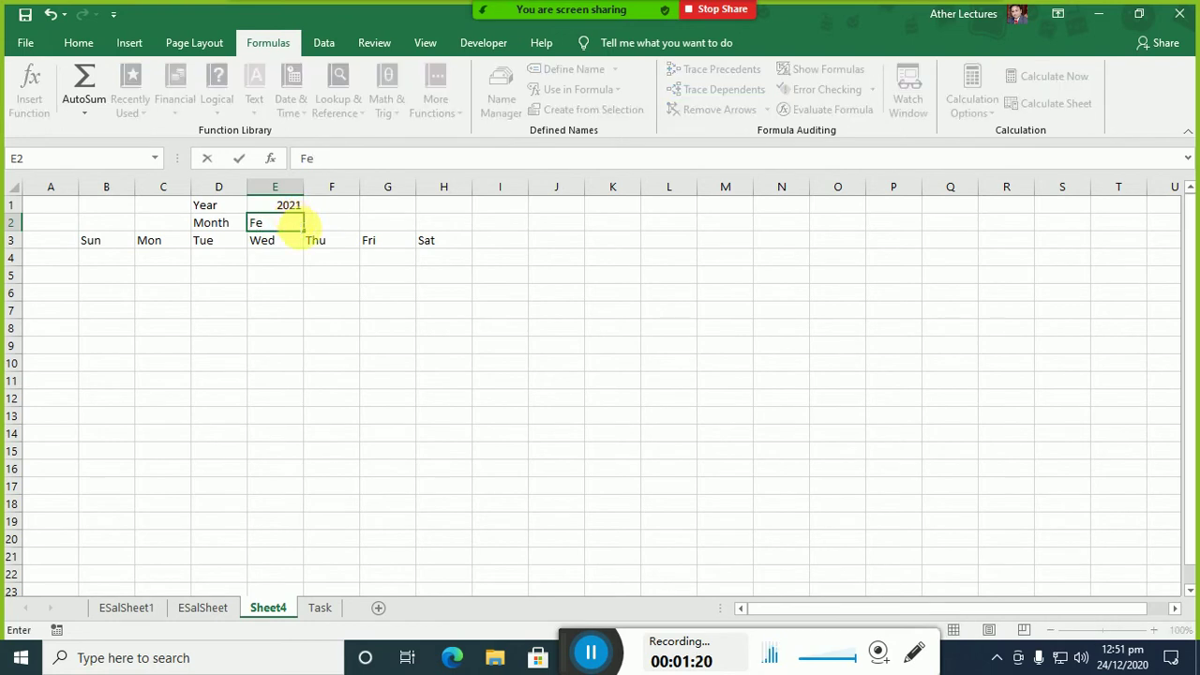
text(b)
key(Return)
click(299, 227)
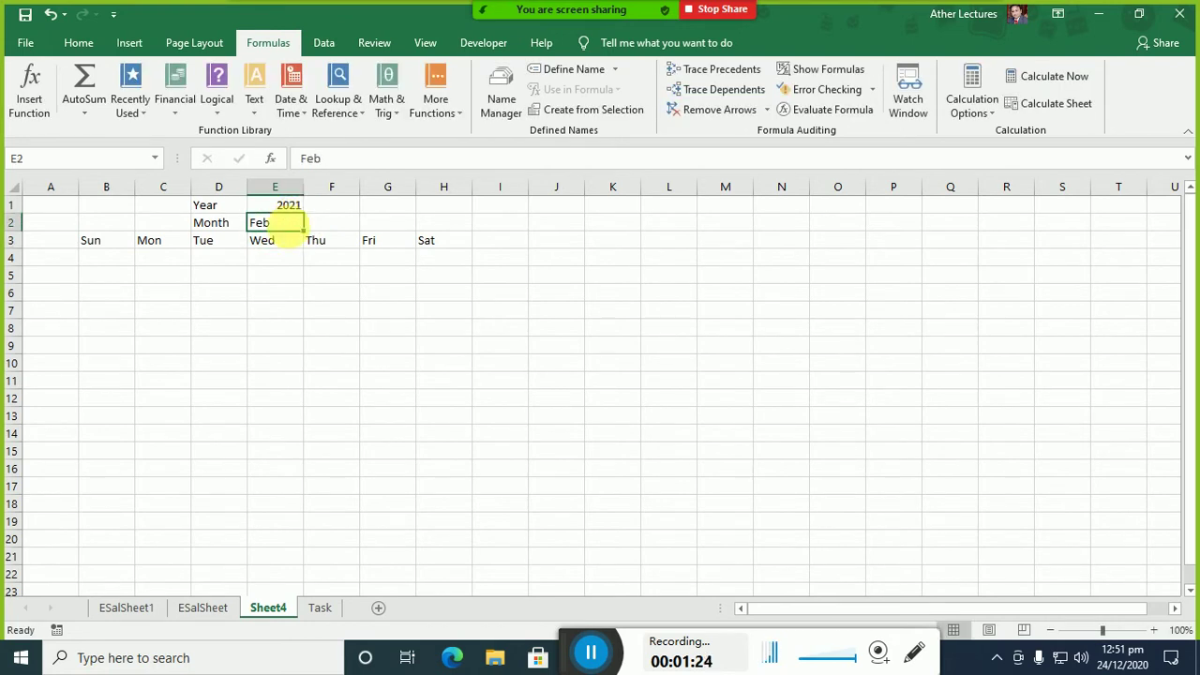
click(295, 205)
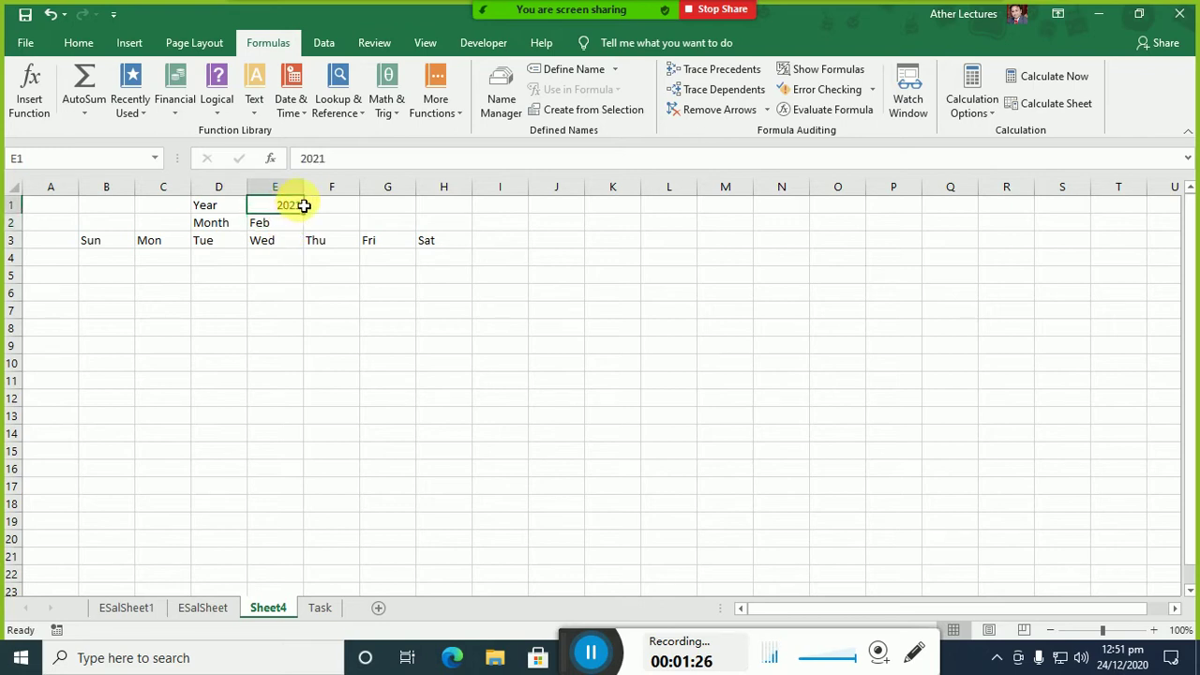
double_click(290, 204)
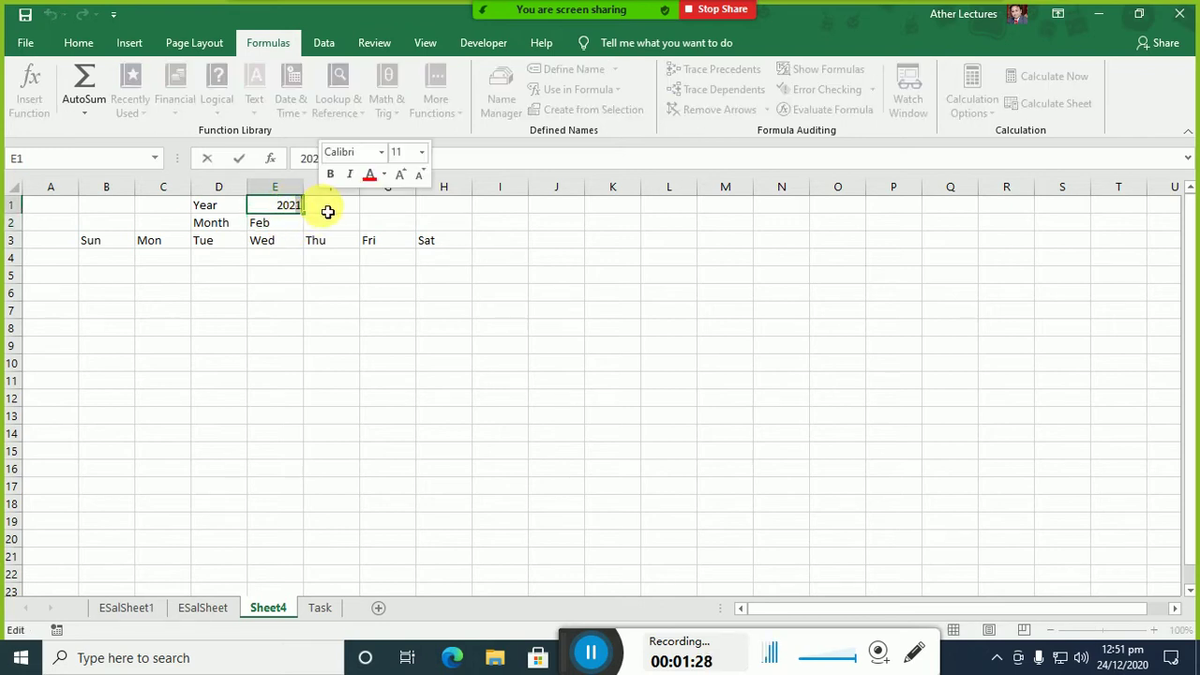
key(Escape)
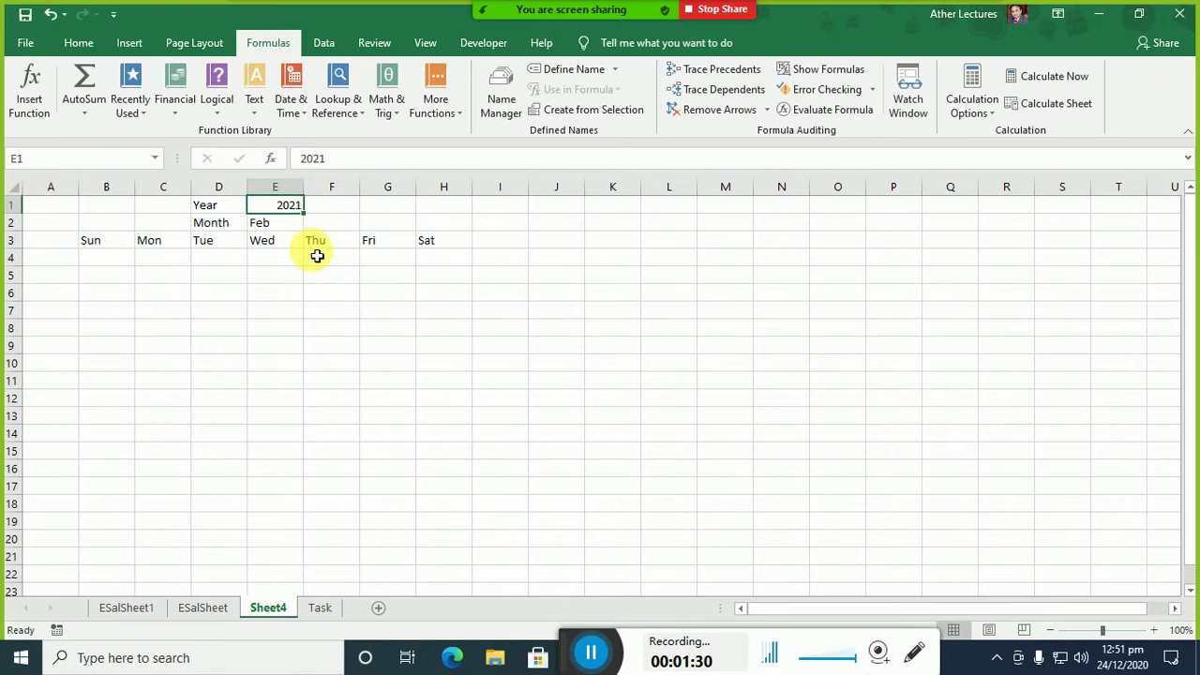
click(271, 224)
mouse_move(89, 242)
mouse_down()
mouse_move(179, 268)
mouse_move(439, 437)
mouse_up()
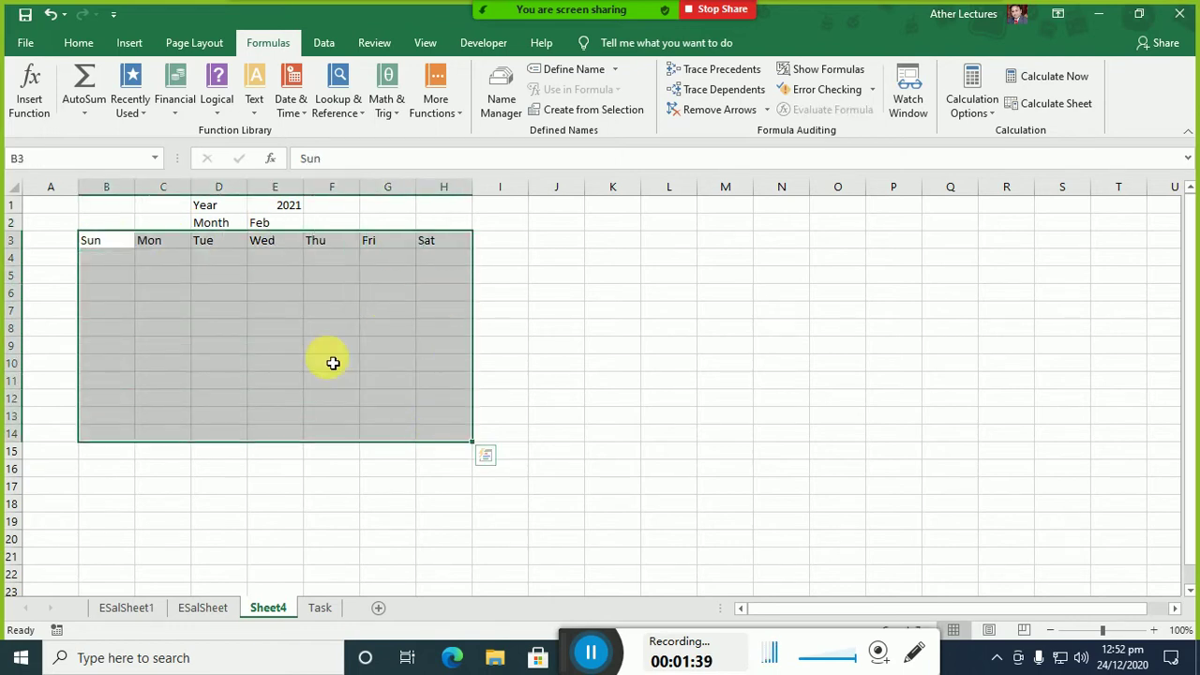
- Rename the worksheet Sheet4 as Calender
click(268, 608)
double_click(269, 608)
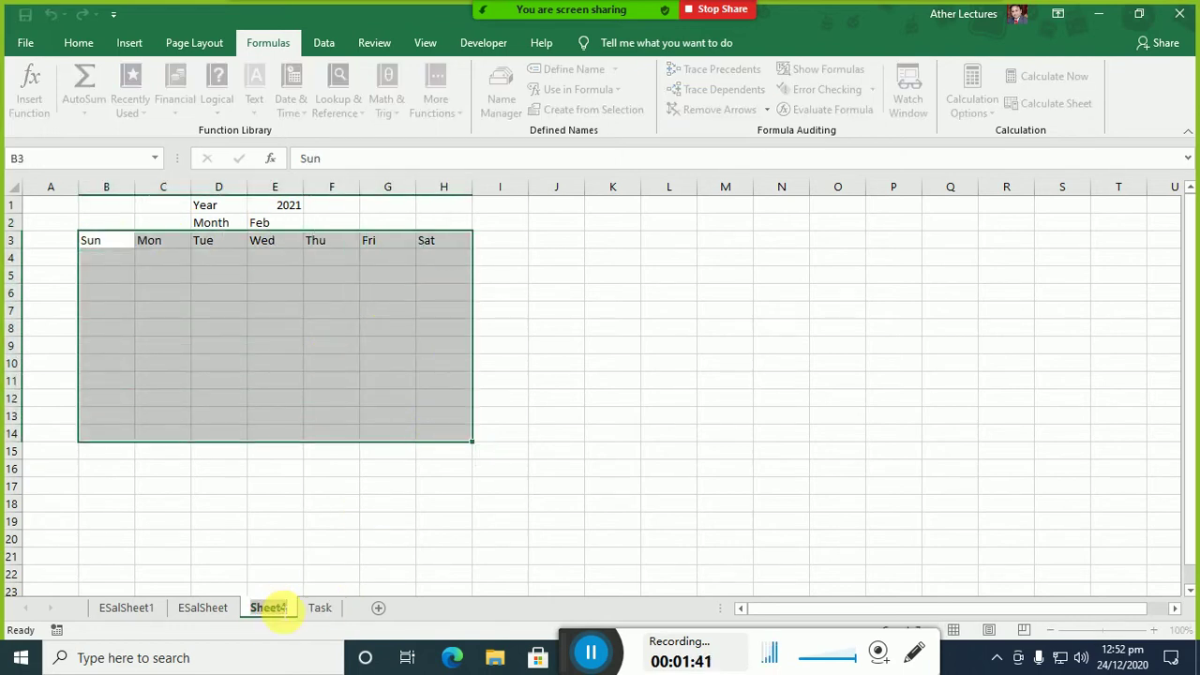
text(Calender)
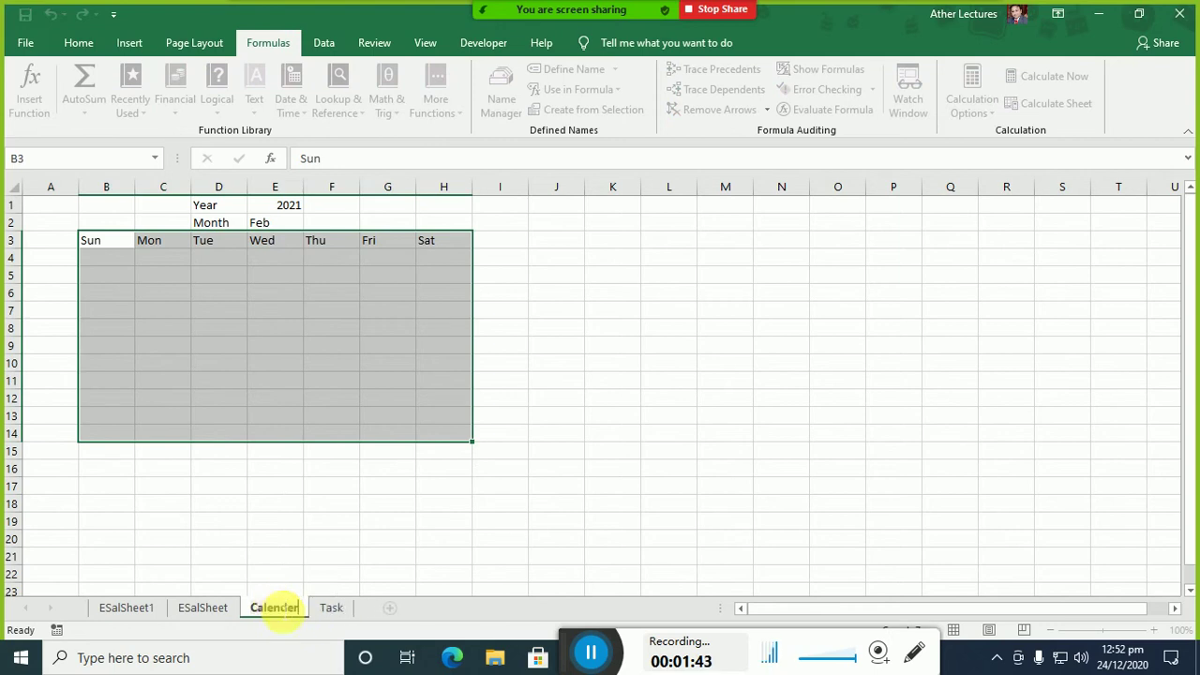
key(Return)
- Insert a new worksheet directly after ESalSheet and name it Note
click(208, 607)
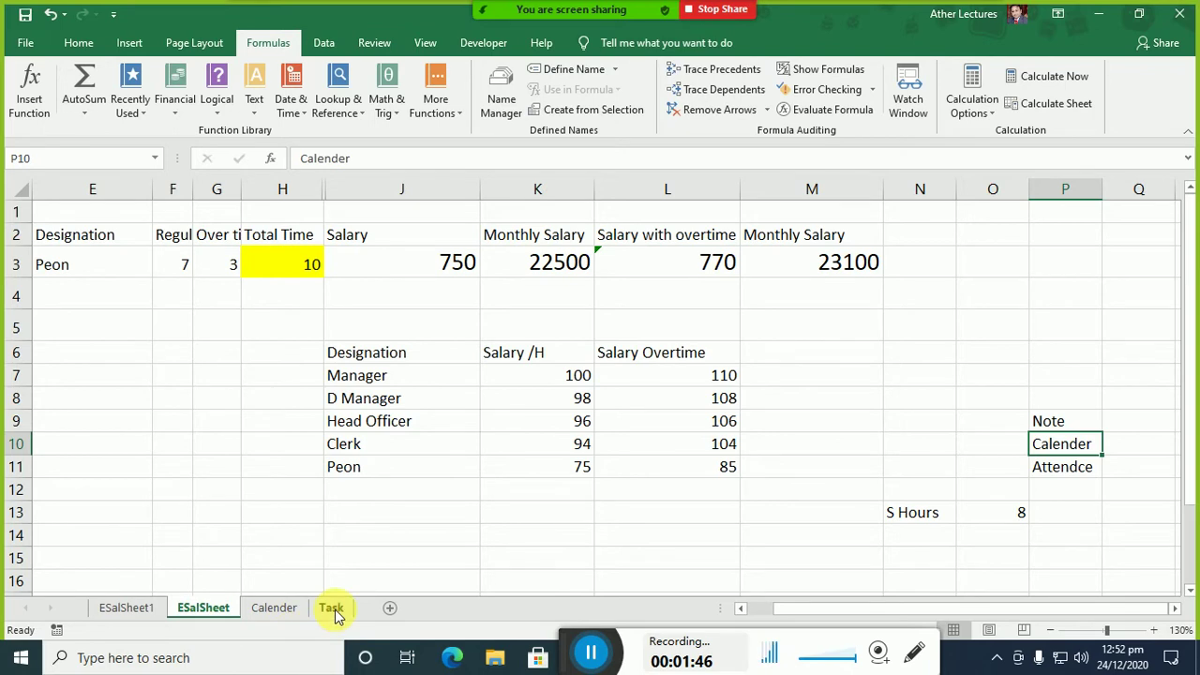
click(392, 608)
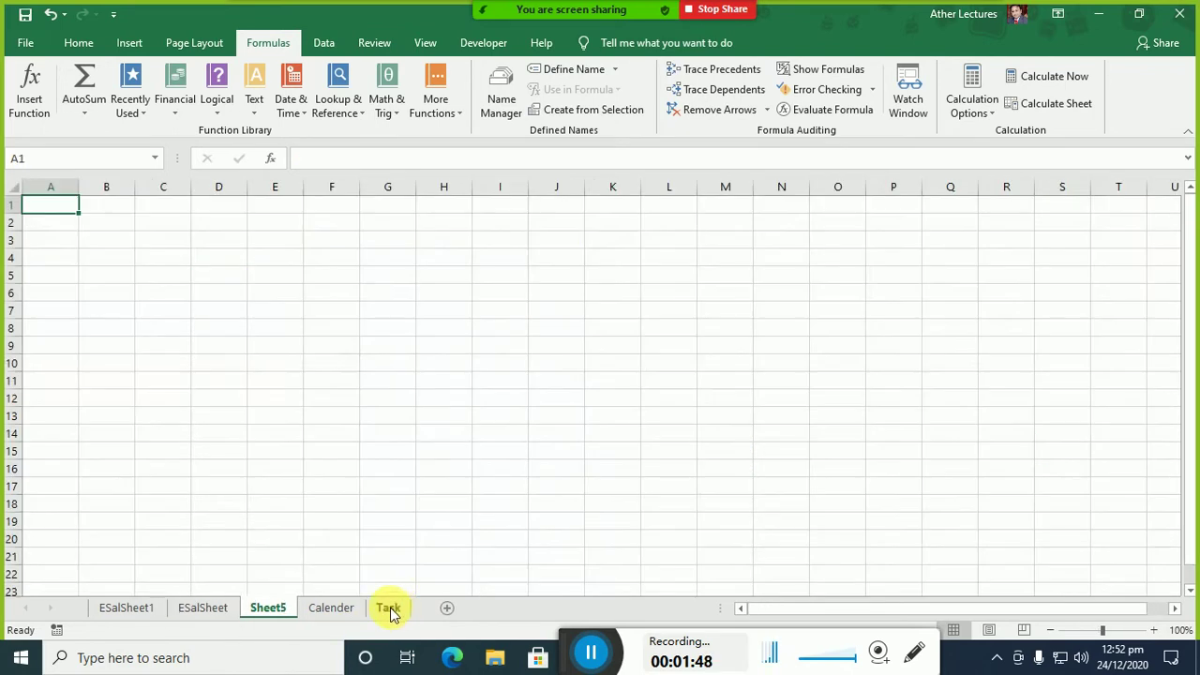
double_click(268, 608)
text(Note)
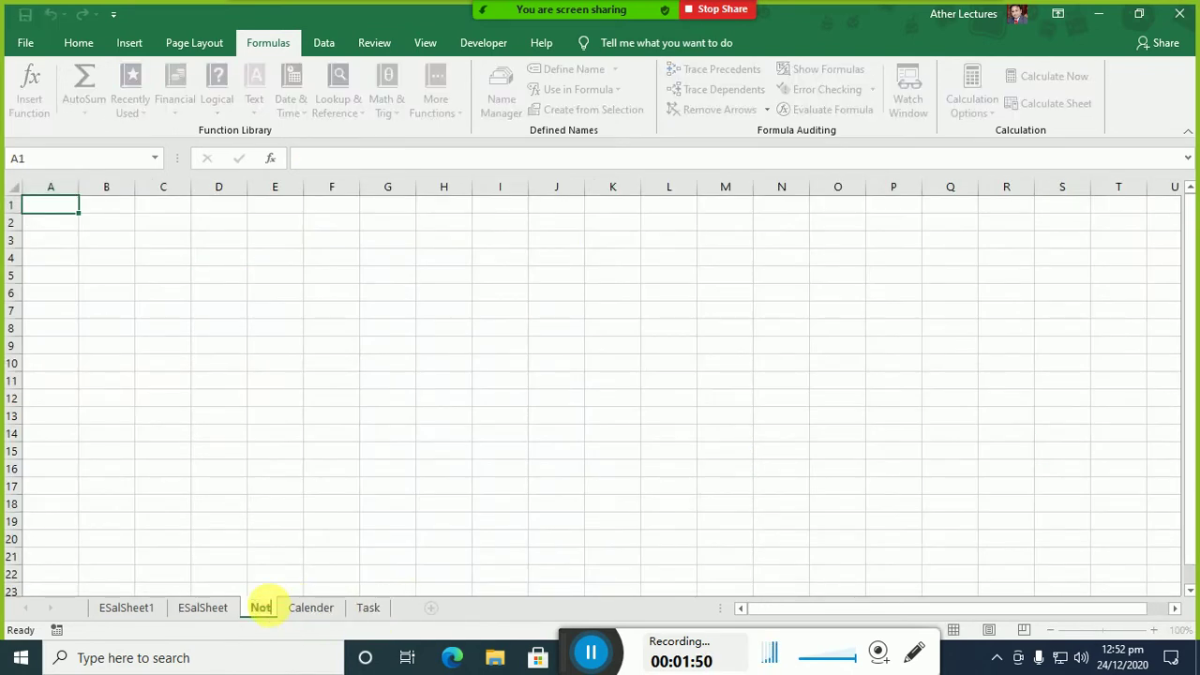
key(Return)
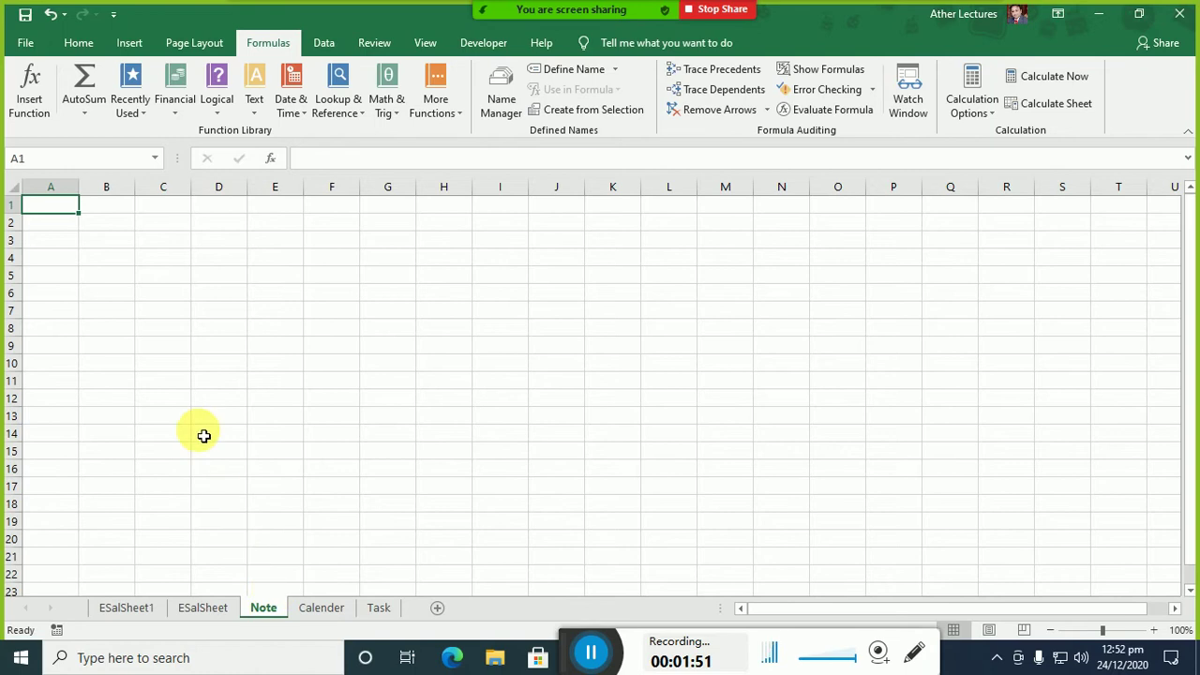
- Enter Salaries in cell B3 of the Note sheet
click(122, 244)
text(Salar)
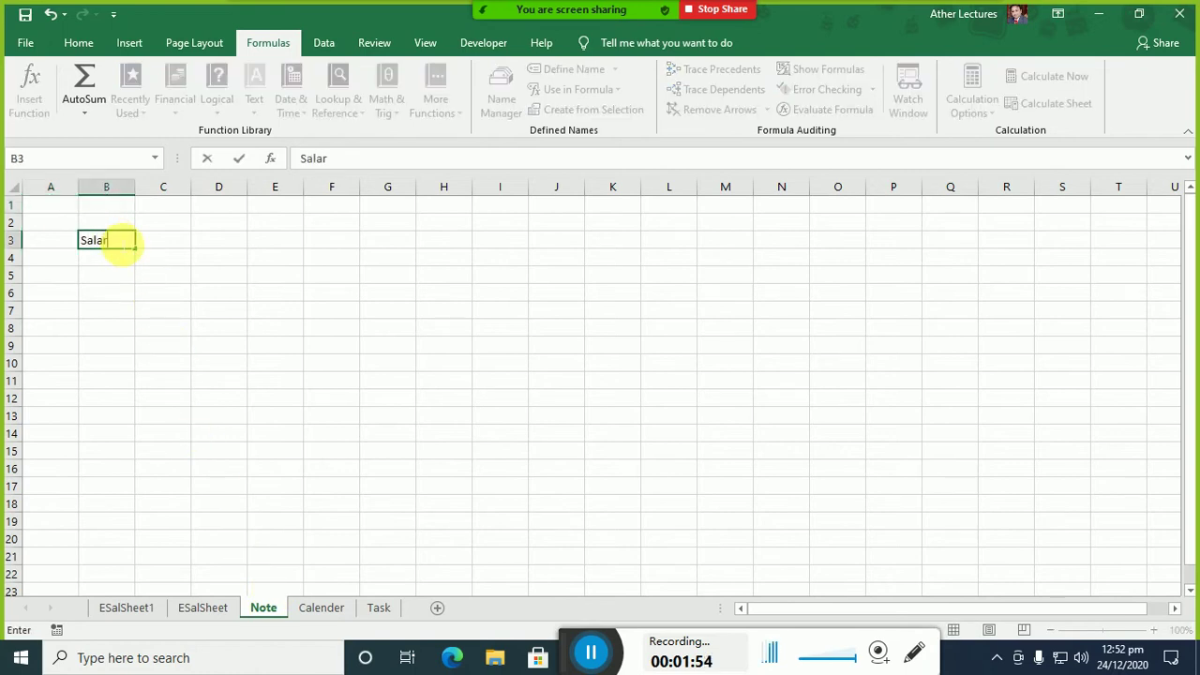
text(ies)
key(Return)
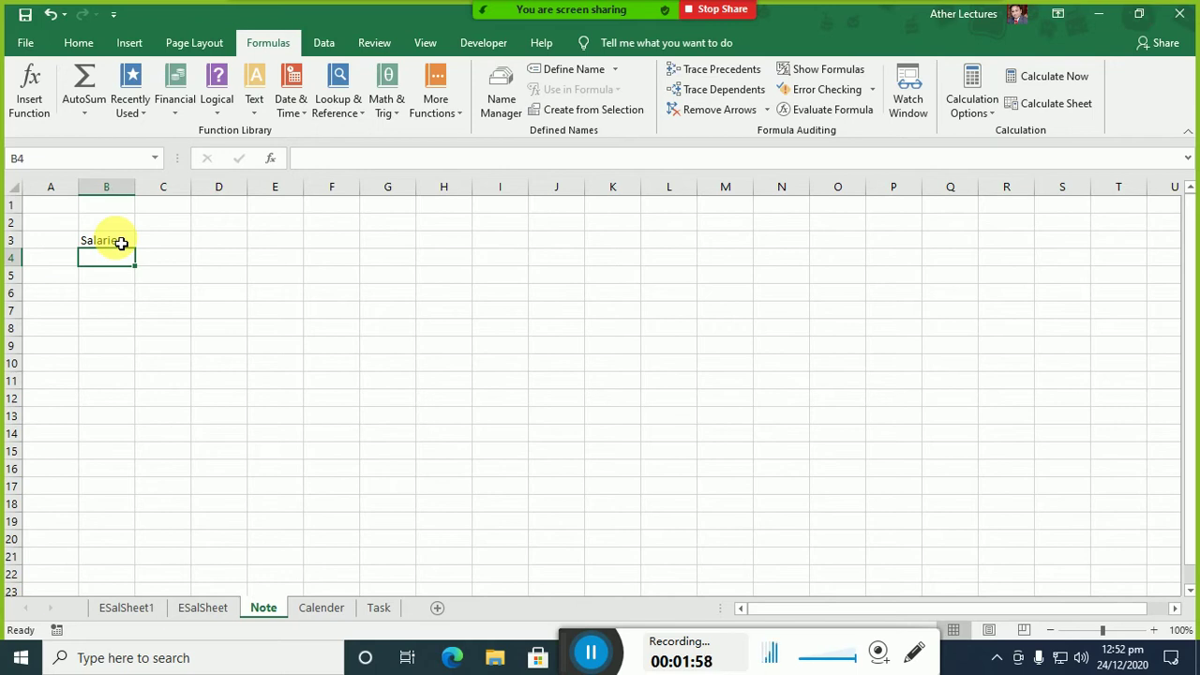
key(Left)
key(Up)
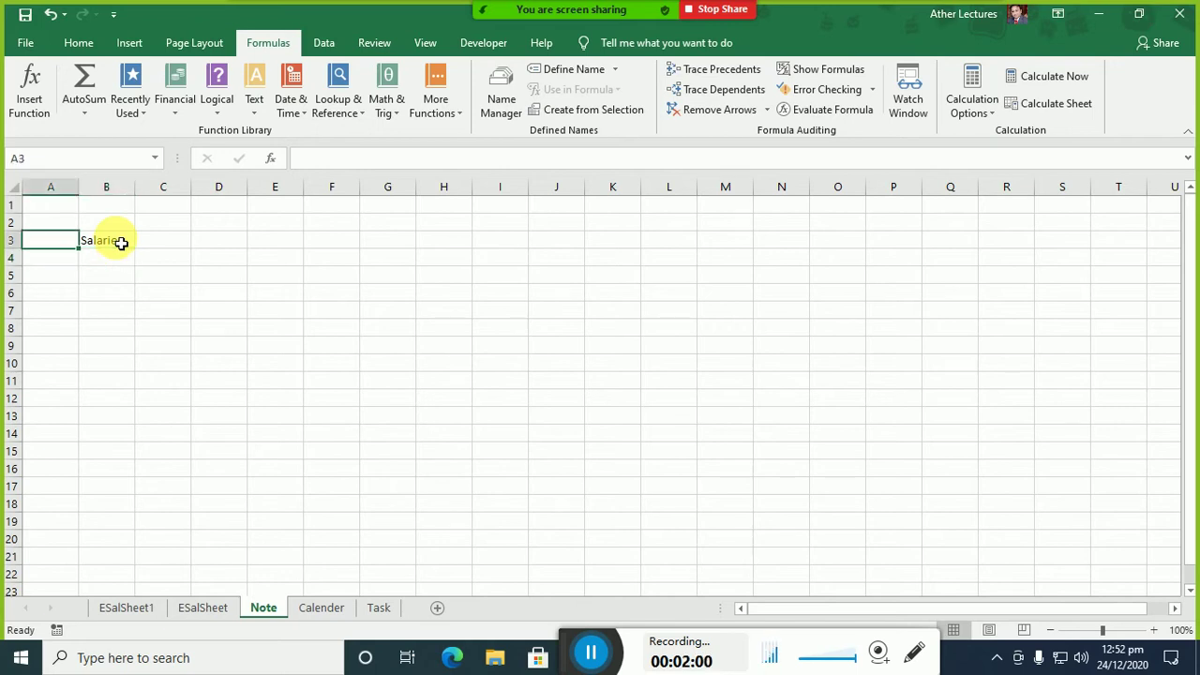
- Enter the salary 25780 in cell B4, directly under the Salaries heading
key(Down)
key(Right)
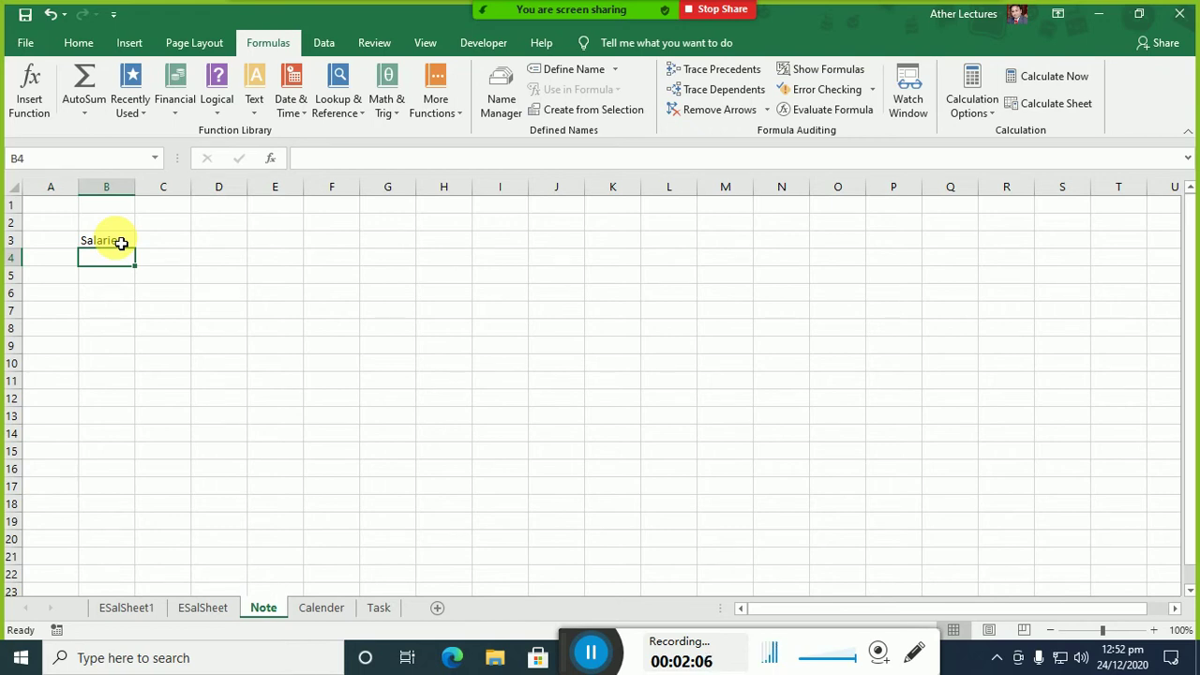
text(25)
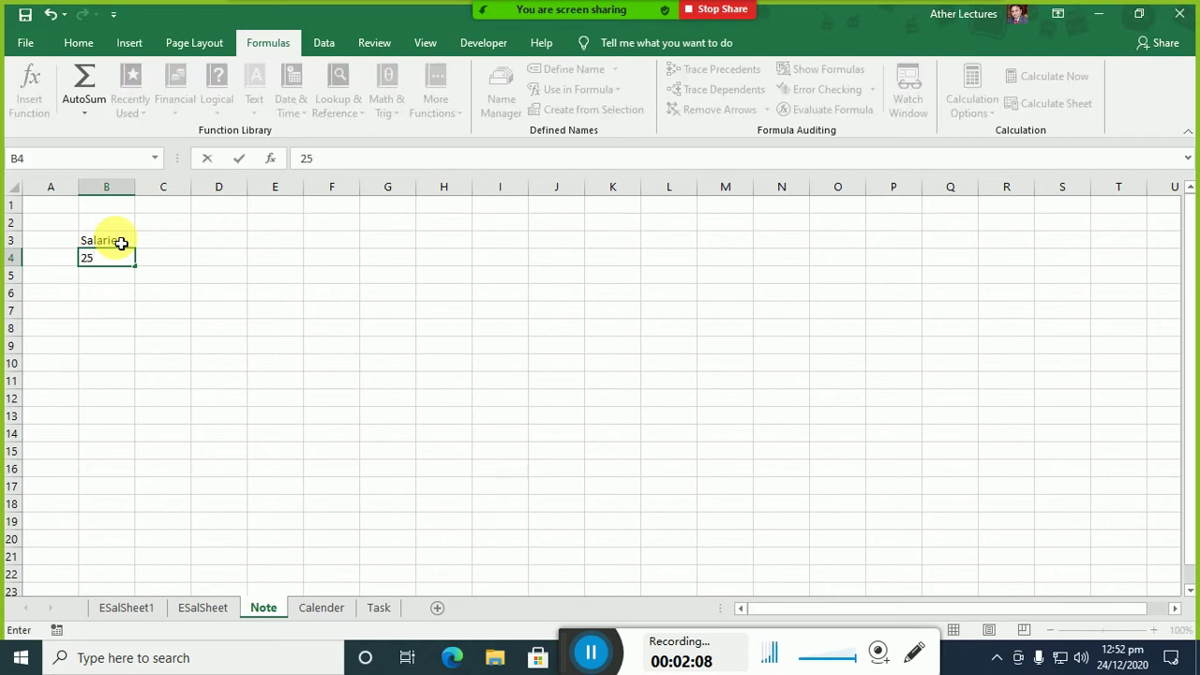
text(780)
key(Return)
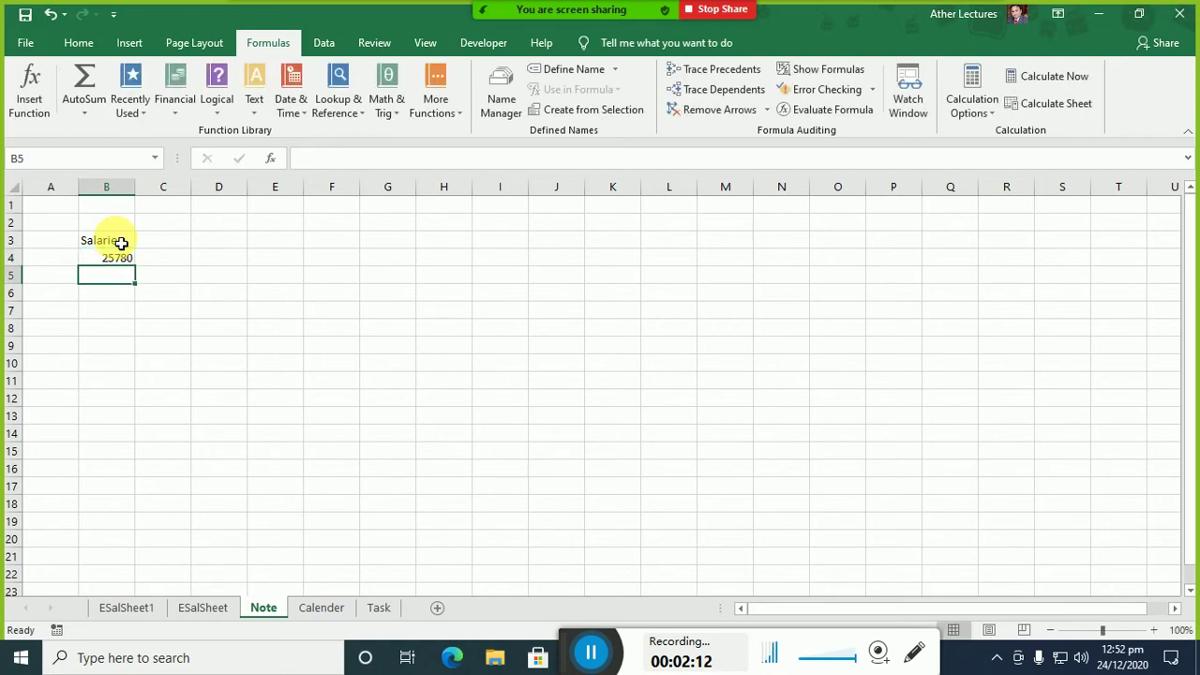
key(Right)
key(Up)
key(Left)
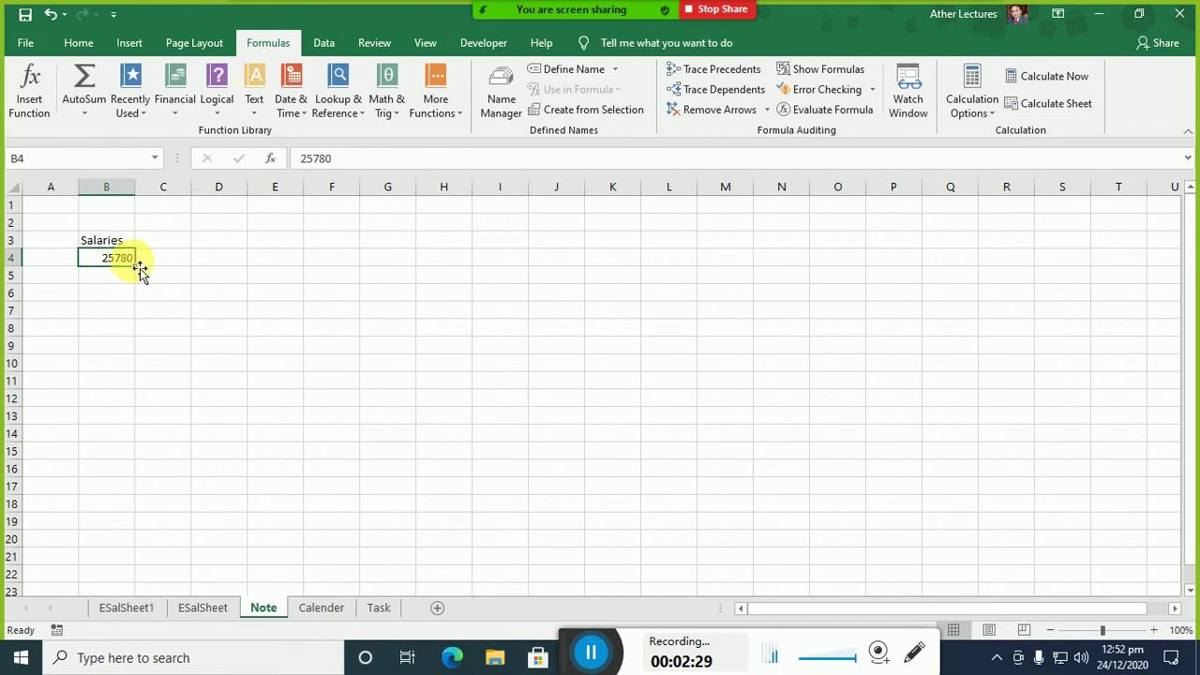
click(47, 244)
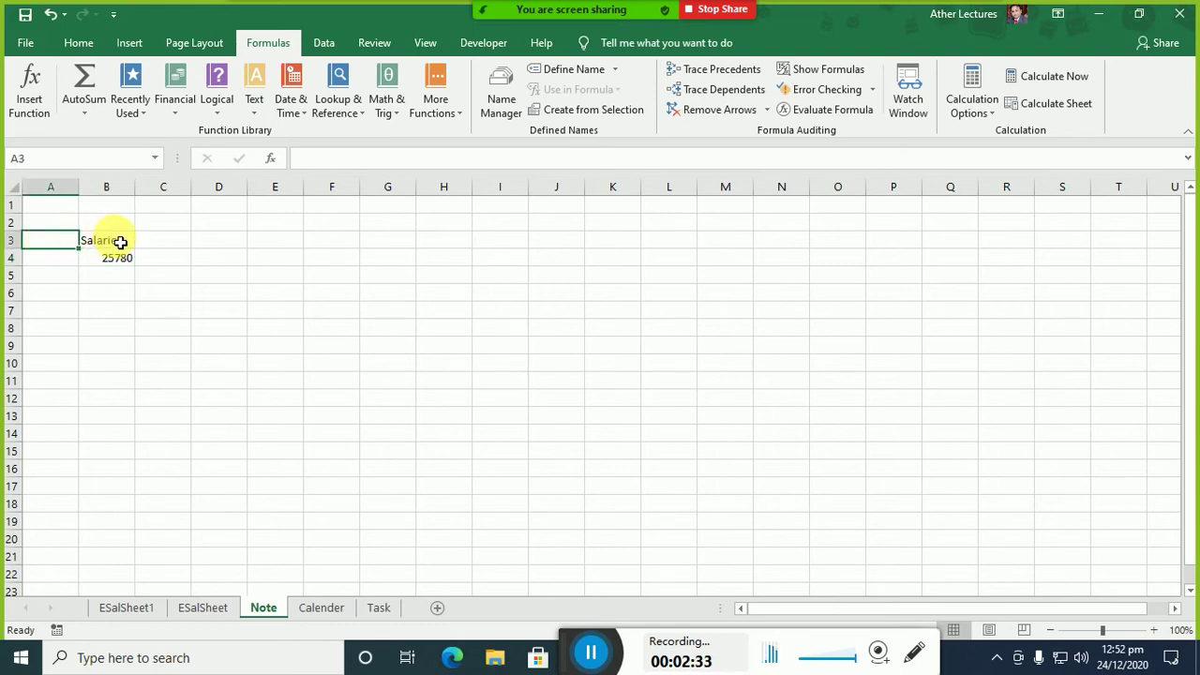
drag(119, 240, 129, 263)
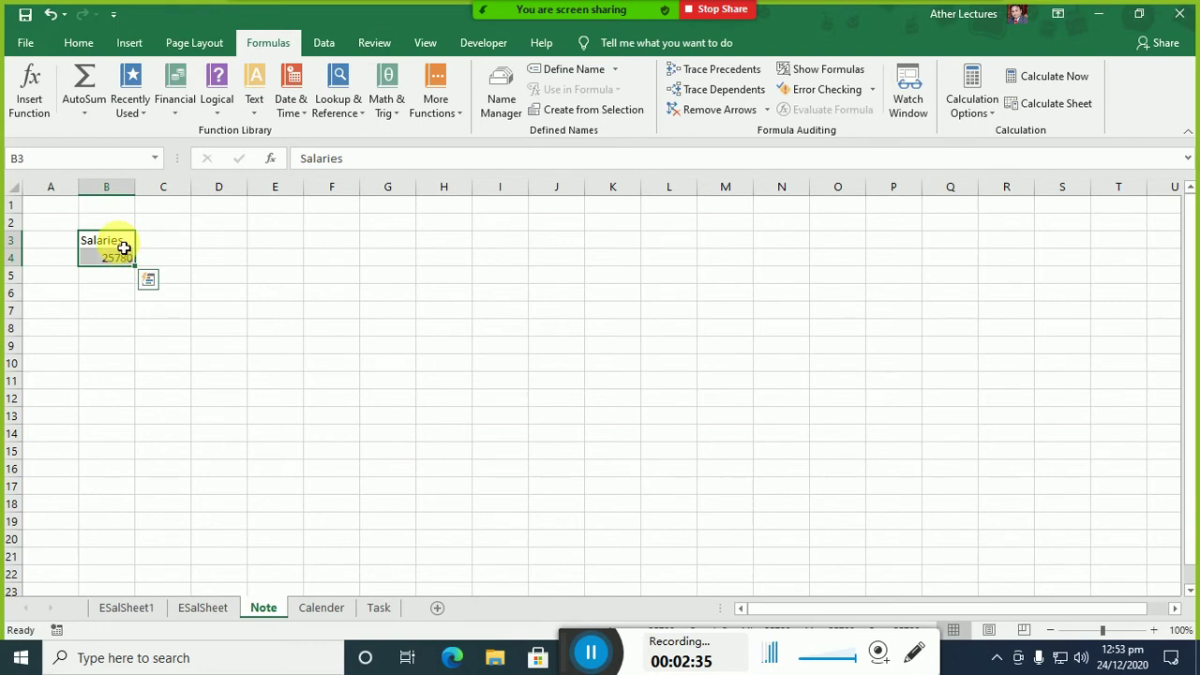
- Enter the note denominations 5000, 1000 and 500 as headings in cells C3 to E3
click(157, 241)
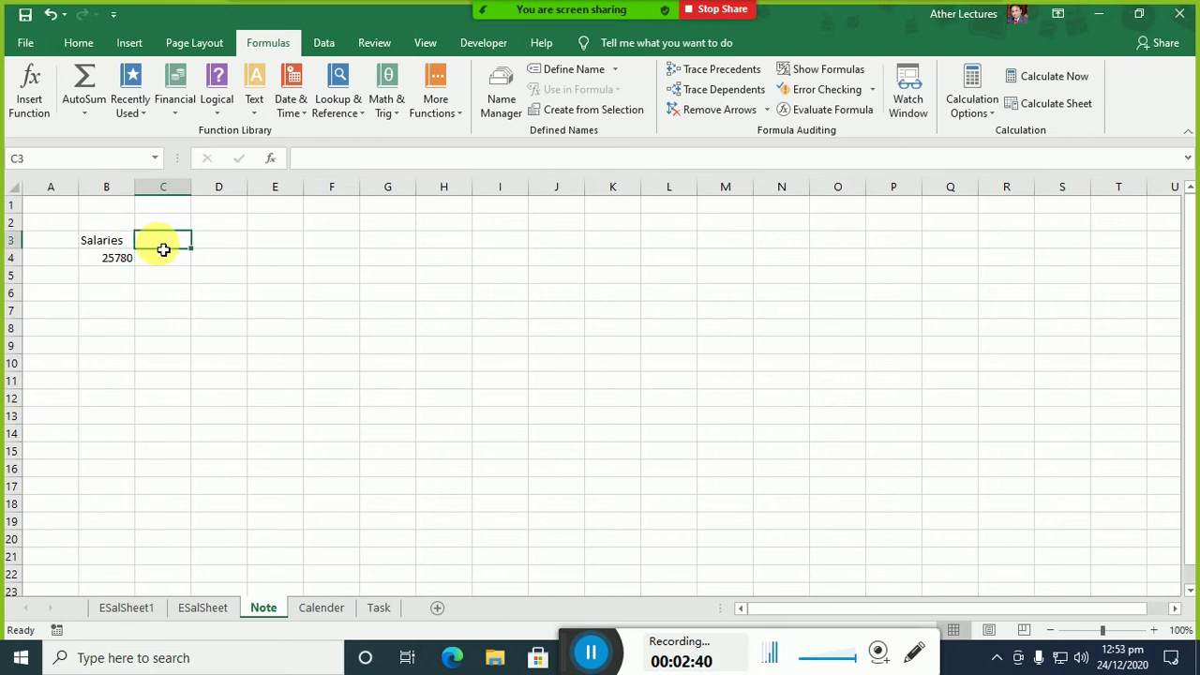
text(5000)
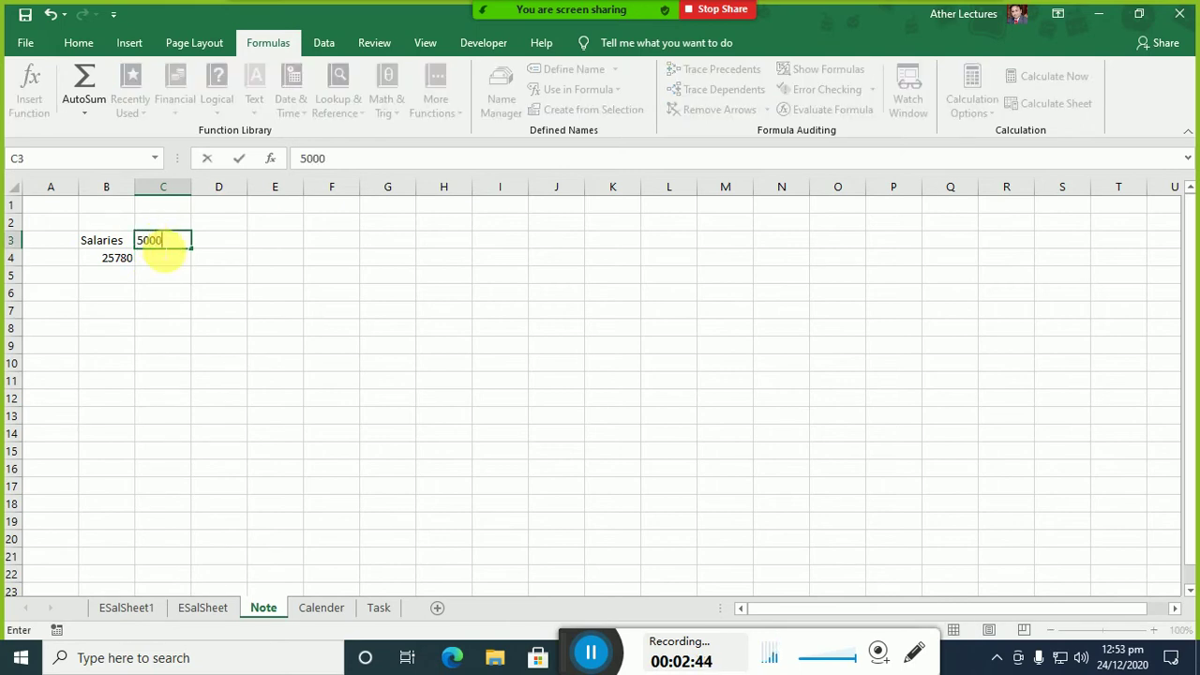
key(Tab)
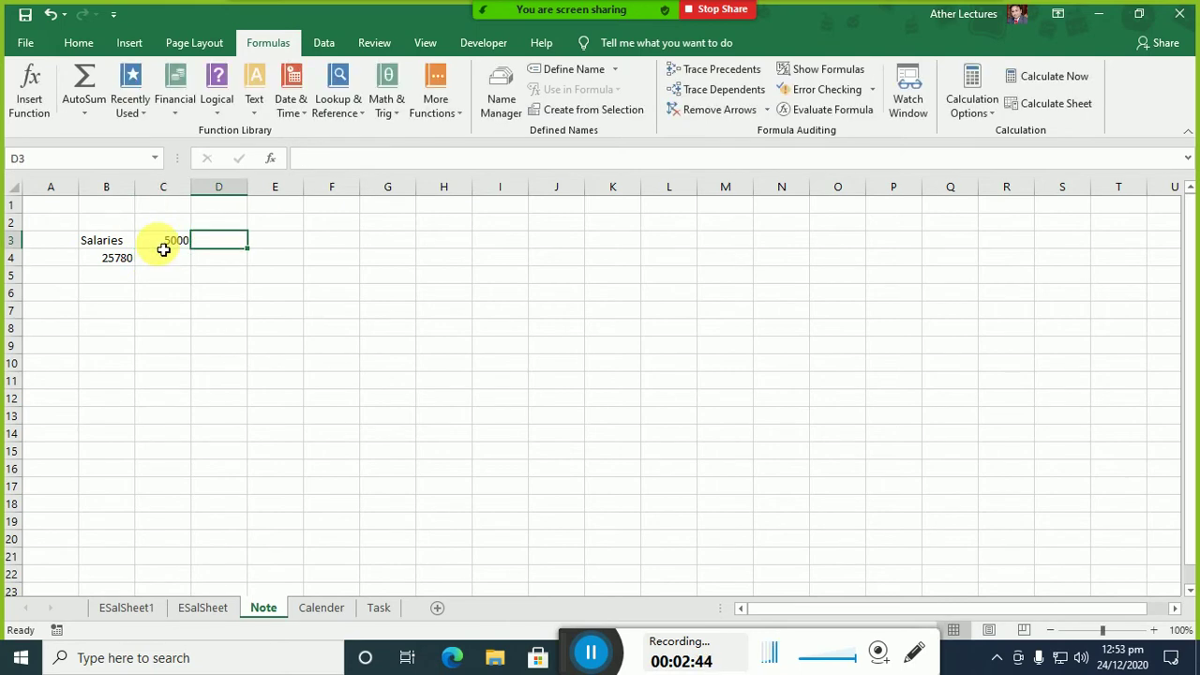
text(1000)
key(Tab)
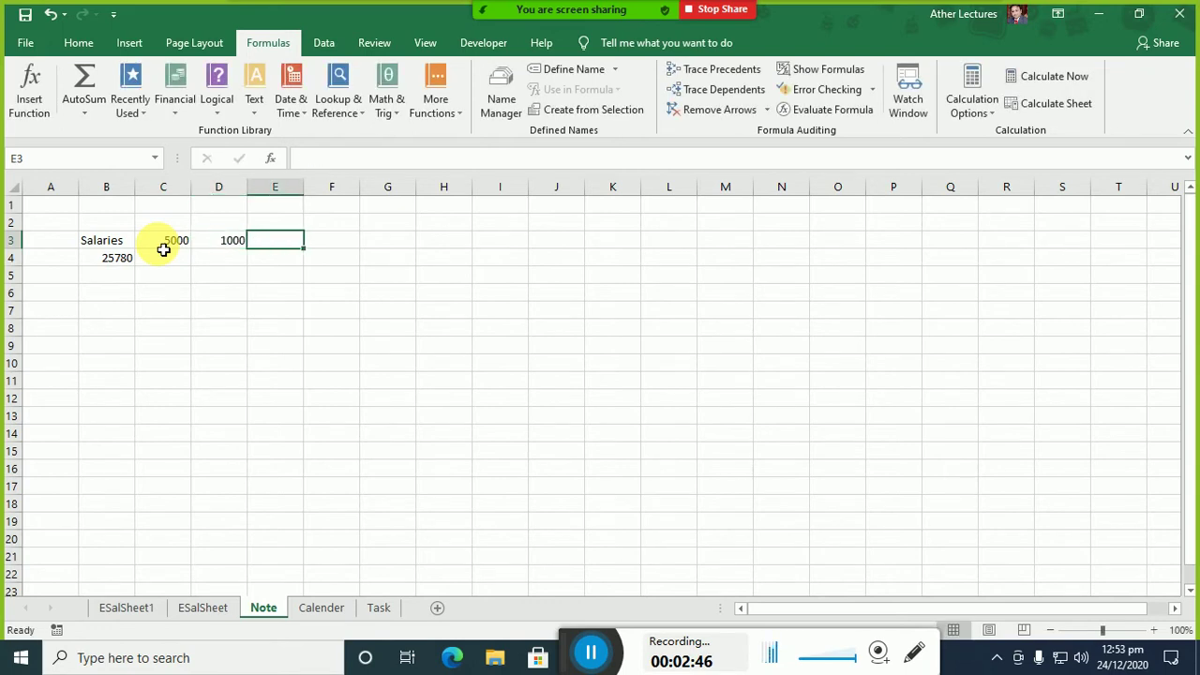
text(500)
key(Tab)
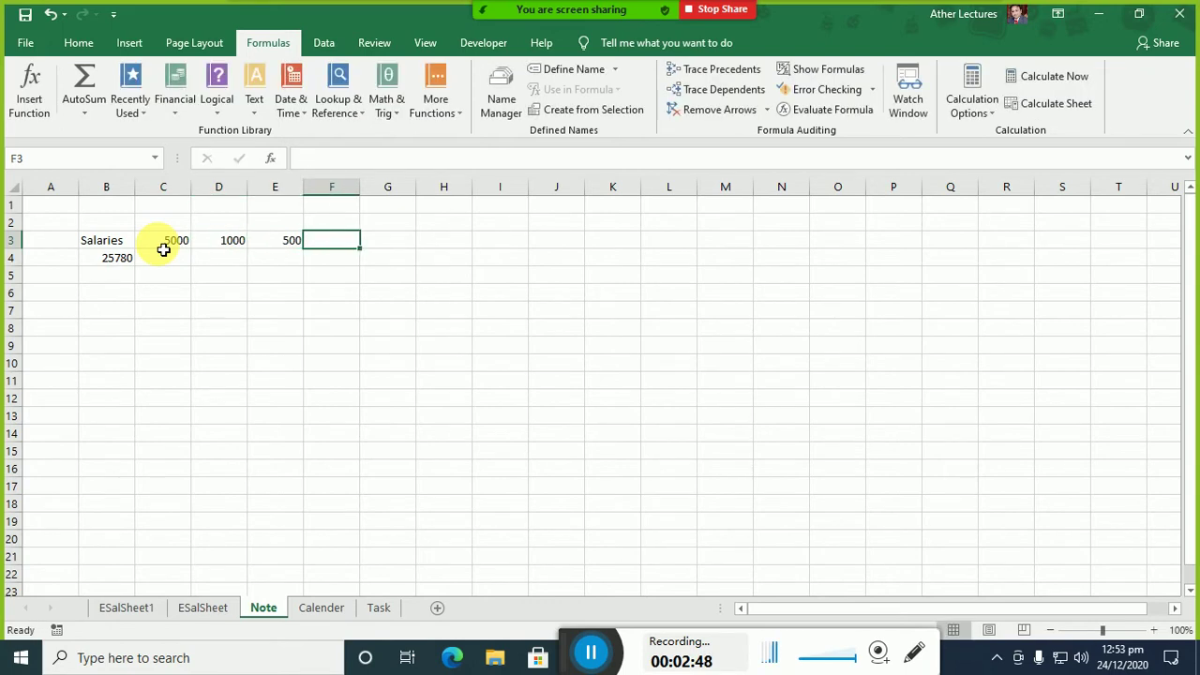
- Continue the denomination headings with 100, 50, 20 and 10 in cells F3 to I3
text(100)
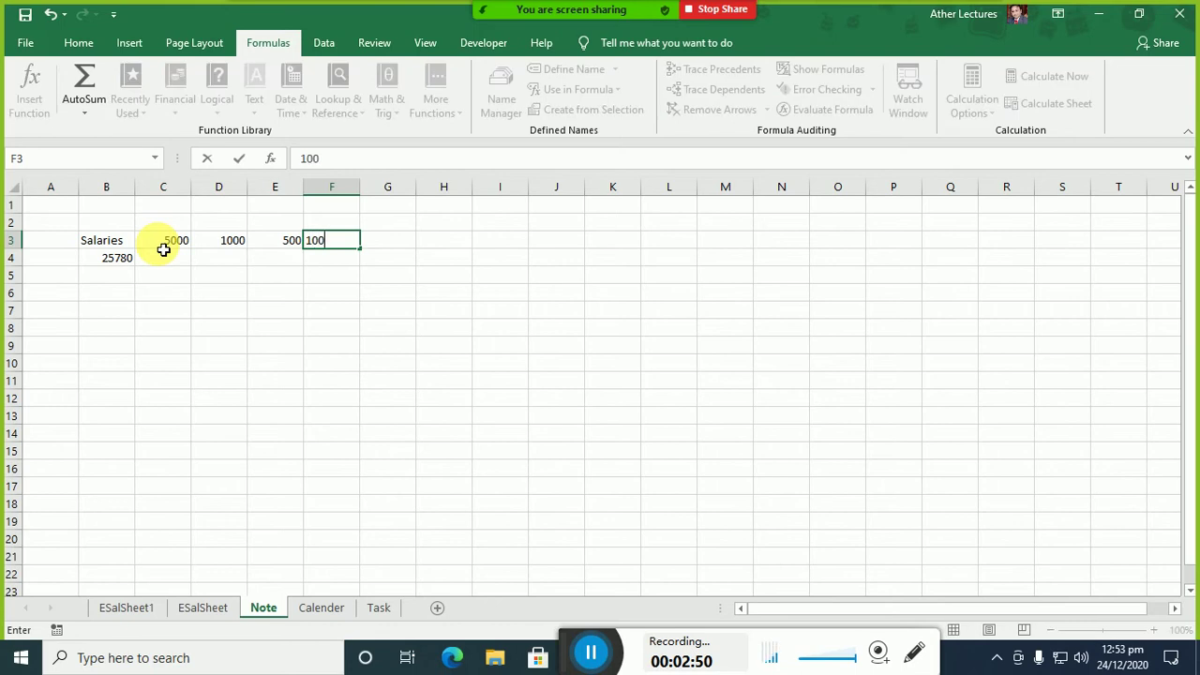
key(Tab)
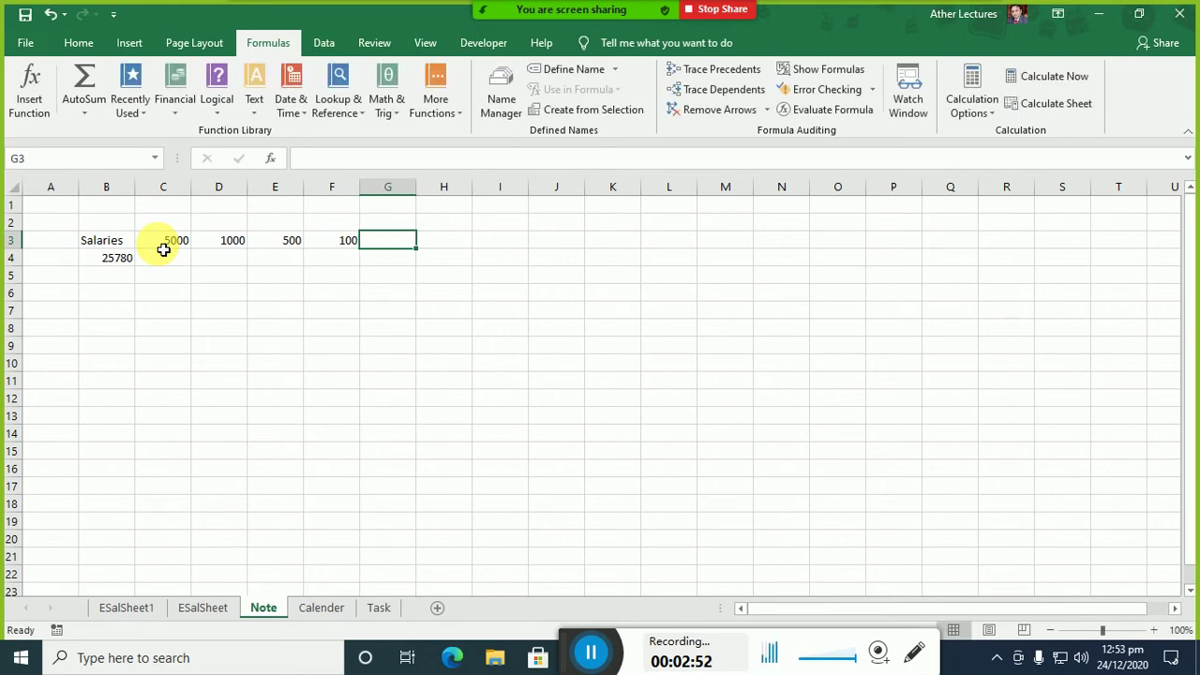
text(50)
key(Tab)
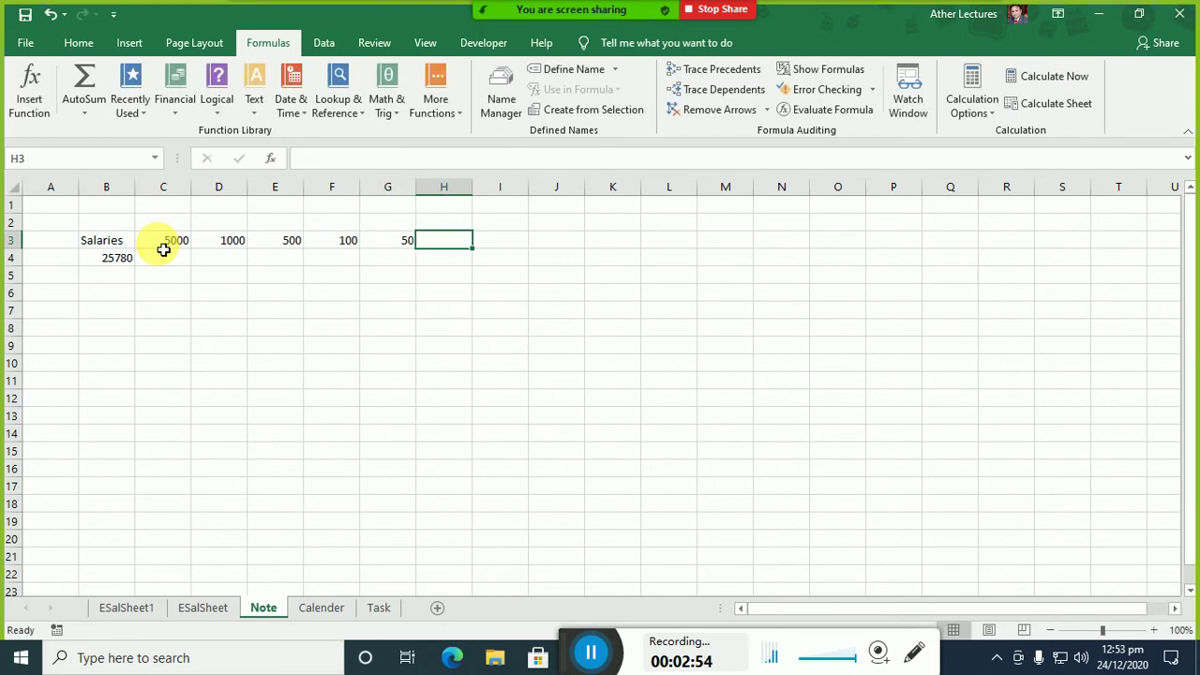
text(20)
key(Tab)
text(10)
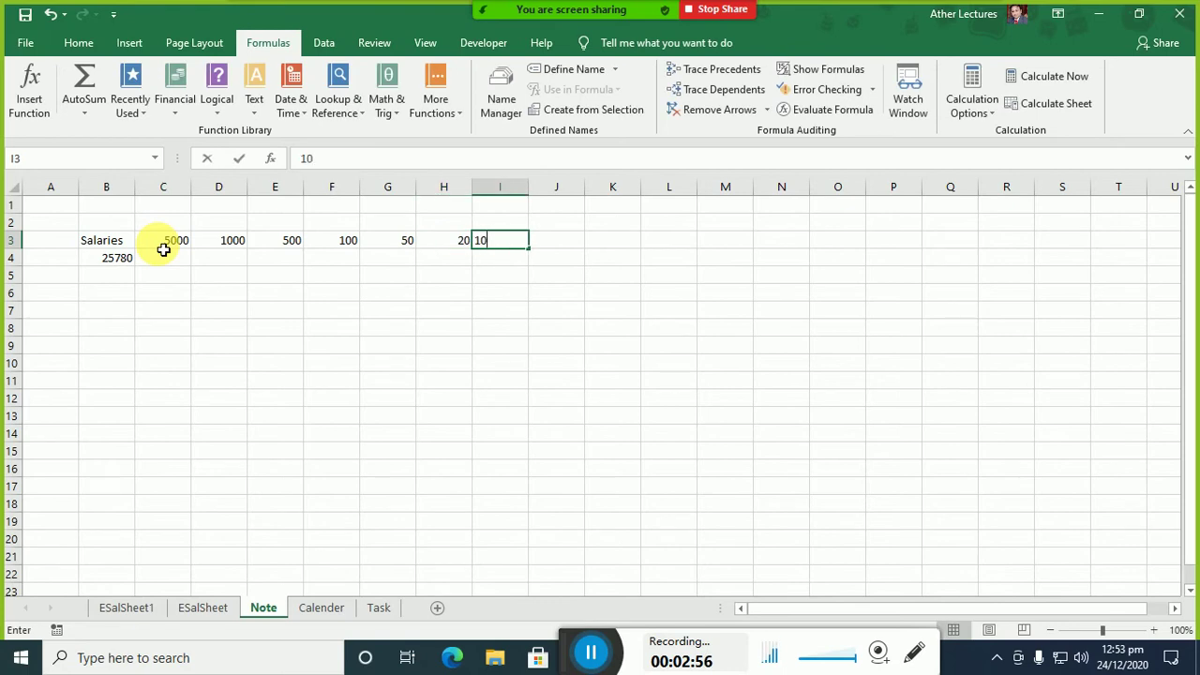
key(Down)
- Enter the note counts 5, 0 and 1 under the 5000, 1000 and 500 headings in row 4
drag(101, 241, 117, 261)
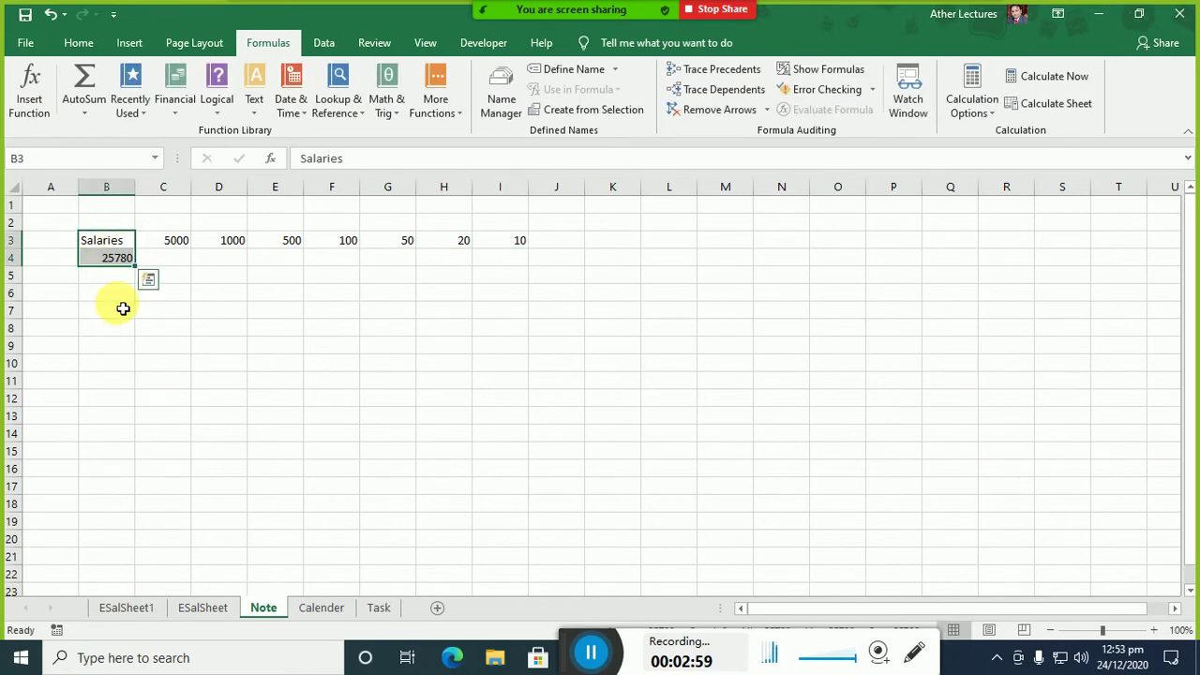
click(183, 262)
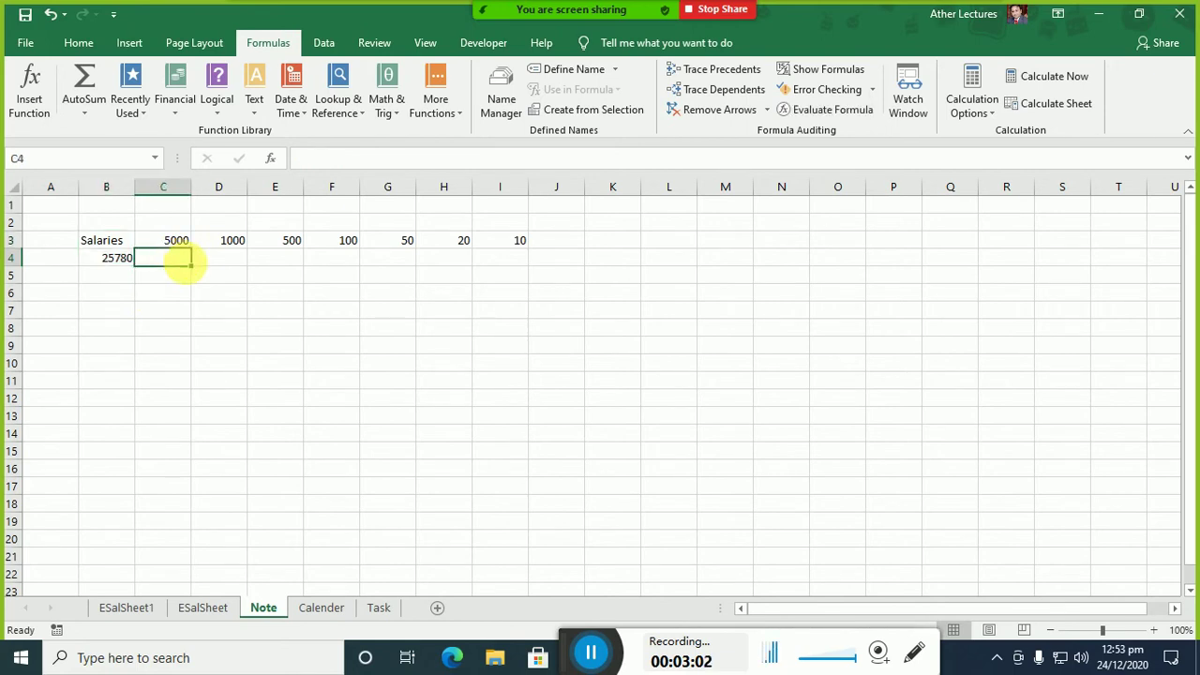
text(5)
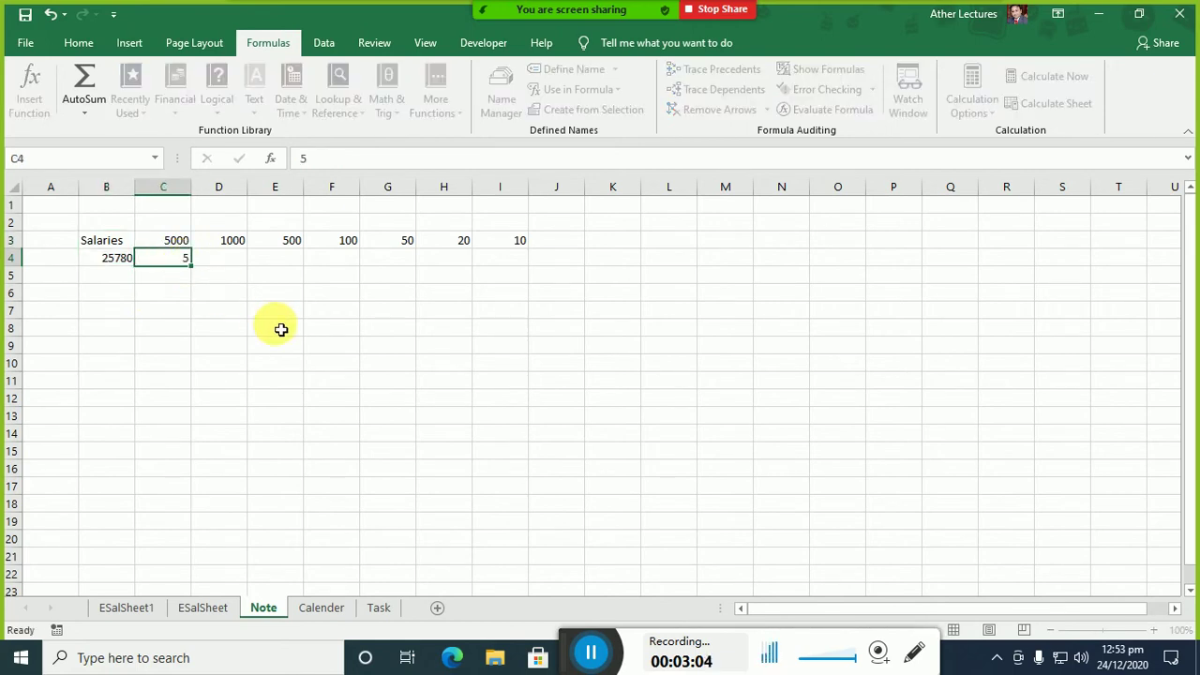
key(Tab)
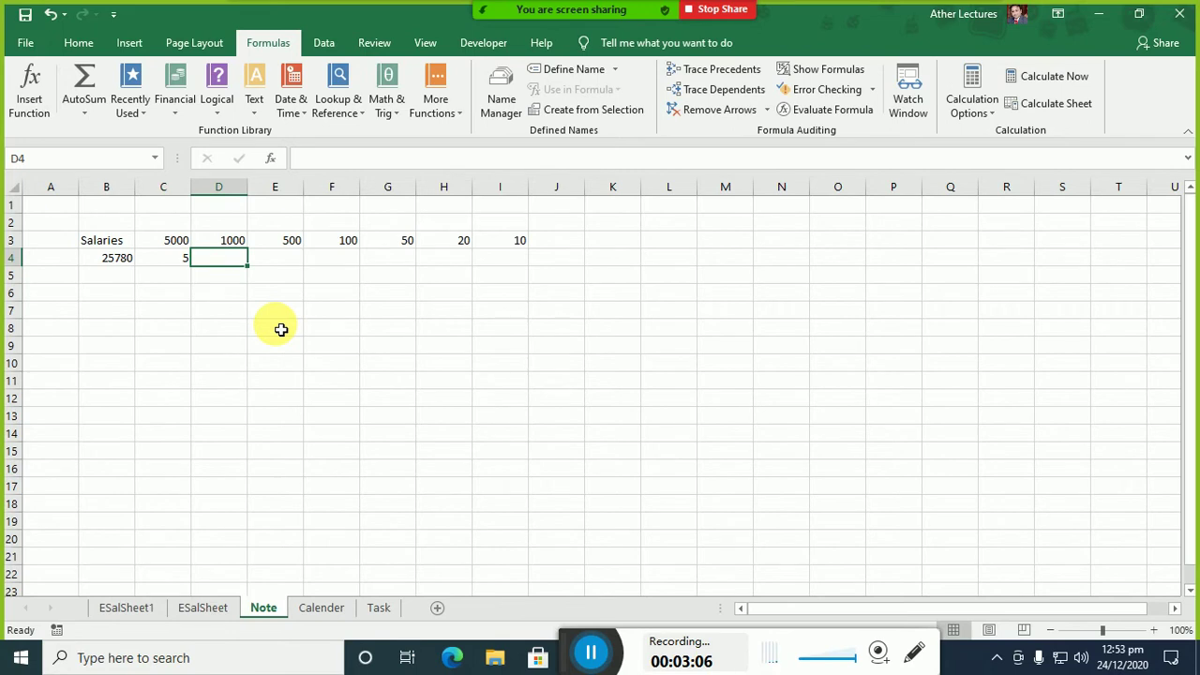
text(0)
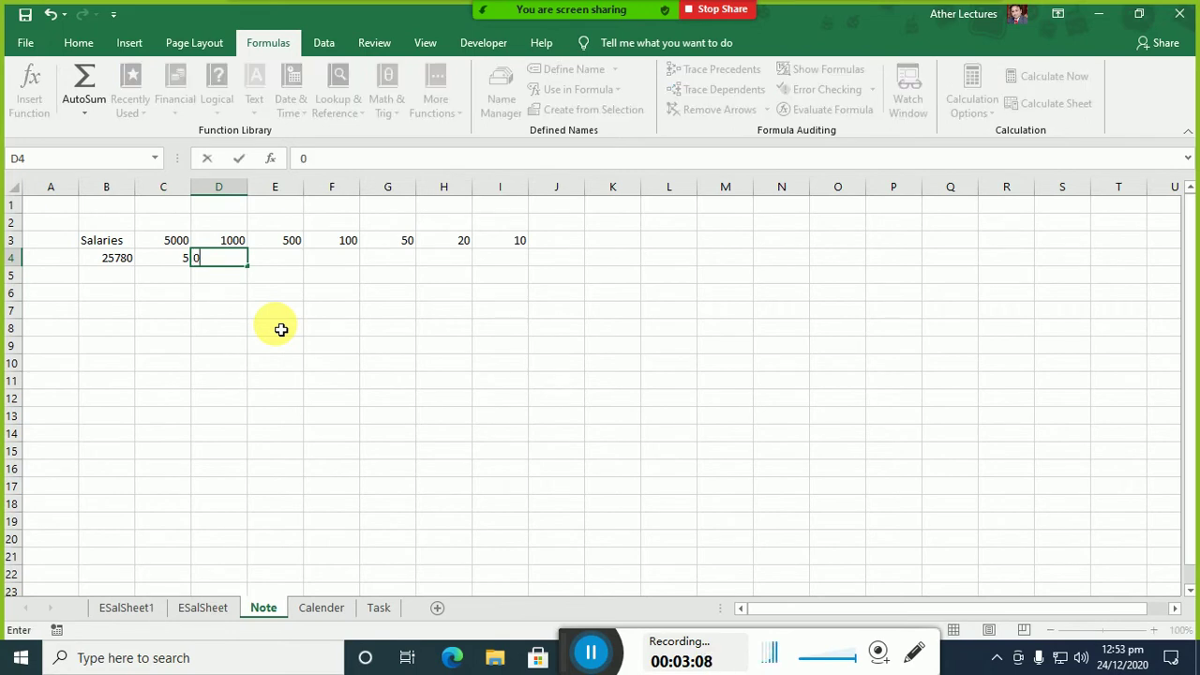
key(Tab)
text(1)
key(Tab)
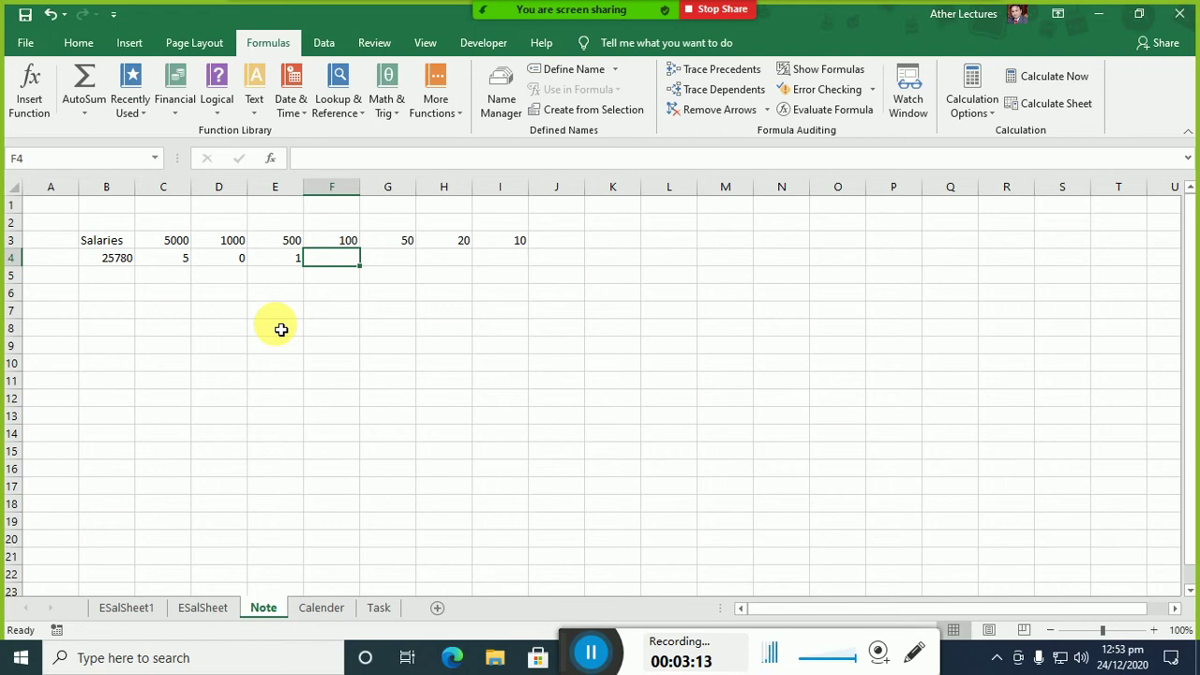
- Enter the note counts 2, 1, 1 and 1 under the 100, 50, 20 and 10 headings in row 4
text(2)
key(Tab)
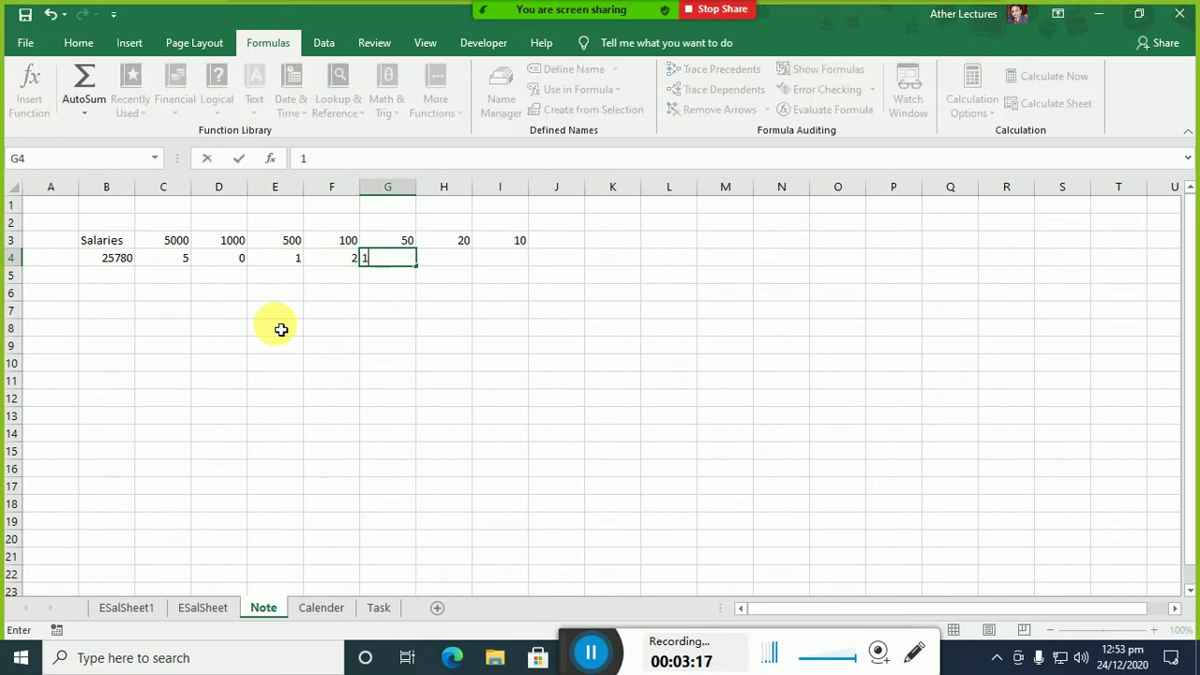
text(1)
key(Tab)
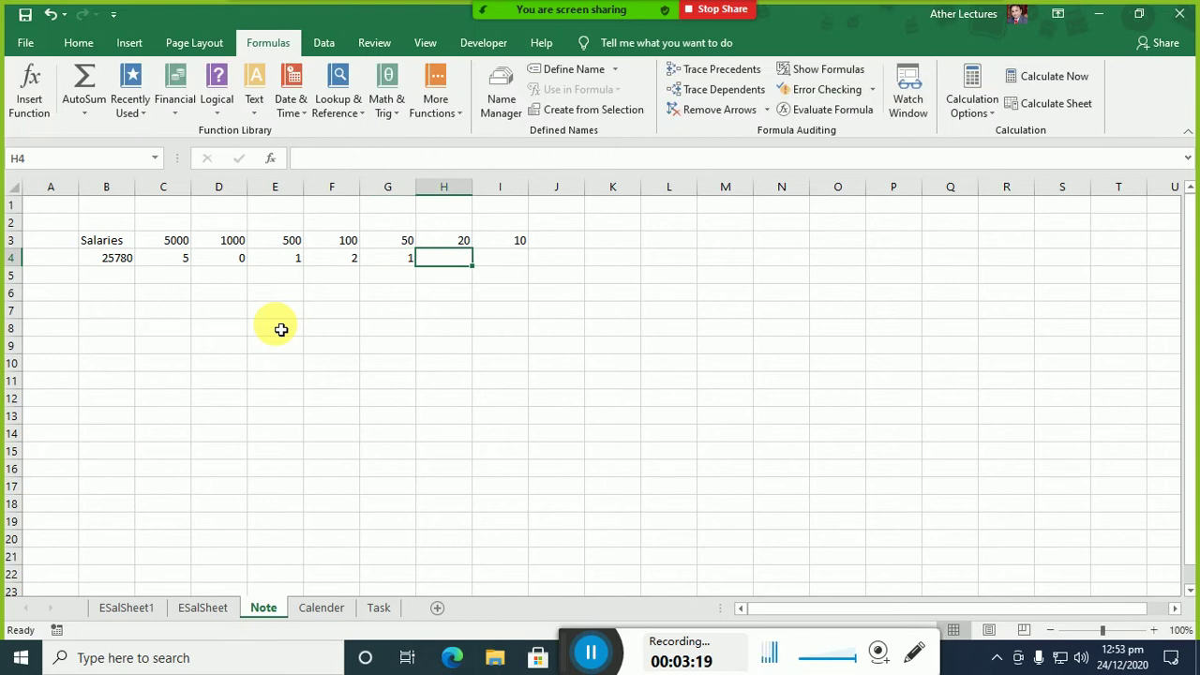
text(1)
key(Tab)
text(1)
key(Tab)
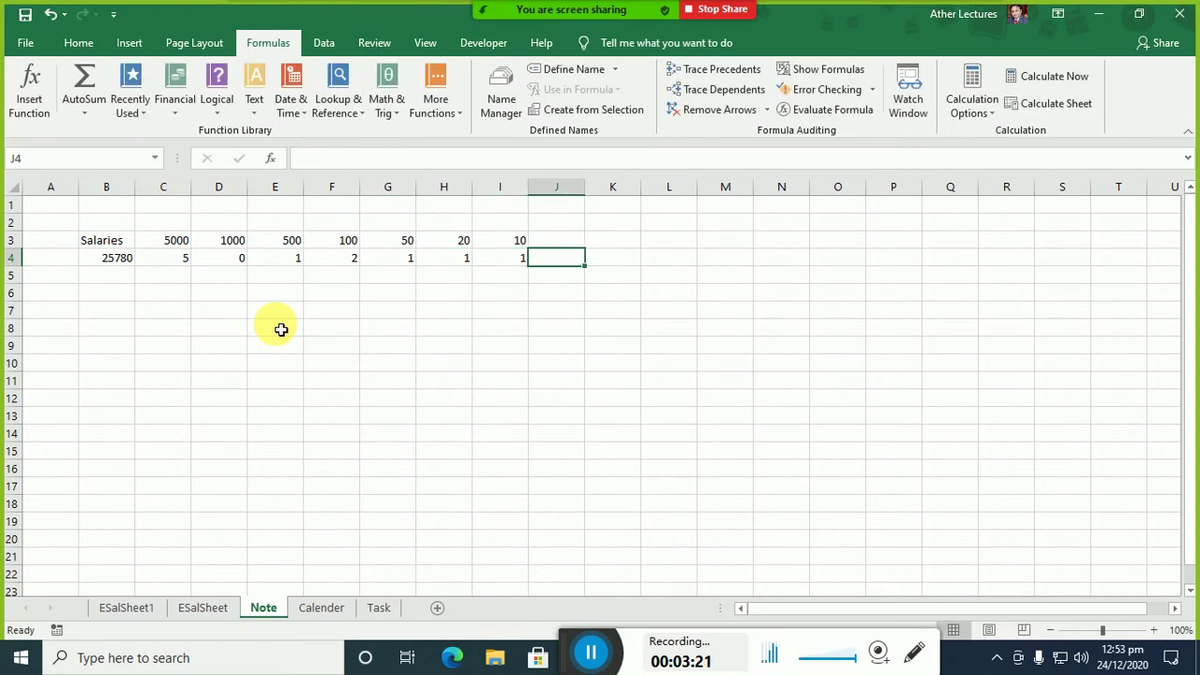
- Add the heading Total in cell J3, after the denomination headings
key(Up)
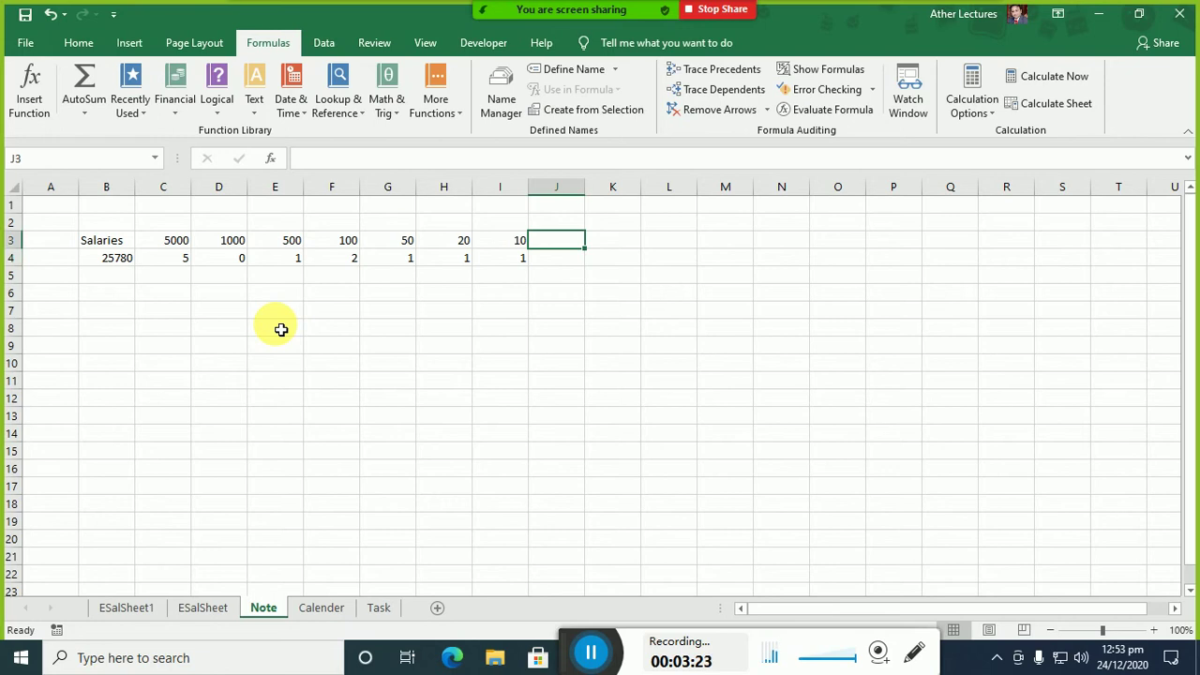
text(Total)
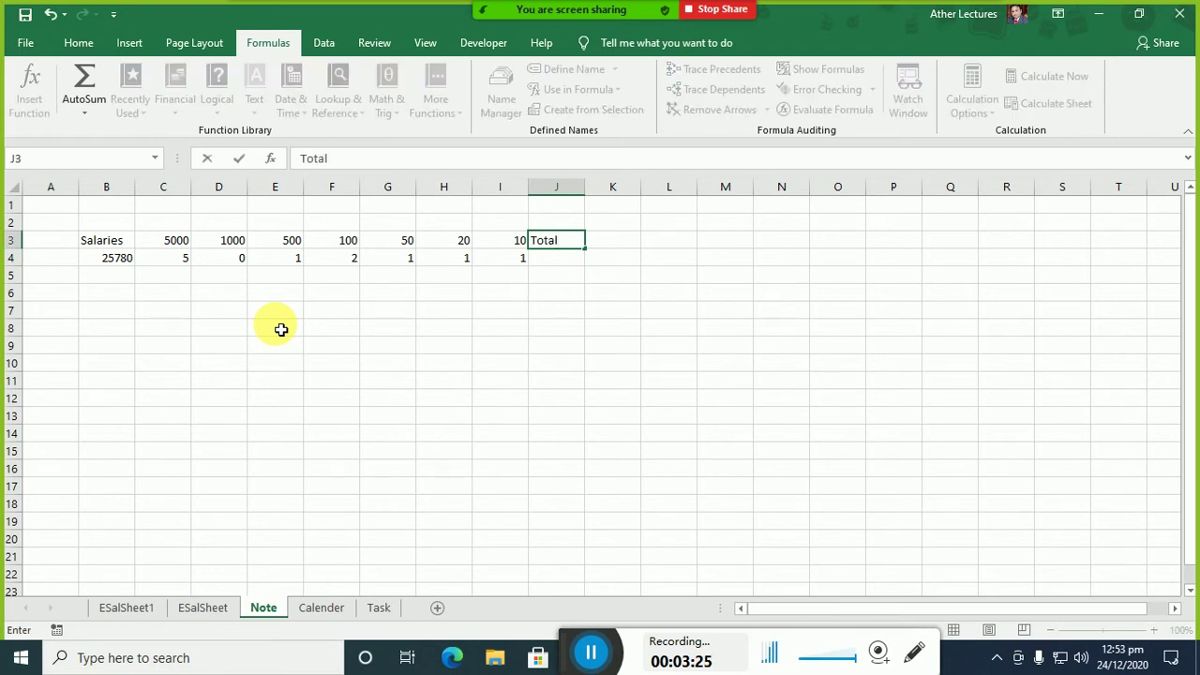
key(Return)
key(Left)
key(shift+Left)
key(shift+Left)
key(shift+Left)
key(shift+Left)
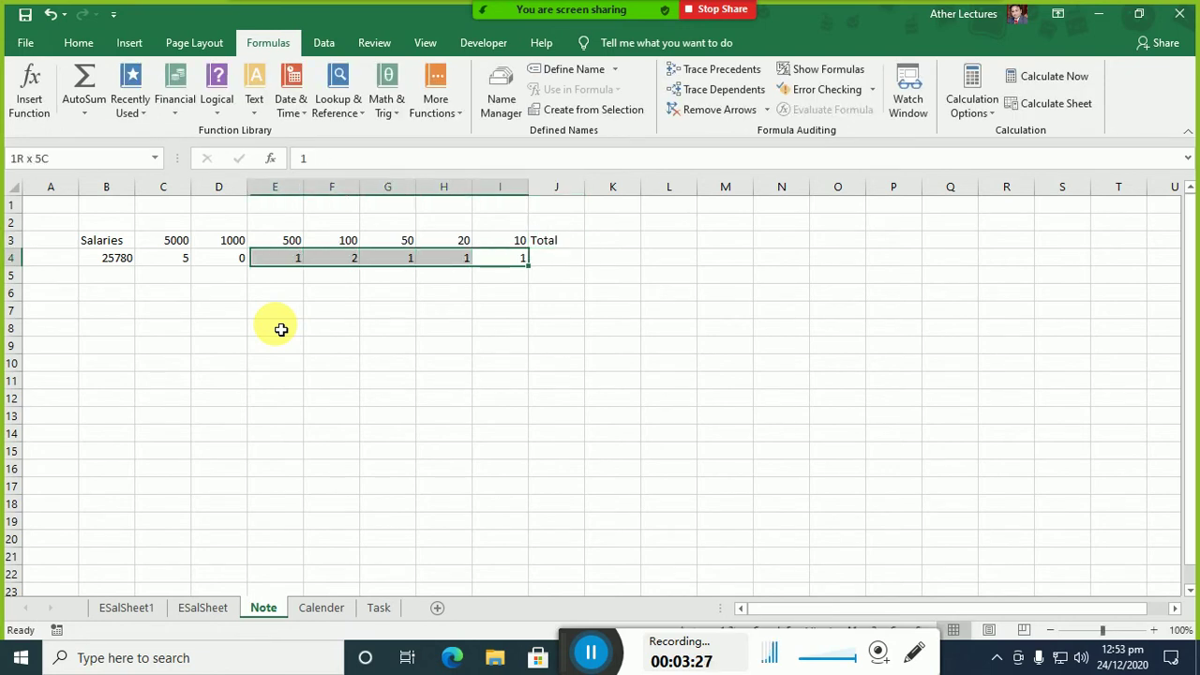
key(shift+Left)
key(shift+Left)
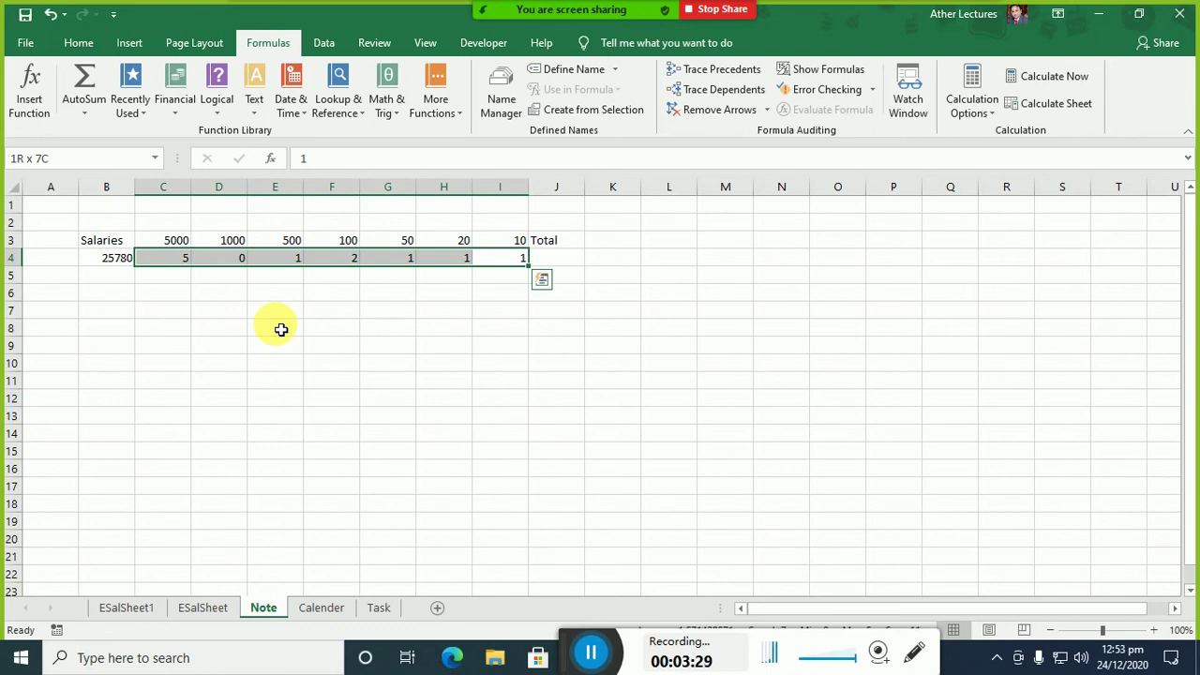
key(shift+Right)
key(shift+Right)
key(shift+Right)
key(shift+Right)
key(shift+Right)
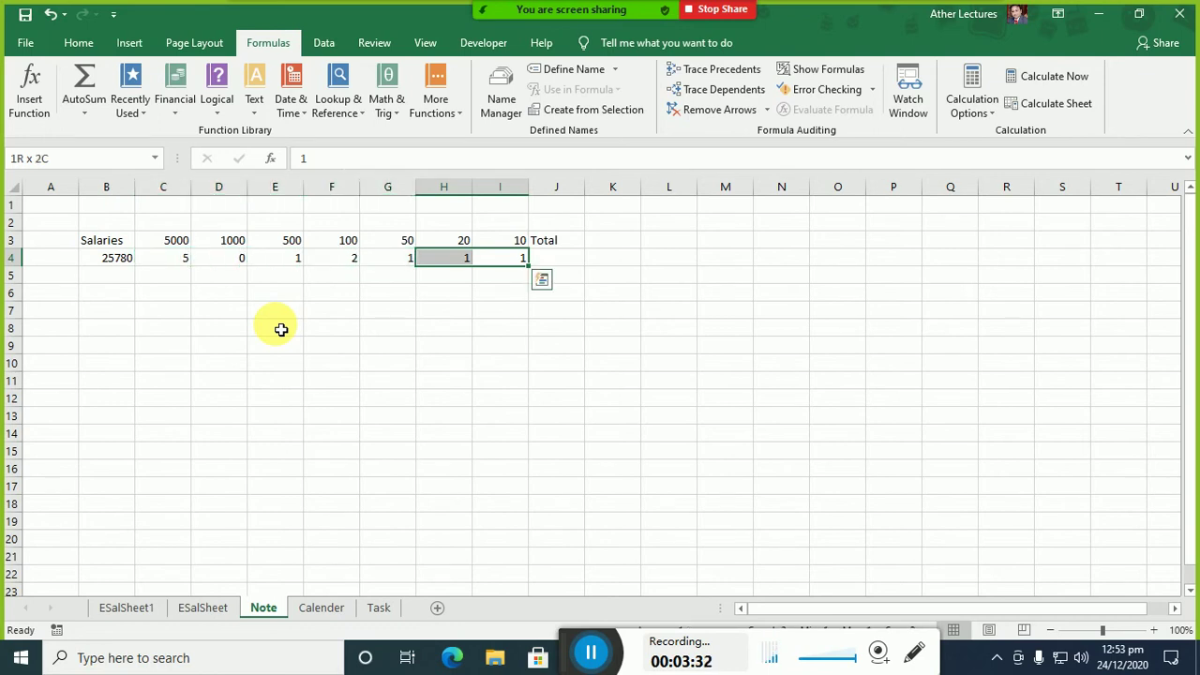
key(shift+Right)
key(shift+Right)
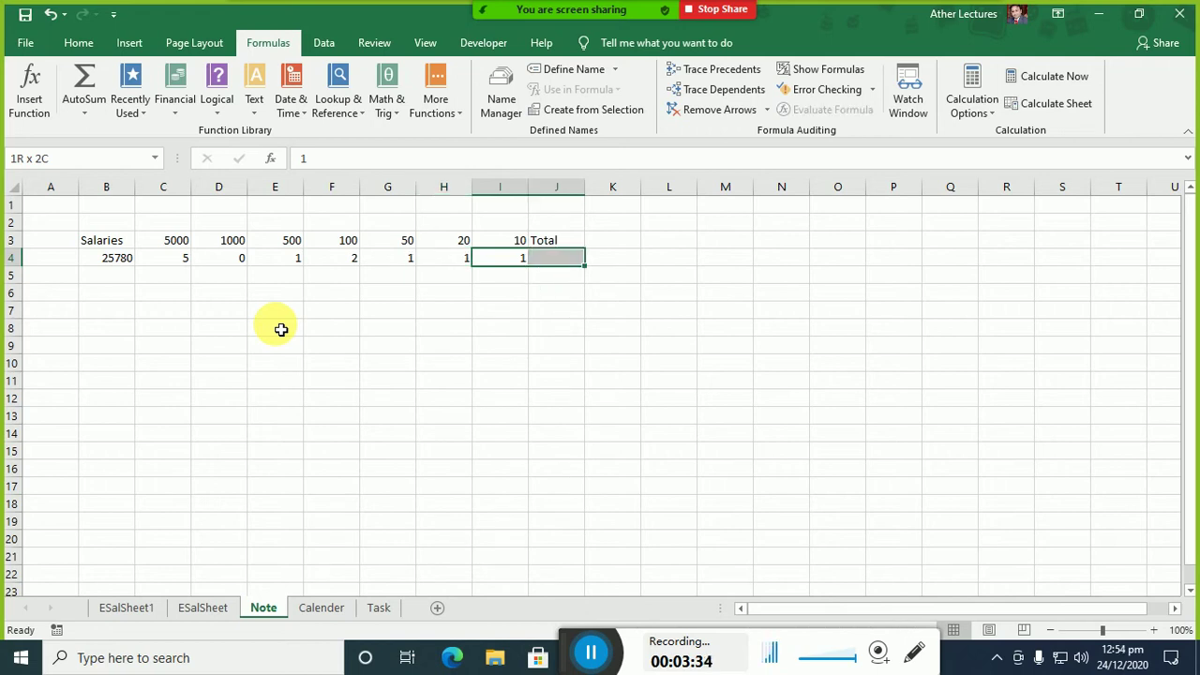
key(Left)
key(Right)
key(shift+Left)
key(shift+Left)
key(shift+Left)
key(shift+Left)
key(shift+Left)
key(shift+Left)
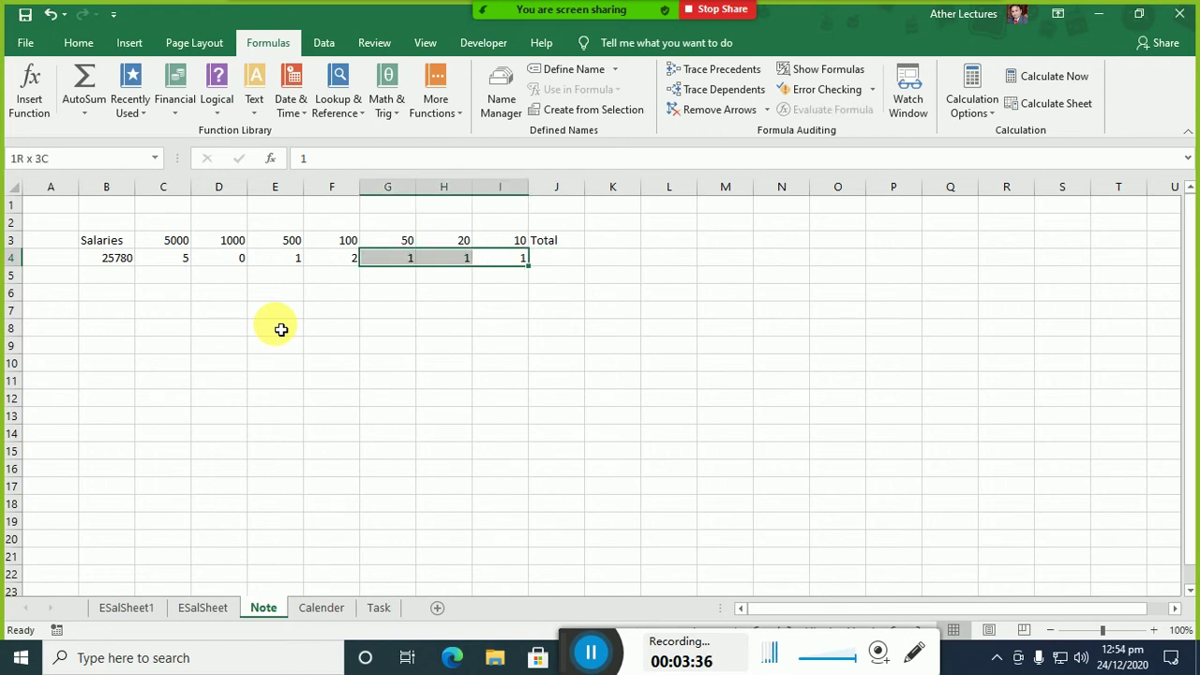
key(Right)
key(Right)
key(Left)
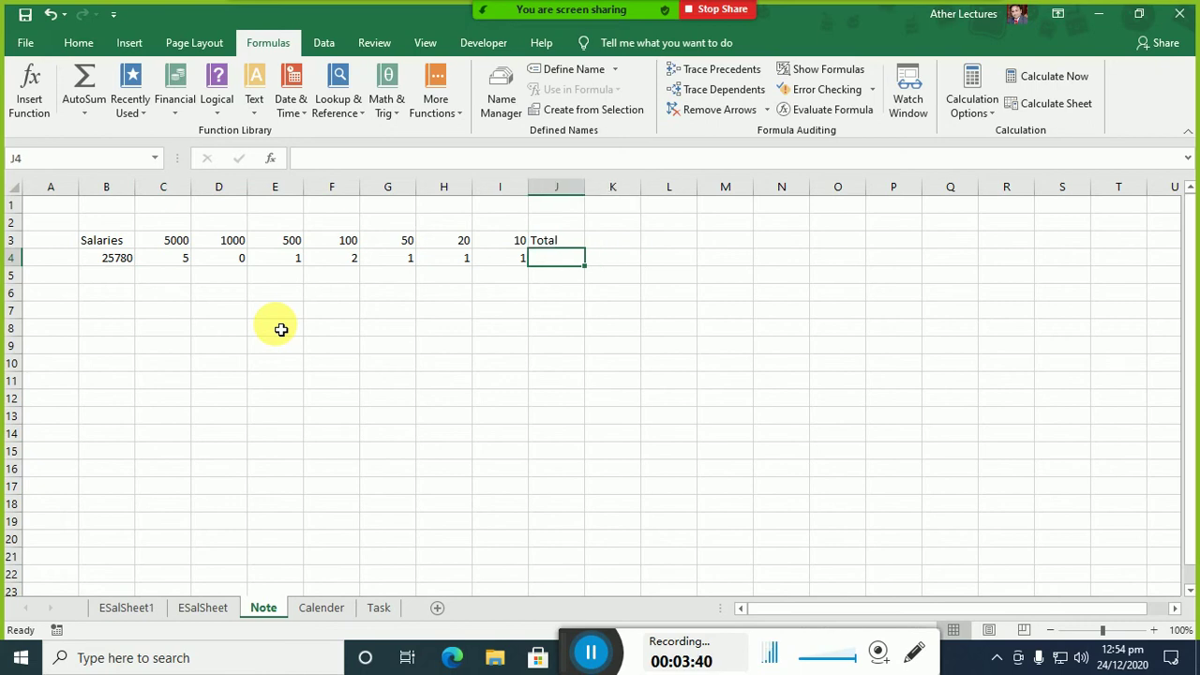
key(Left)
key(shift+Left)
key(shift+Left)
key(shift+Left)
key(shift+Left)
key(shift+Left)
key(shift+Left)
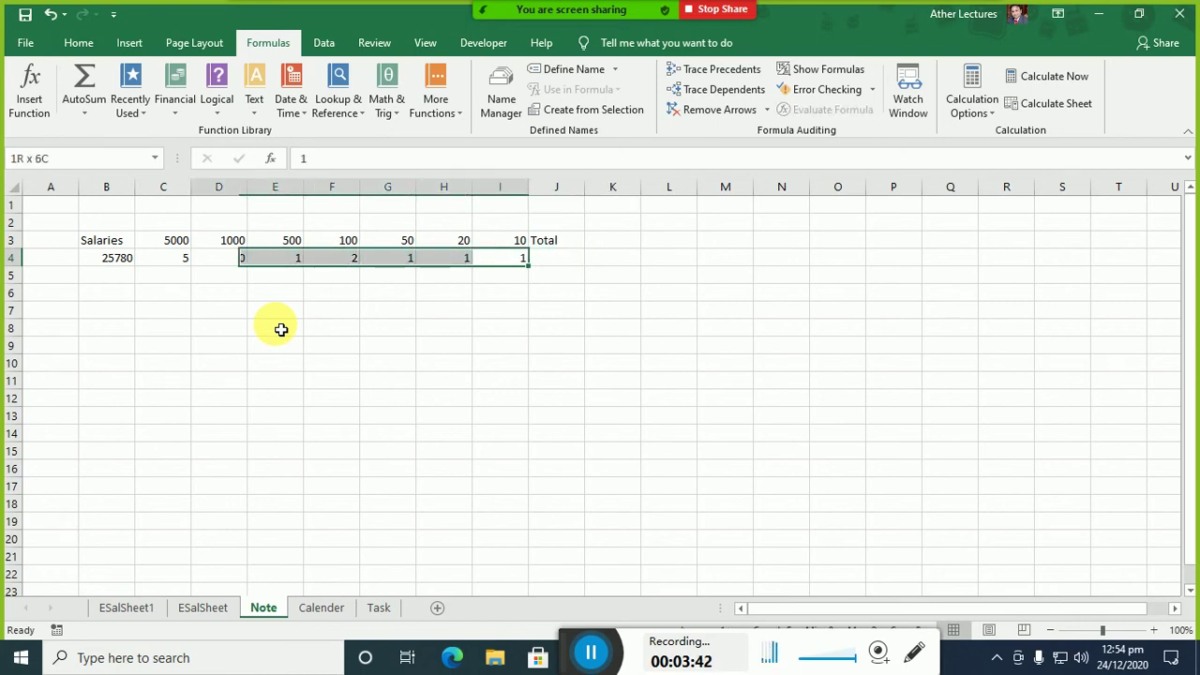
key(shift+Right)
key(shift+Right)
key(shift+Right)
key(shift+Right)
key(shift+Right)
key(shift+Right)
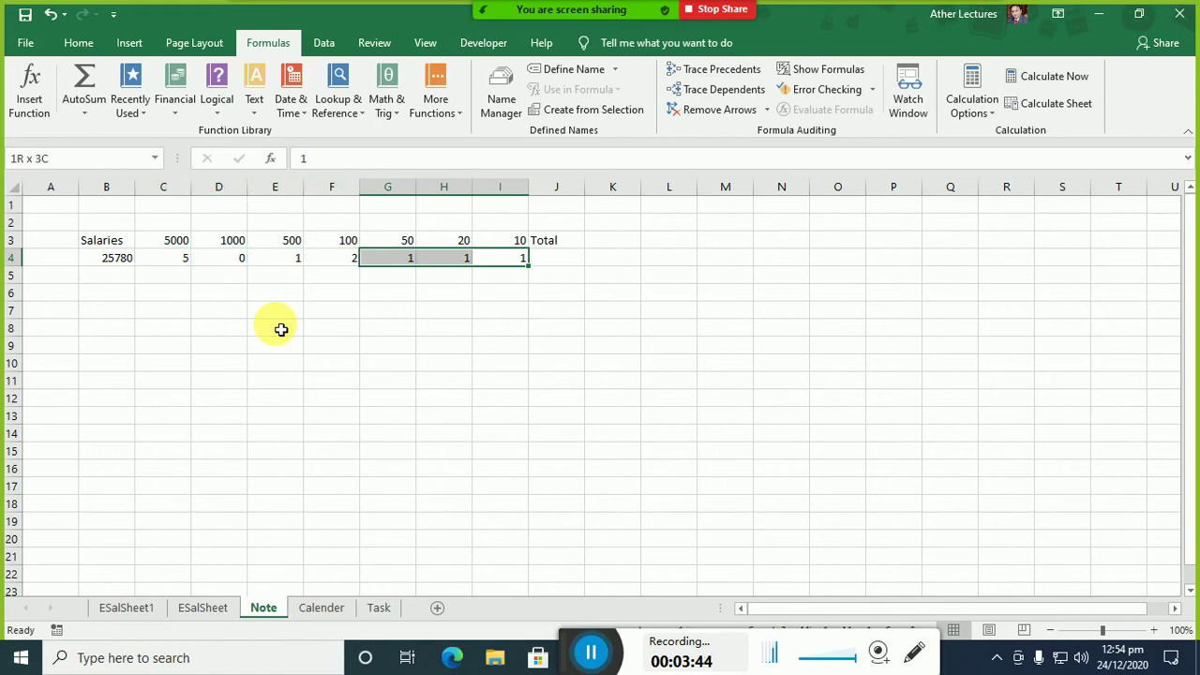
key(shift+Right)
key(shift+Left)
key(shift+Left)
key(Right)
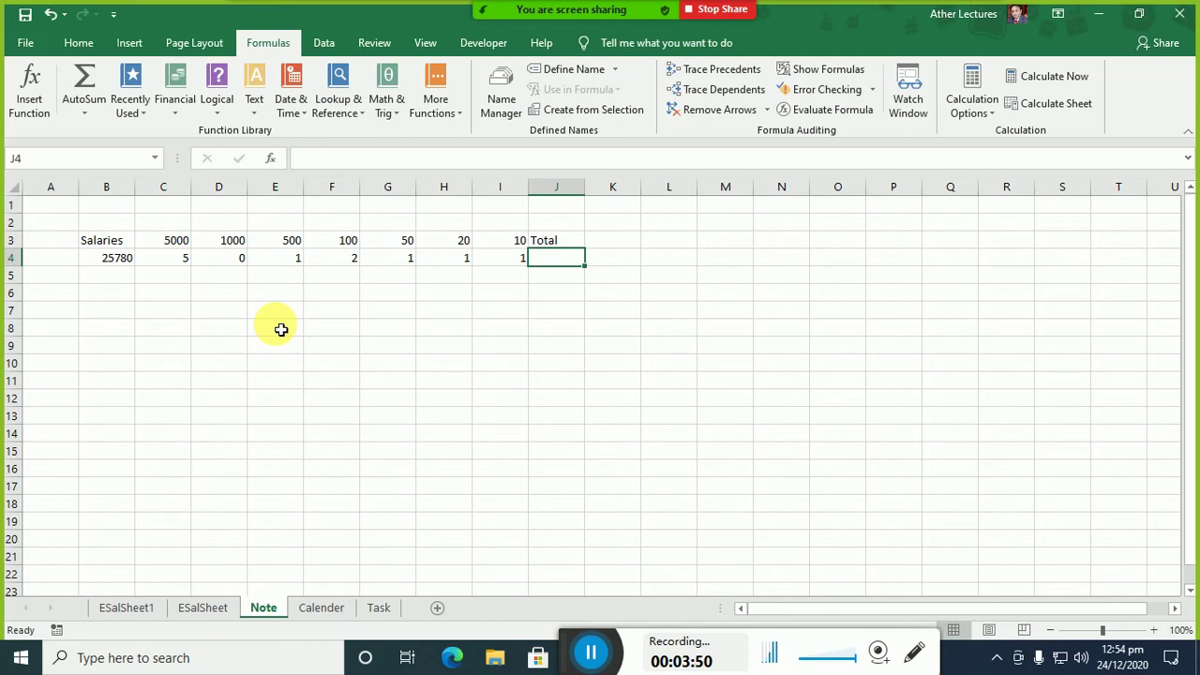
- Enter the formula =C4*$C$3 in cell J4, multiplying the 5000-note count by its denomination heading with an absolute reference
text(=)
key(Left)
key(Left)
key(Left)
key(Left)
key(Left)
key(Left)
key(Left)
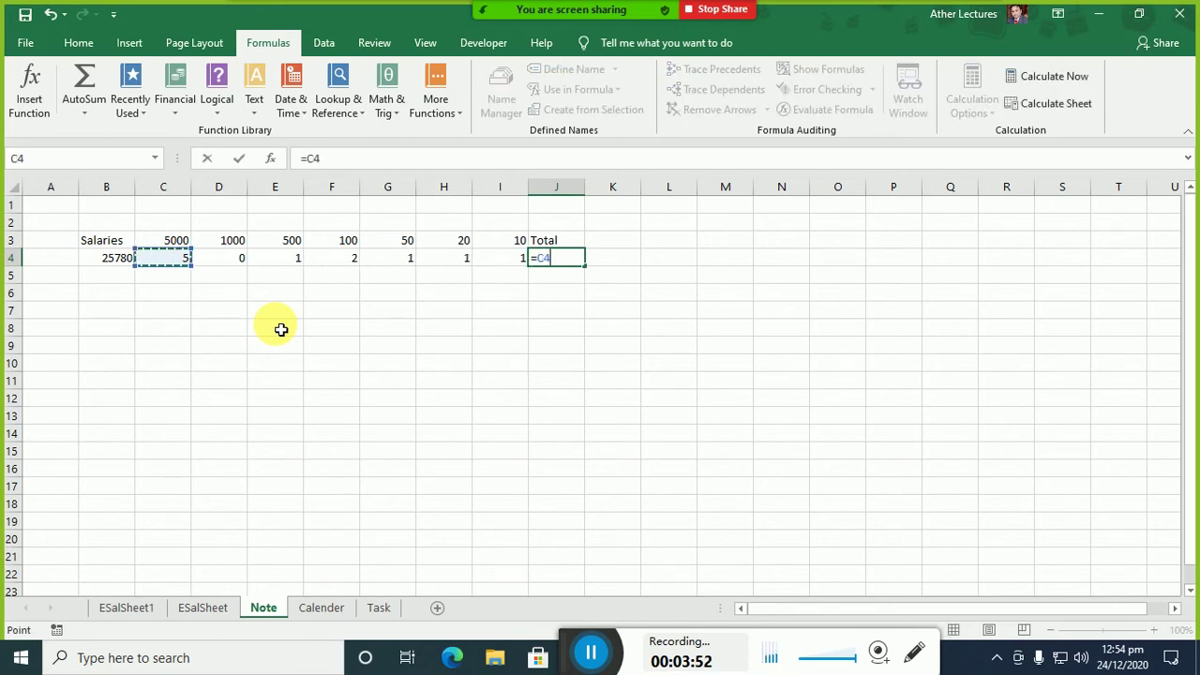
text(*)
key(Up)
key(Left)
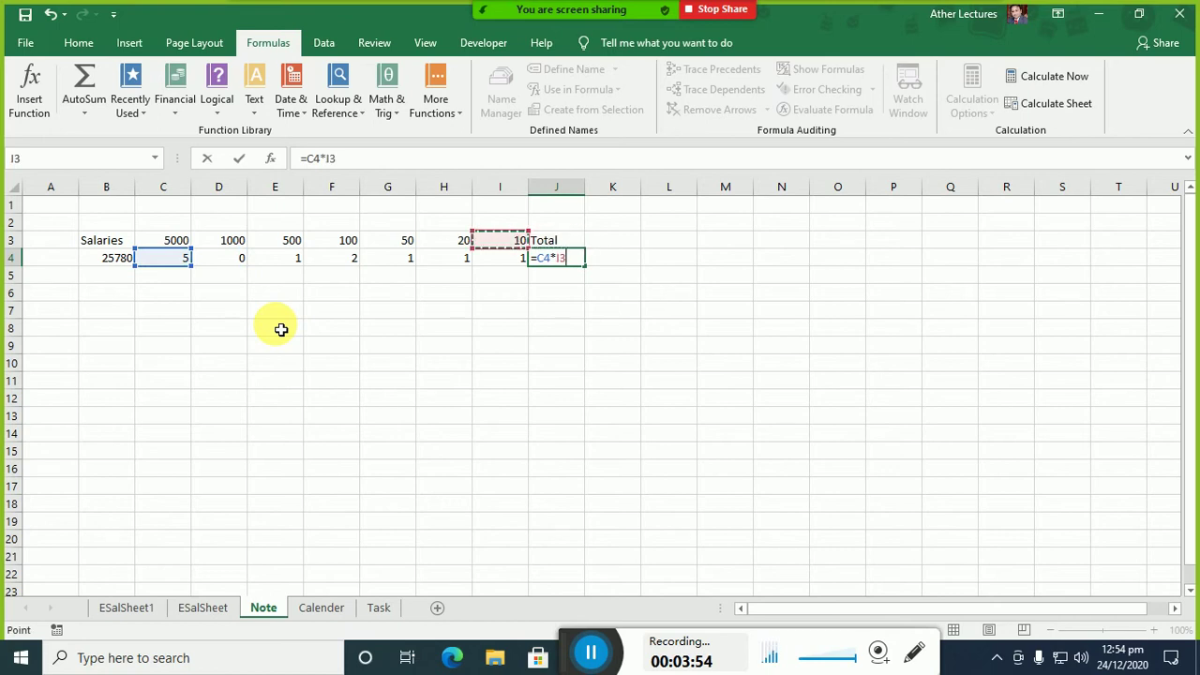
key(Left)
key(Left)
key(Left)
key(Left)
key(Left)
key(Left)
key(F4)
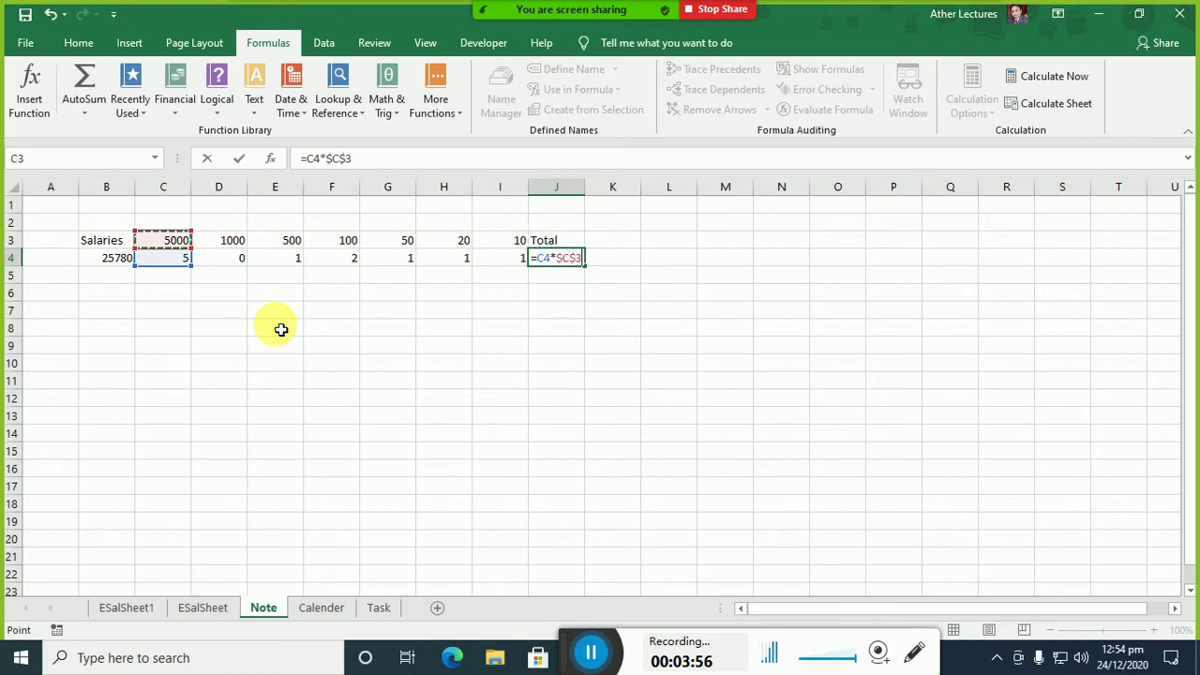
text(+)
key(Return)
key(Up)
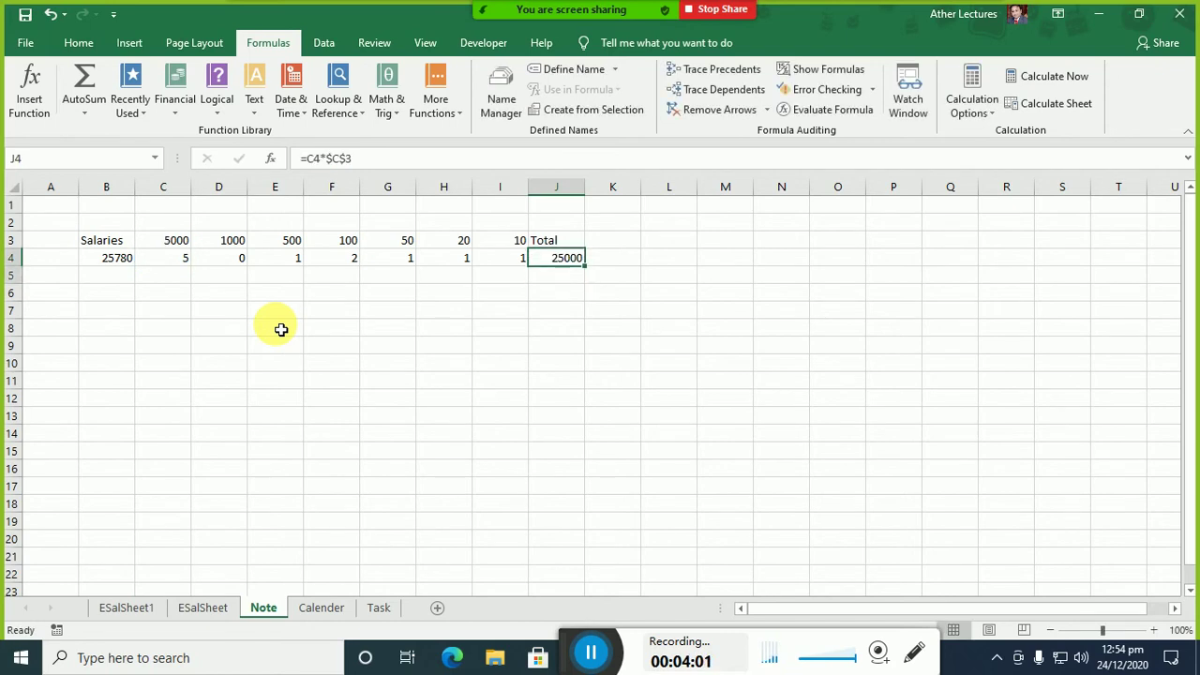
key(shift+Down)
key(shift+Down)
key(shift+Down)
key(shift+Down)
key(shift+Down)
key(shift+Down)
key(shift+Down)
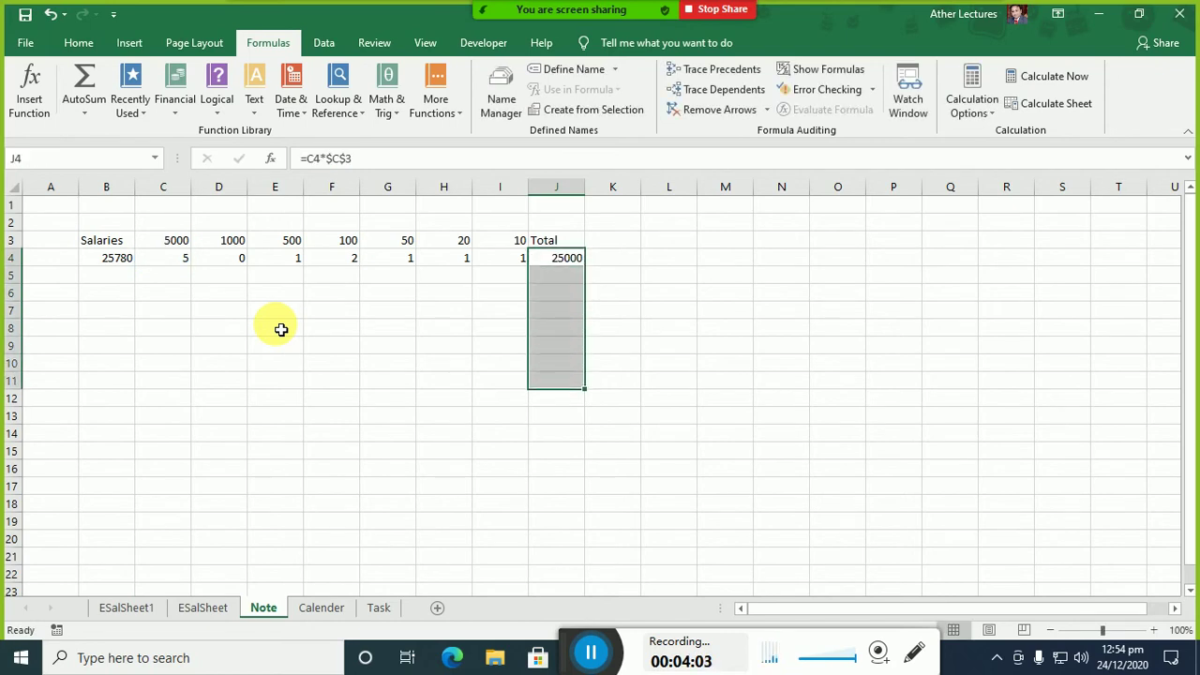
- Enter the row label Total in cell B13, below the Salaries column
key(Down)
key(Down)
key(Down)
key(Down)
key(Down)
key(Down)
key(Down)
key(Down)
key(Down)
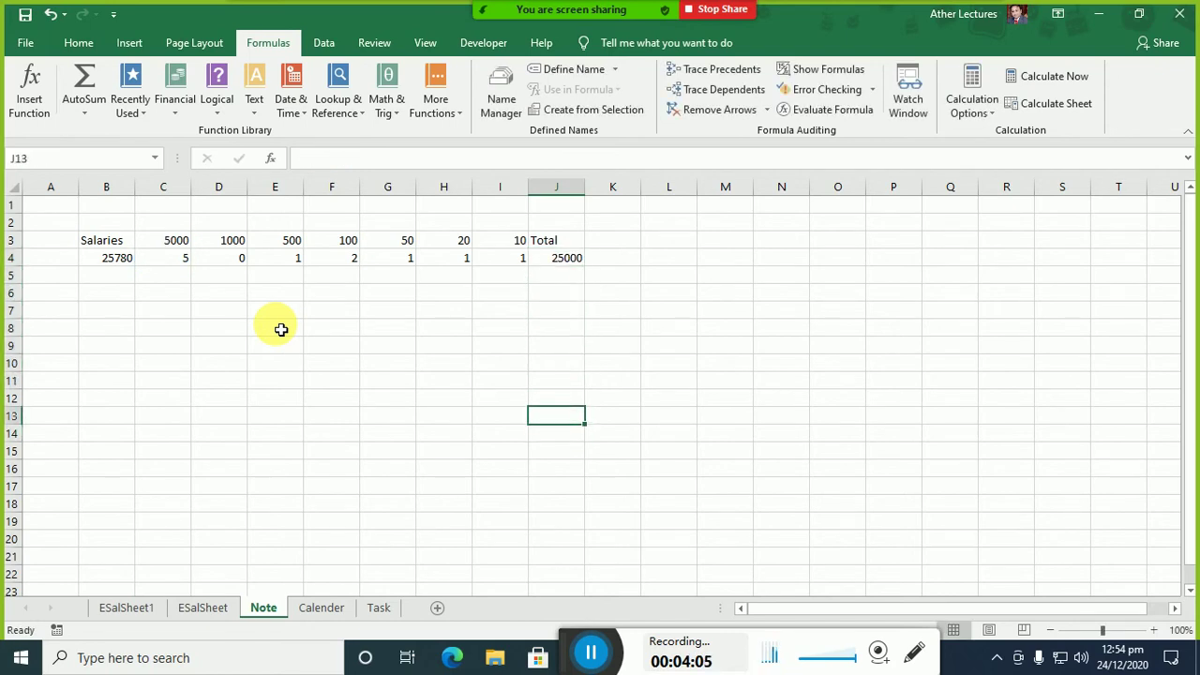
key(shift+Left)
key(shift+Left)
key(shift+Left)
key(shift+Left)
key(shift+Left)
key(shift+Left)
key(Left)
key(Left)
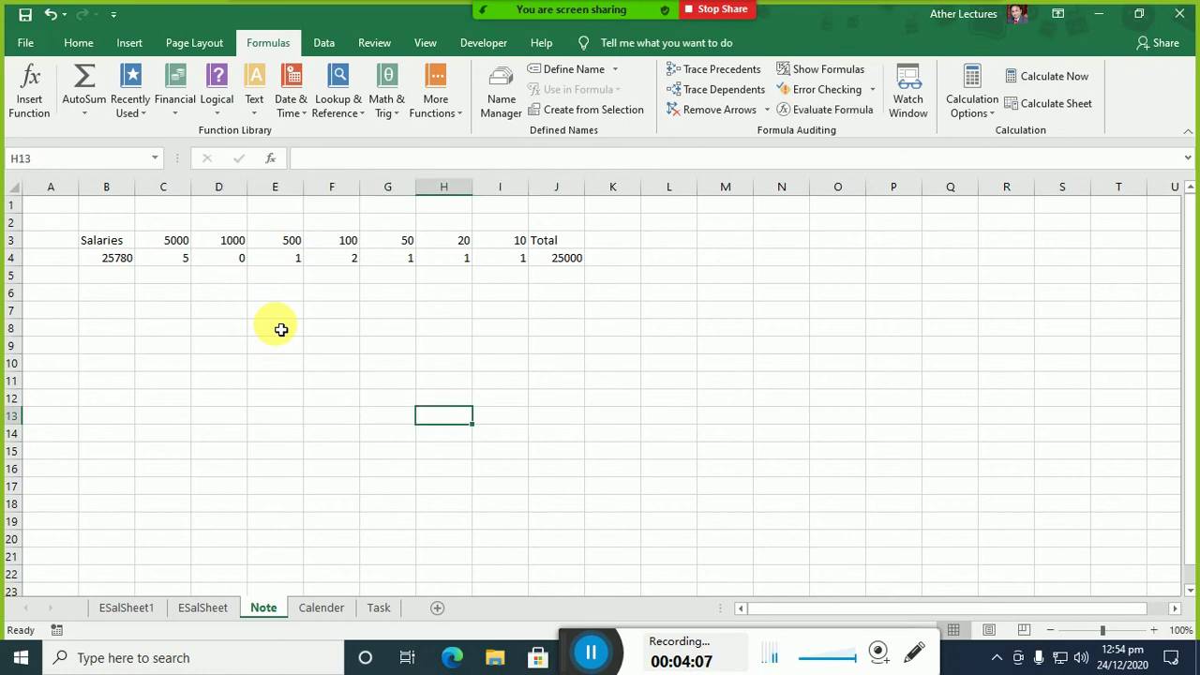
key(Left)
key(Left)
key(Left)
key(Left)
key(Left)
key(Left)
key(Left)
key(Right)
text(Total)
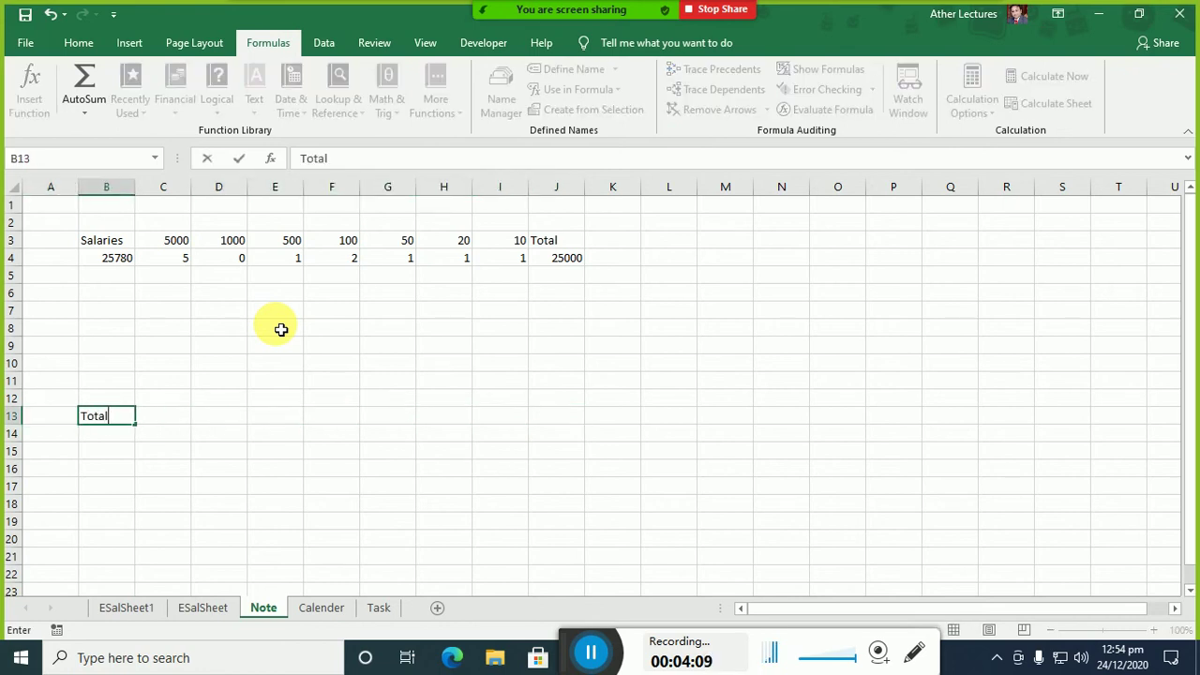
key(Tab)
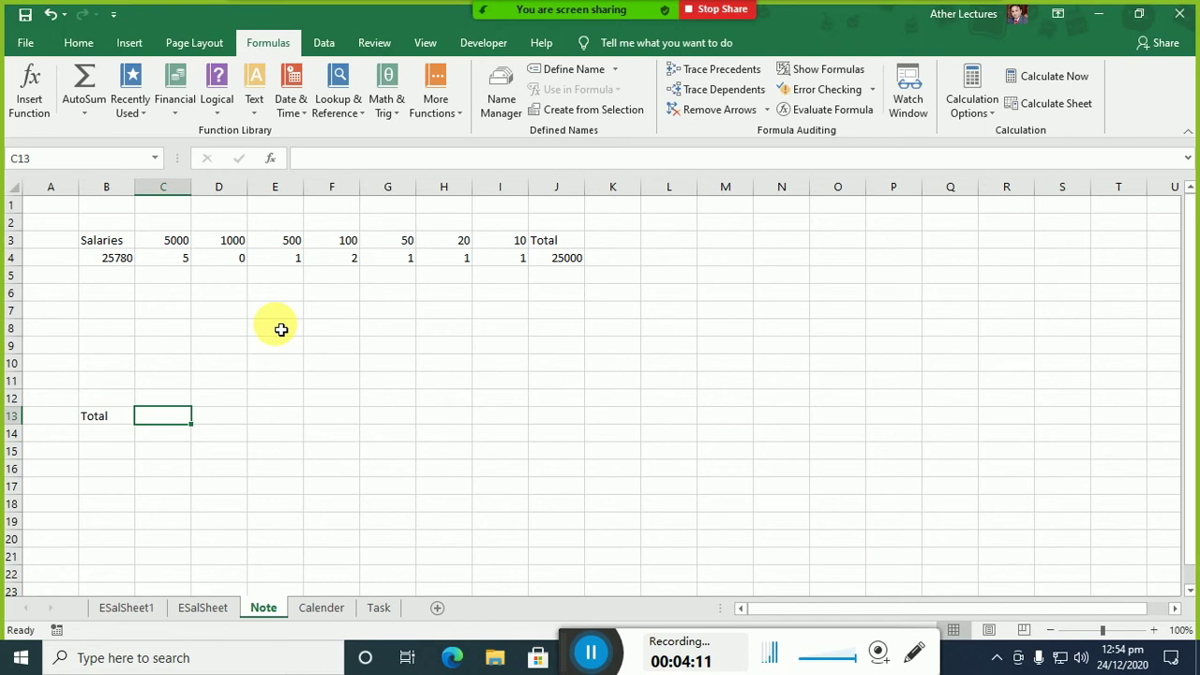
- Sum the Total column with AutoSum in cell J13 and select the whole denomination table B3:J13
key(Right)
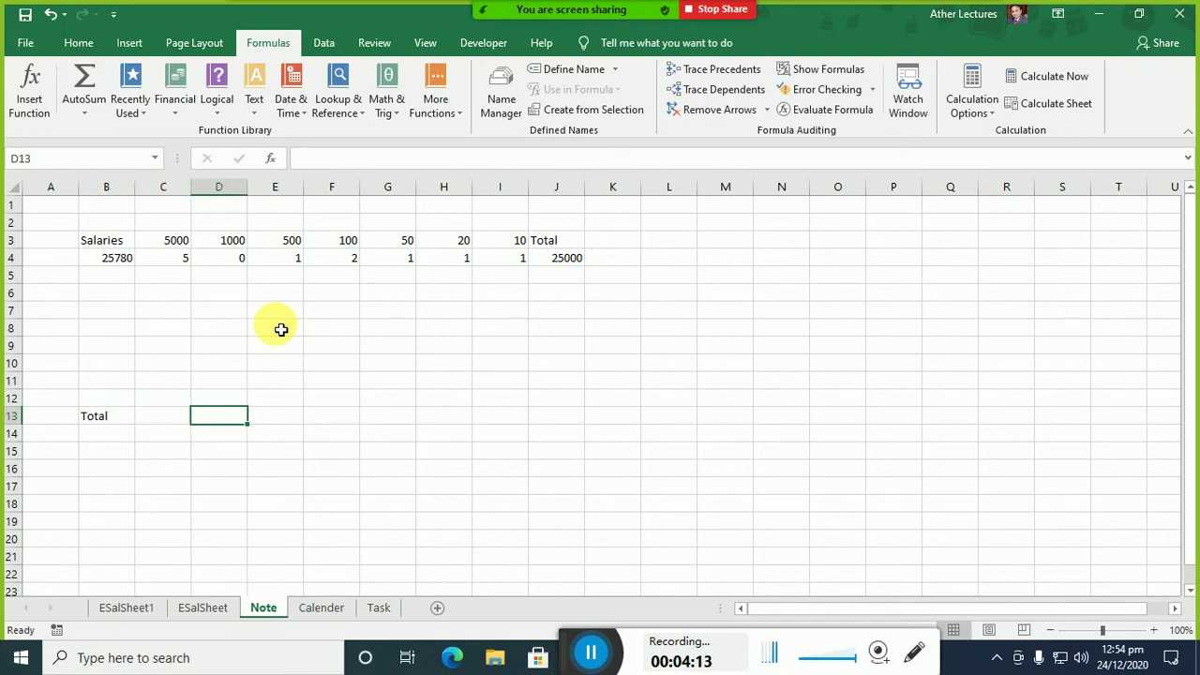
key(Right)
key(Right)
key(Right)
key(Right)
key(Right)
key(Right)
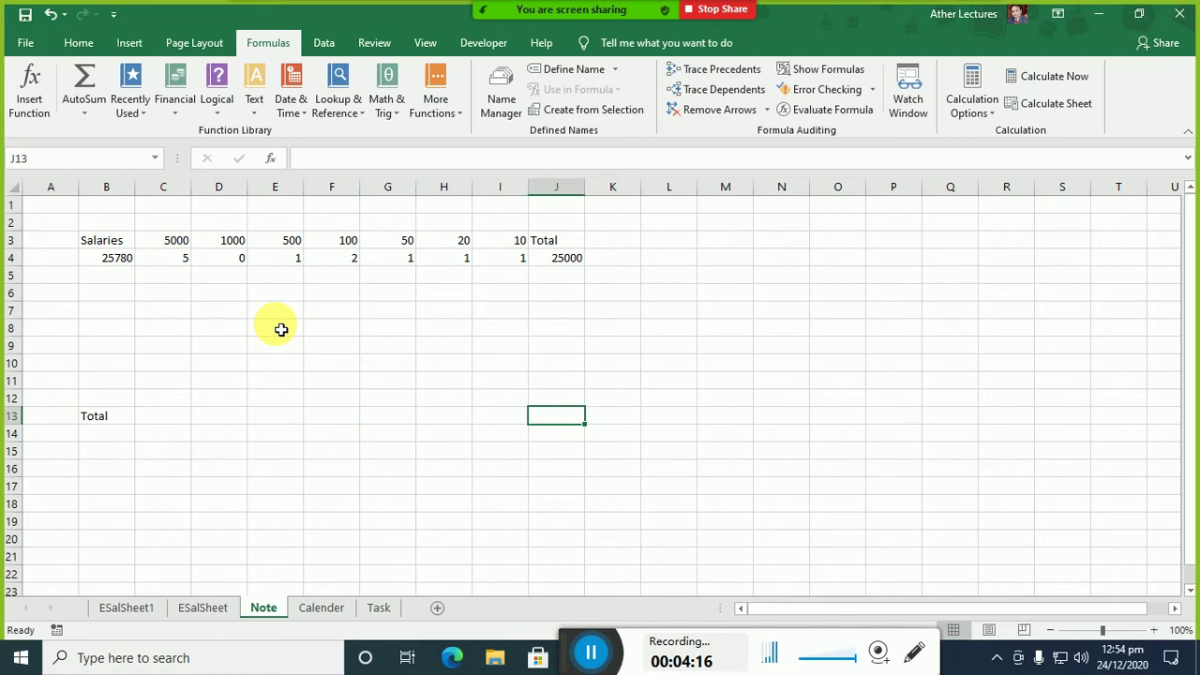
key(alt+equal)
key(Return)
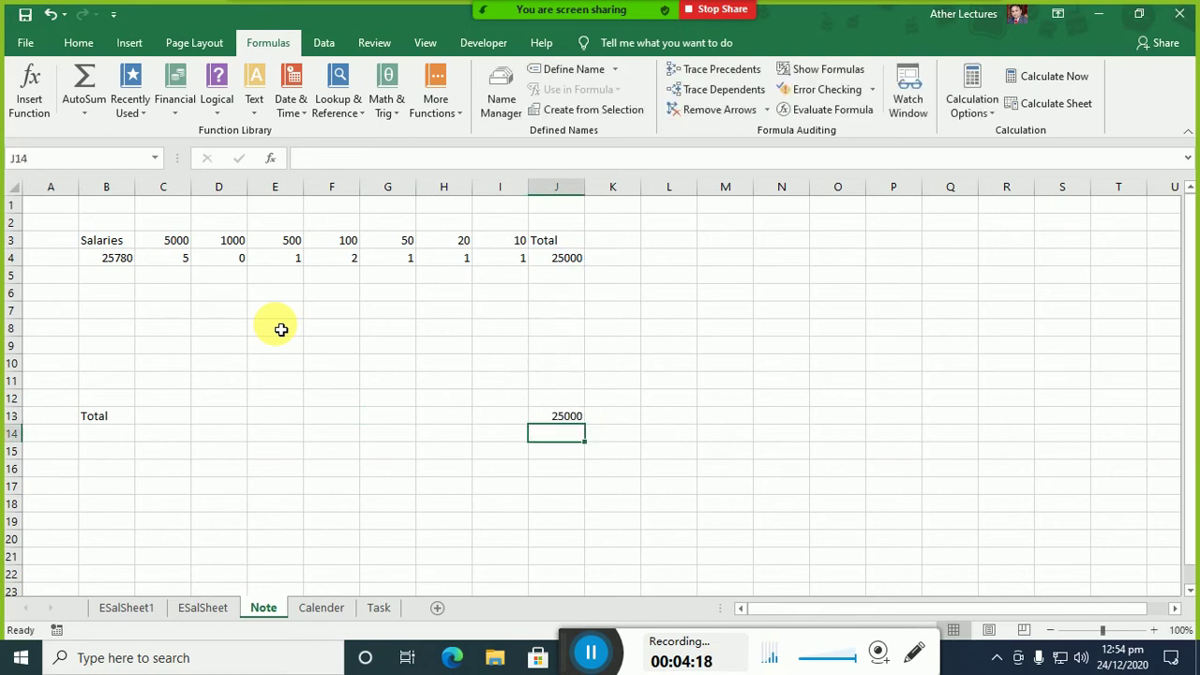
click(120, 243)
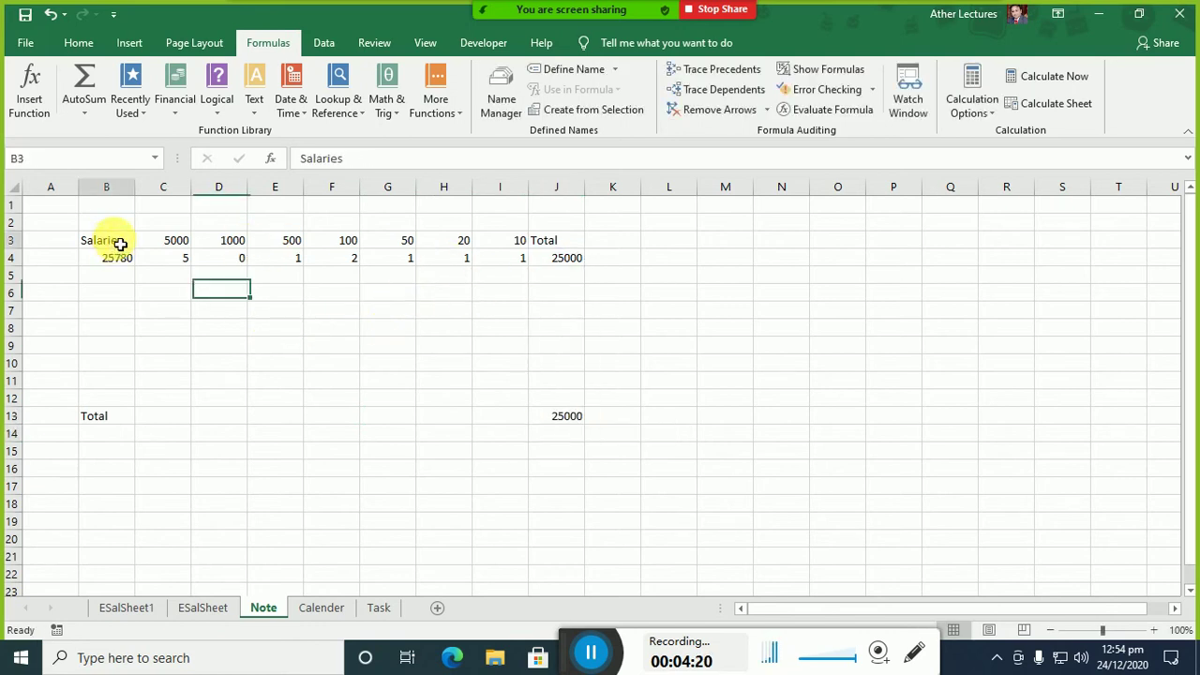
mouse_move(120, 243)
mouse_down()
mouse_move(346, 357)
mouse_move(528, 399)
mouse_move(557, 424)
mouse_up()
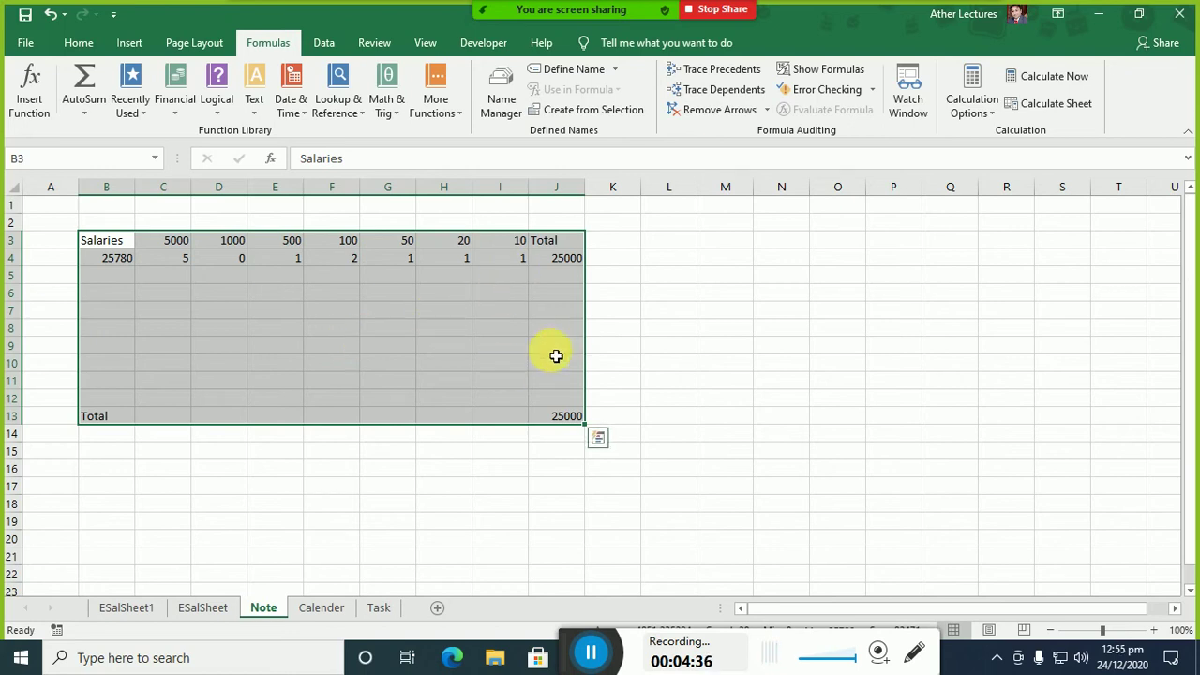
- Add a new worksheet directly after ESalSheet and name it "jaszz cash balance sheet"
click(220, 612)
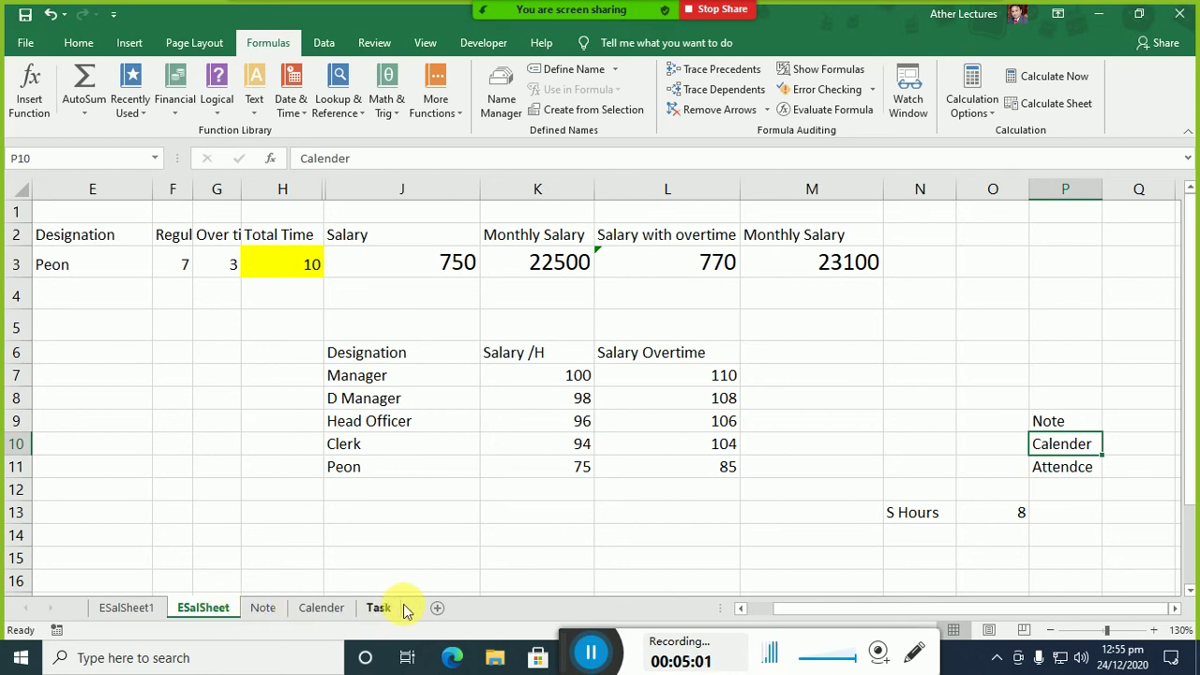
click(434, 609)
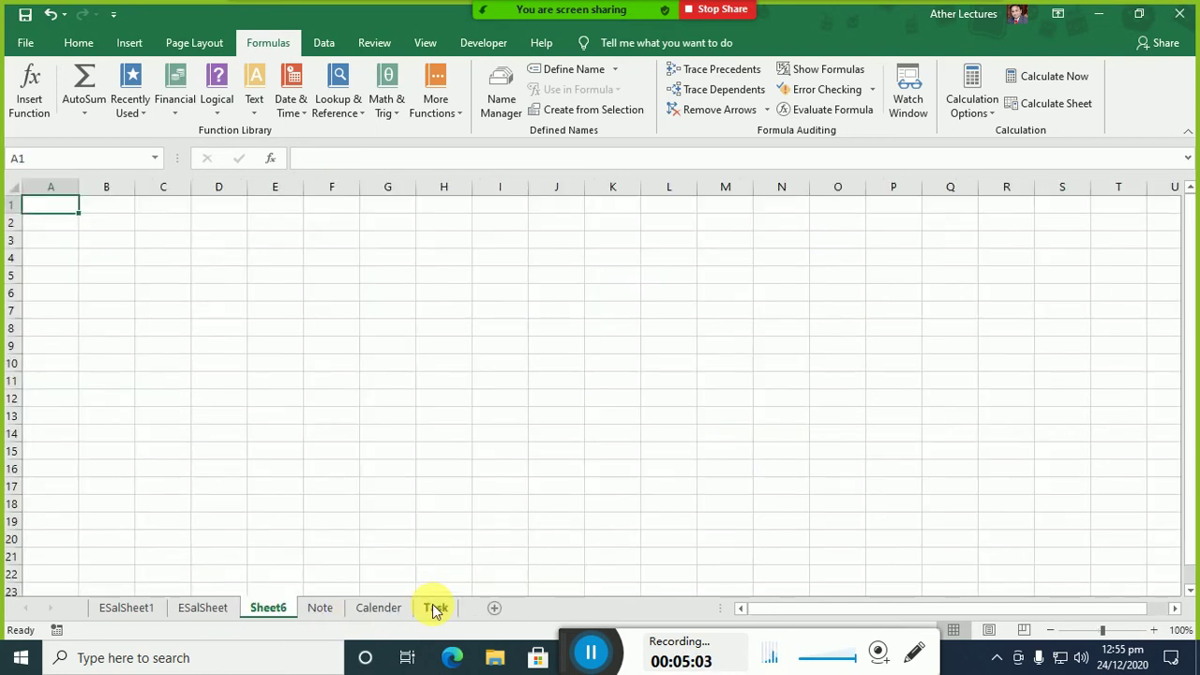
double_click(268, 607)
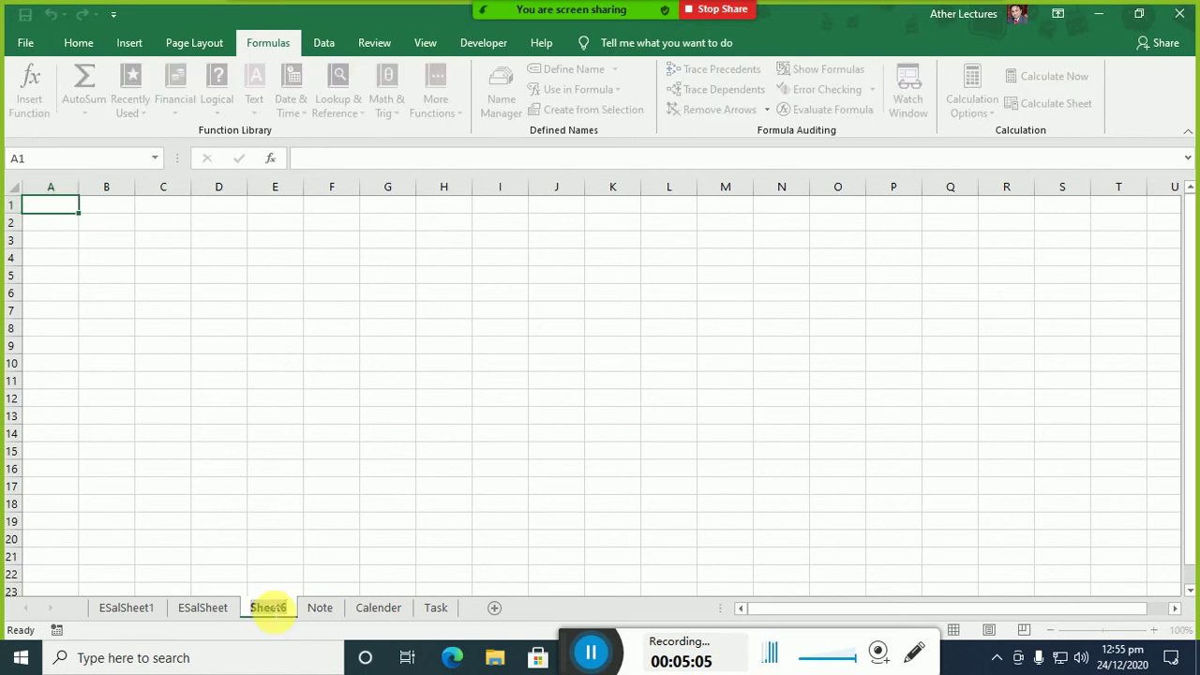
text(jazz ca)
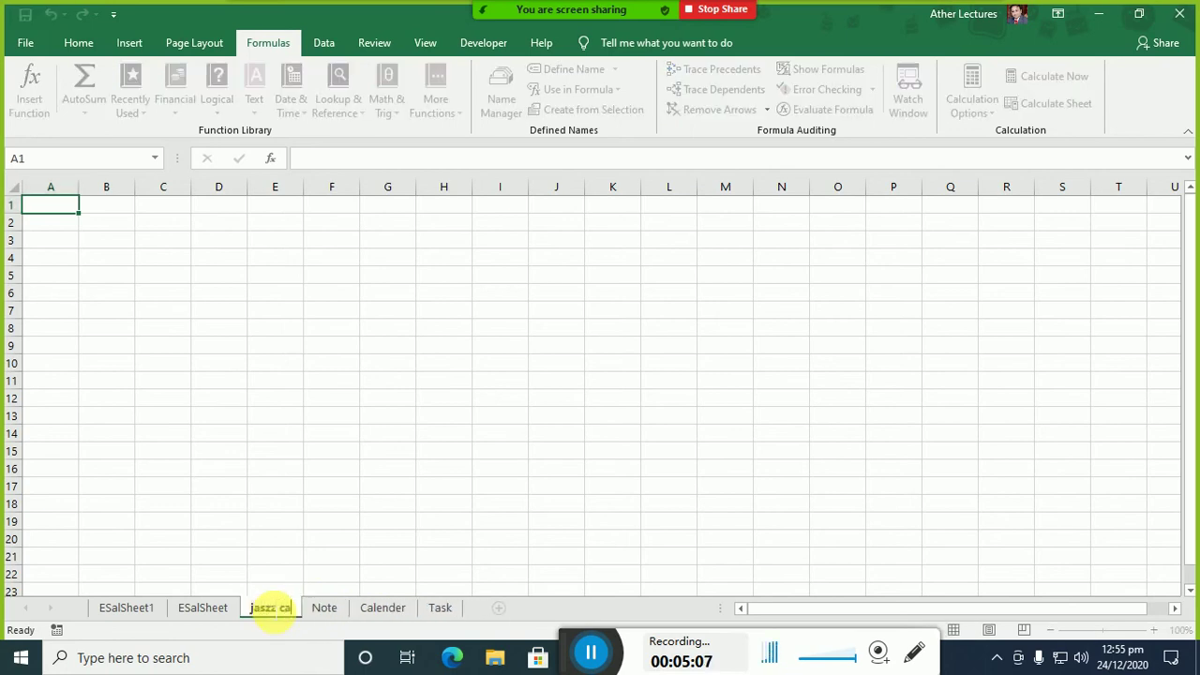
text(sh balan)
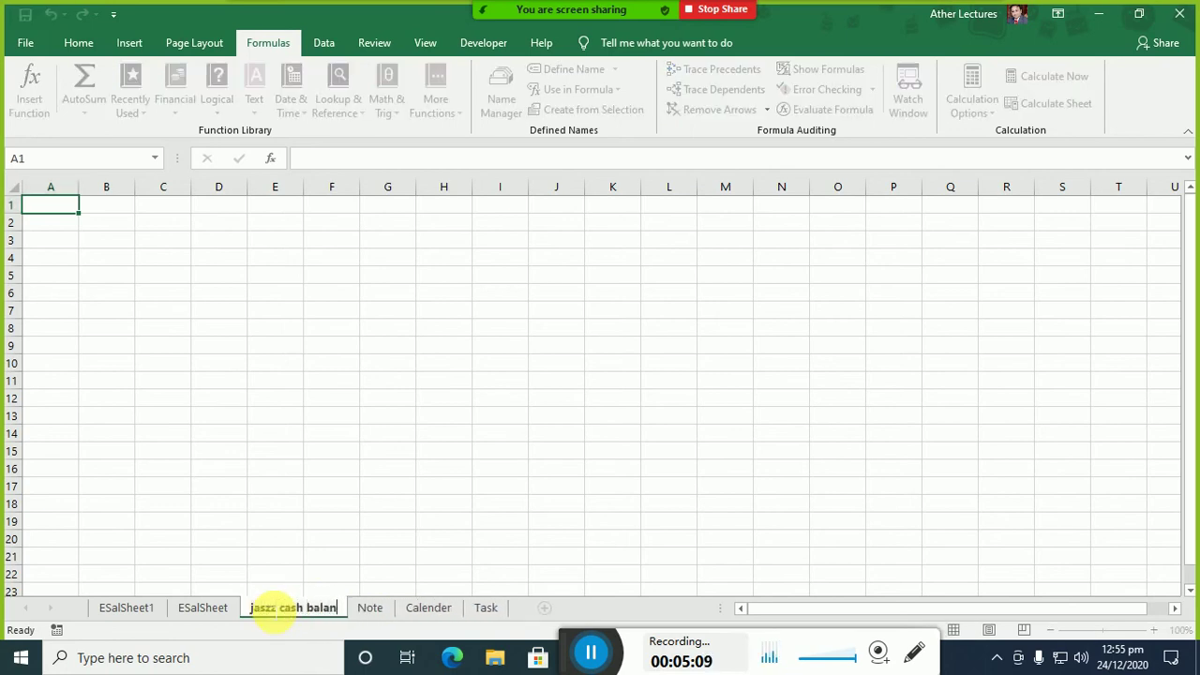
text(ce sheet)
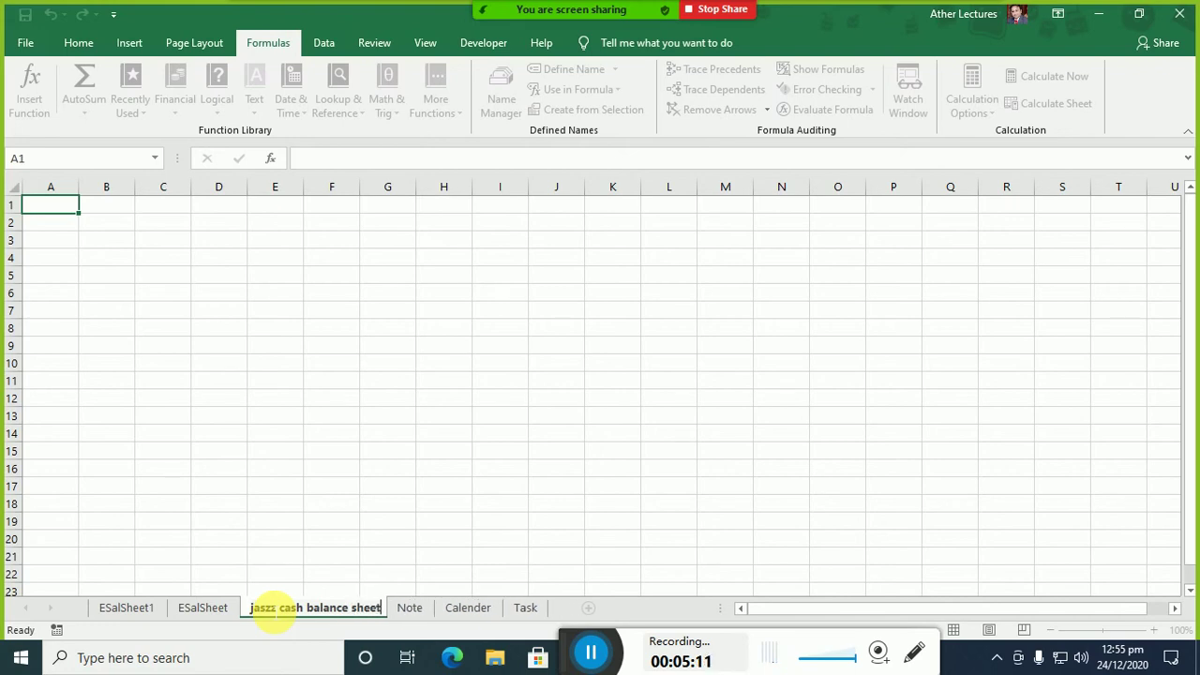
key(Return)
- Add another worksheet directly after ESalSheet and name it "Attender Syste"
click(196, 607)
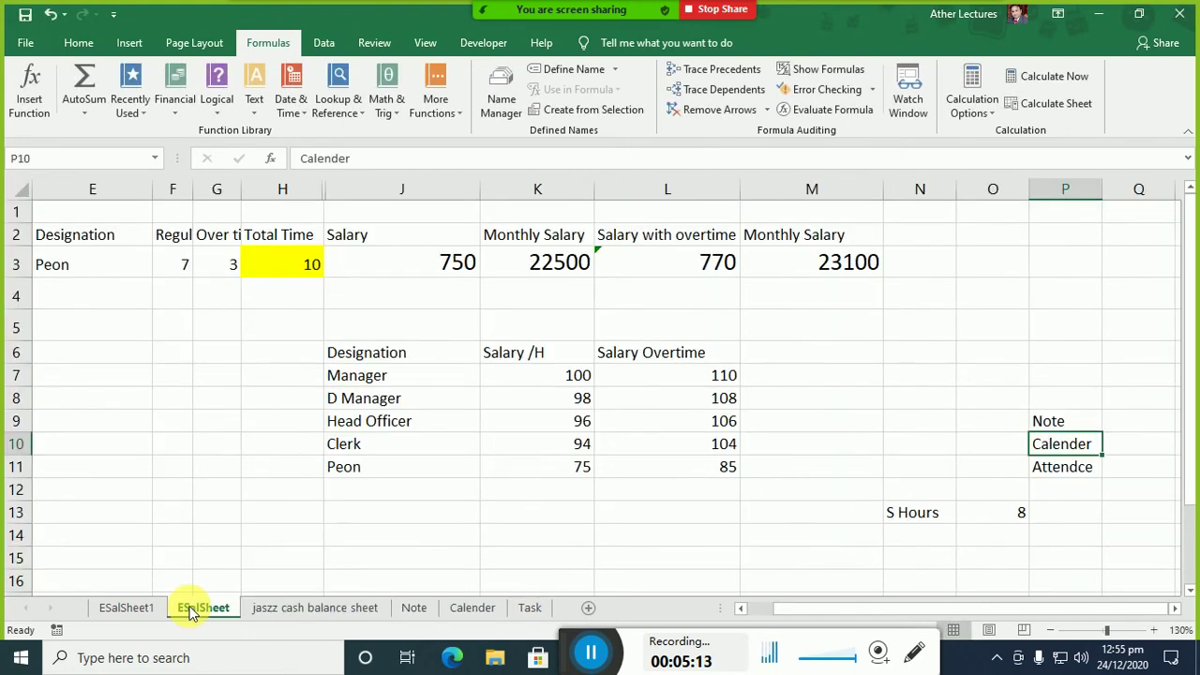
click(588, 608)
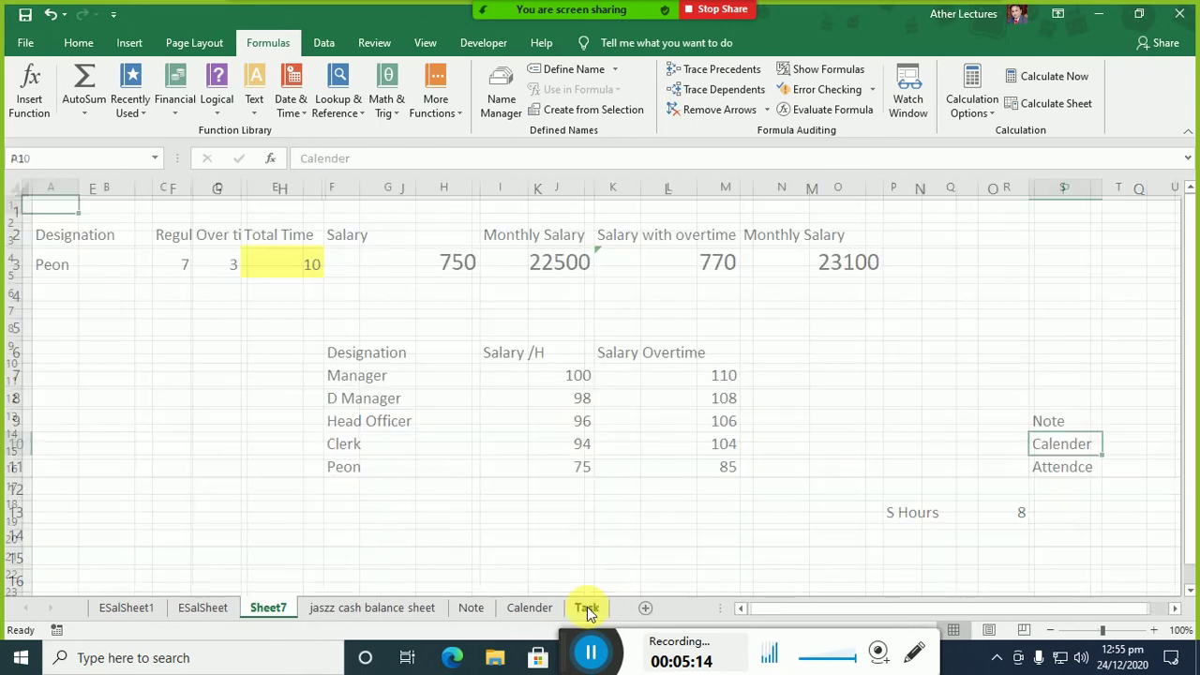
double_click(268, 607)
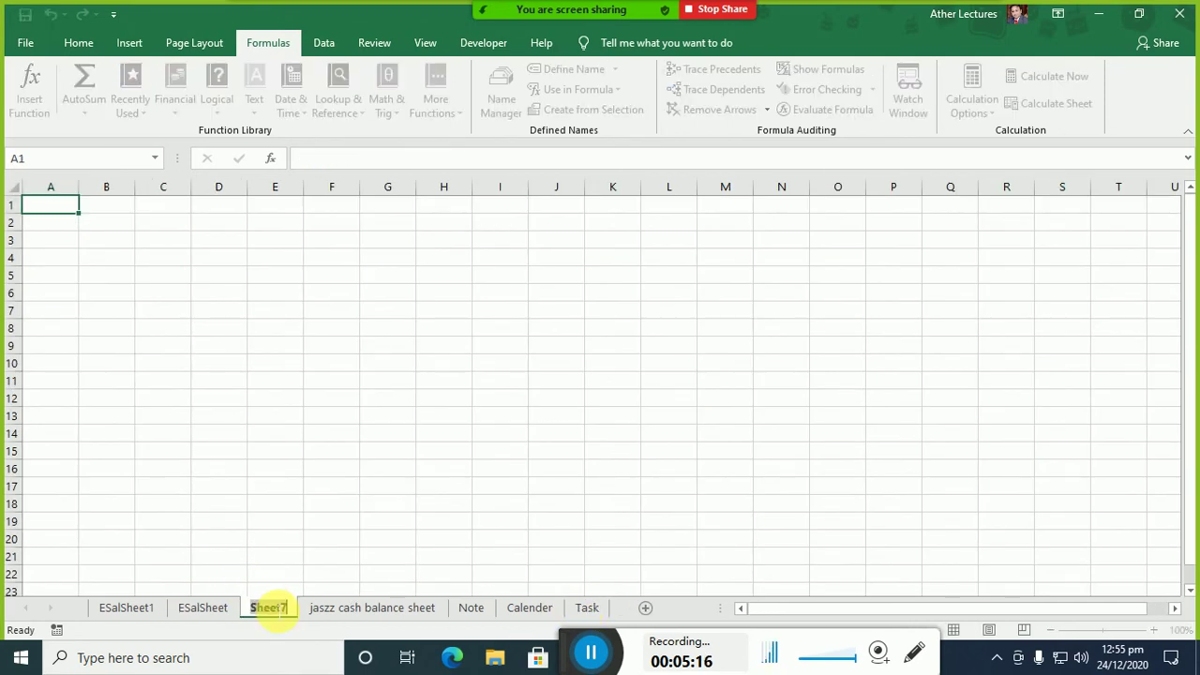
text(Attender)
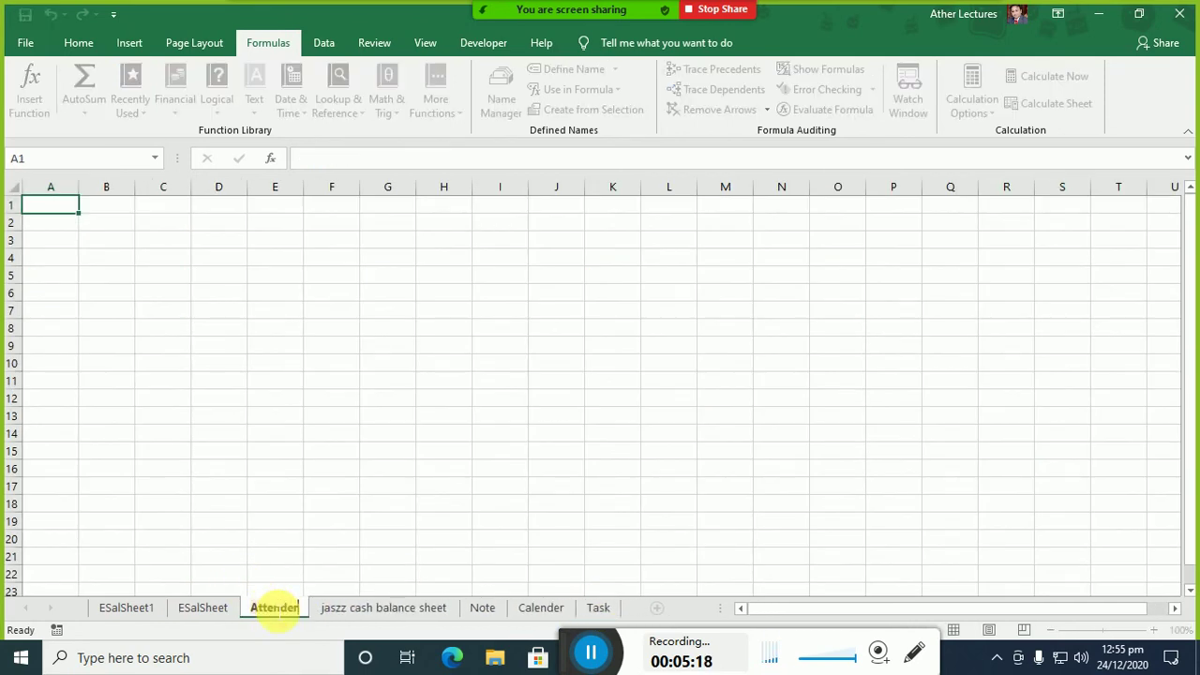
text( Syste)
key(Return)
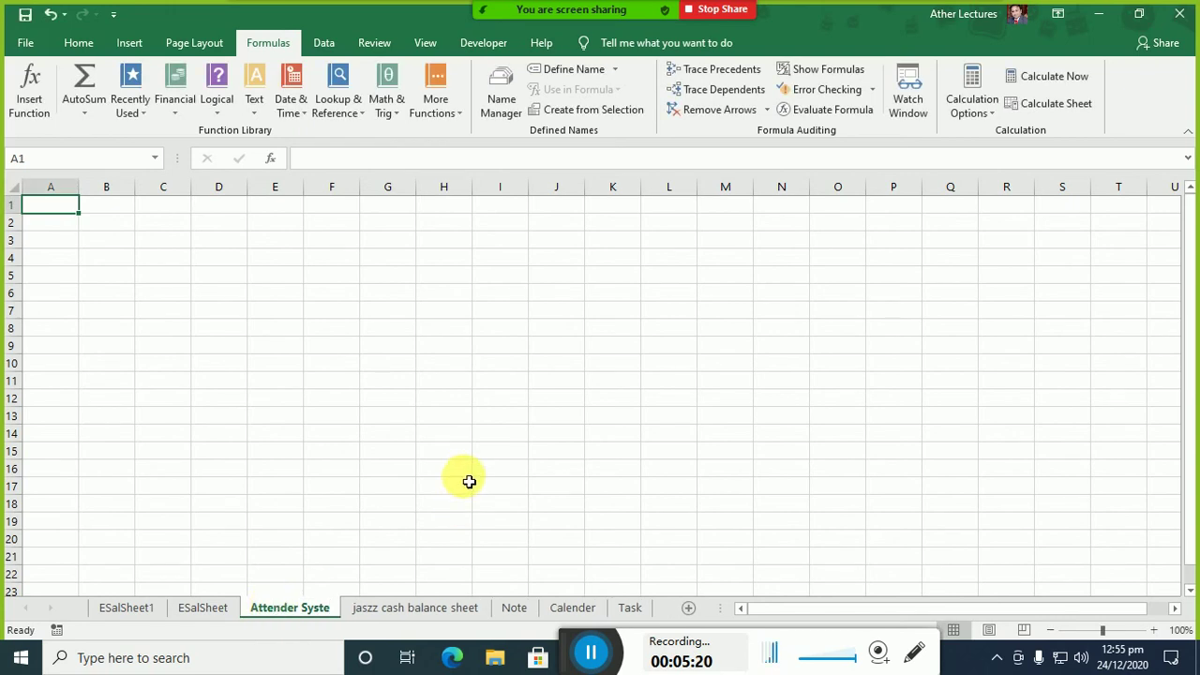
- List the attendance codes L, I, ML and A in cells Q2 to Q5 and select that range
click(937, 231)
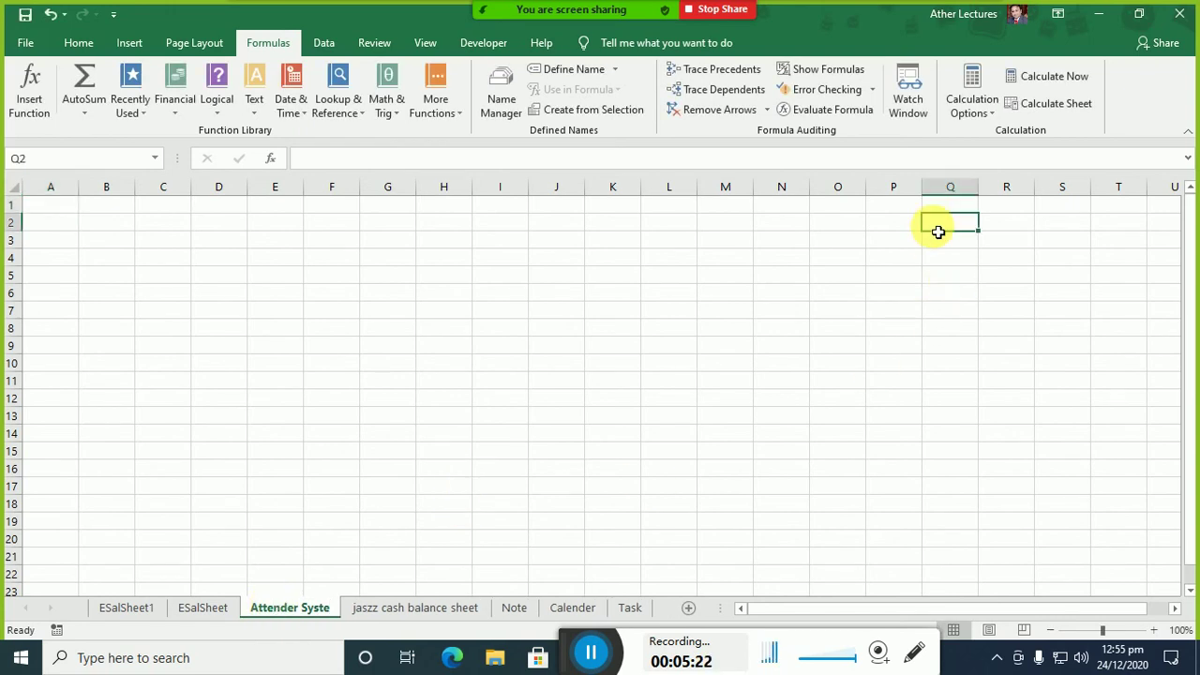
text(L)
key(Return)
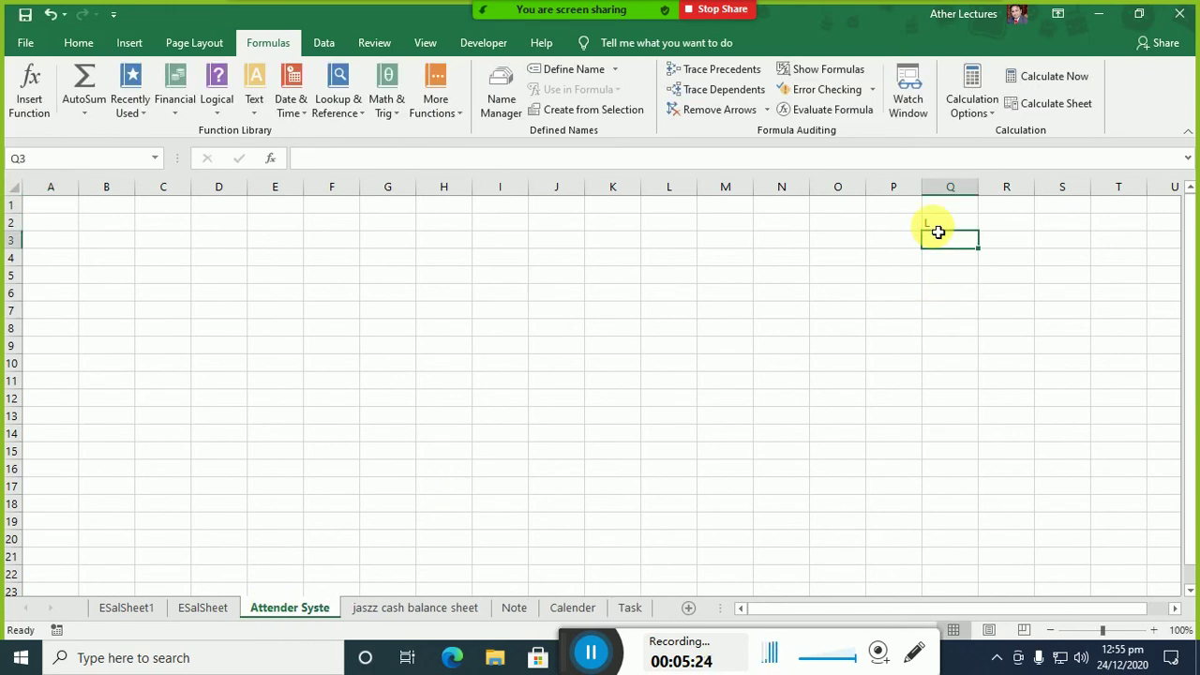
text(I)
key(Return)
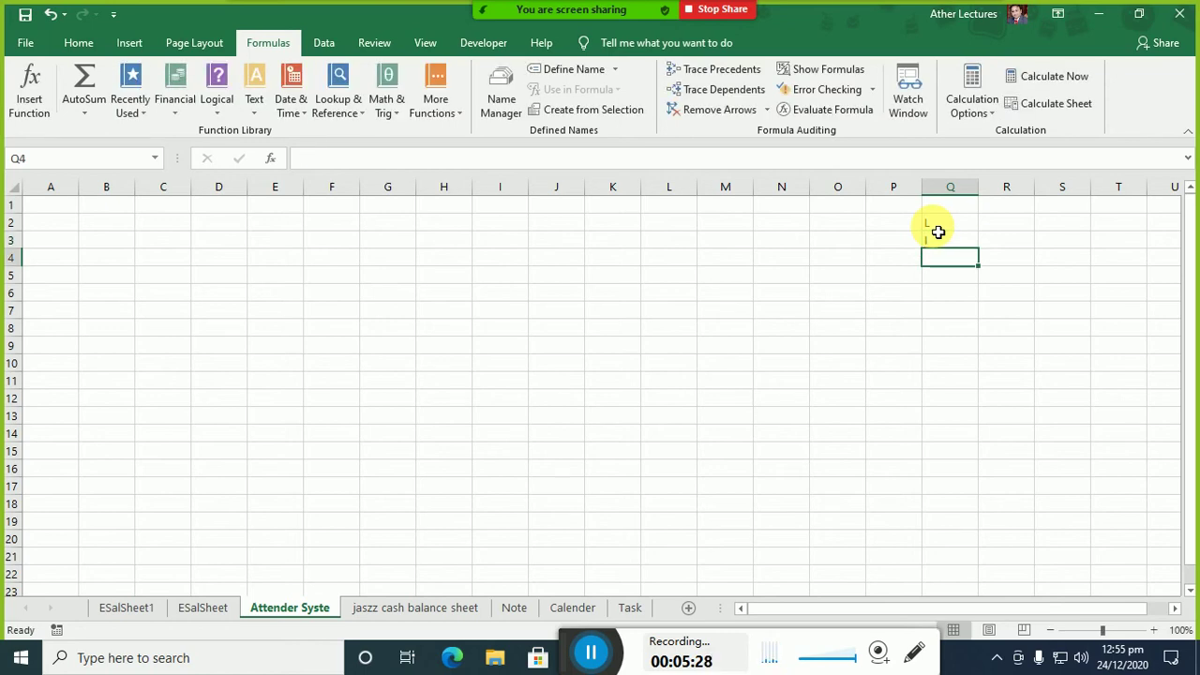
text(ML)
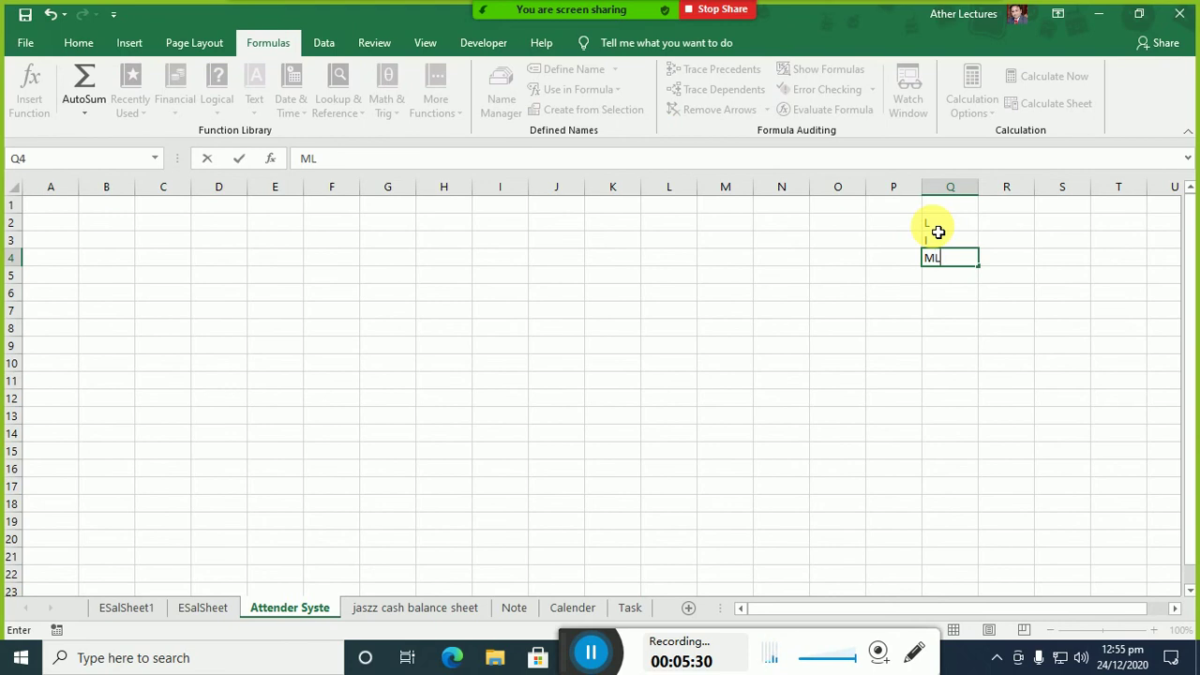
key(Return)
text(A)
key(Return)
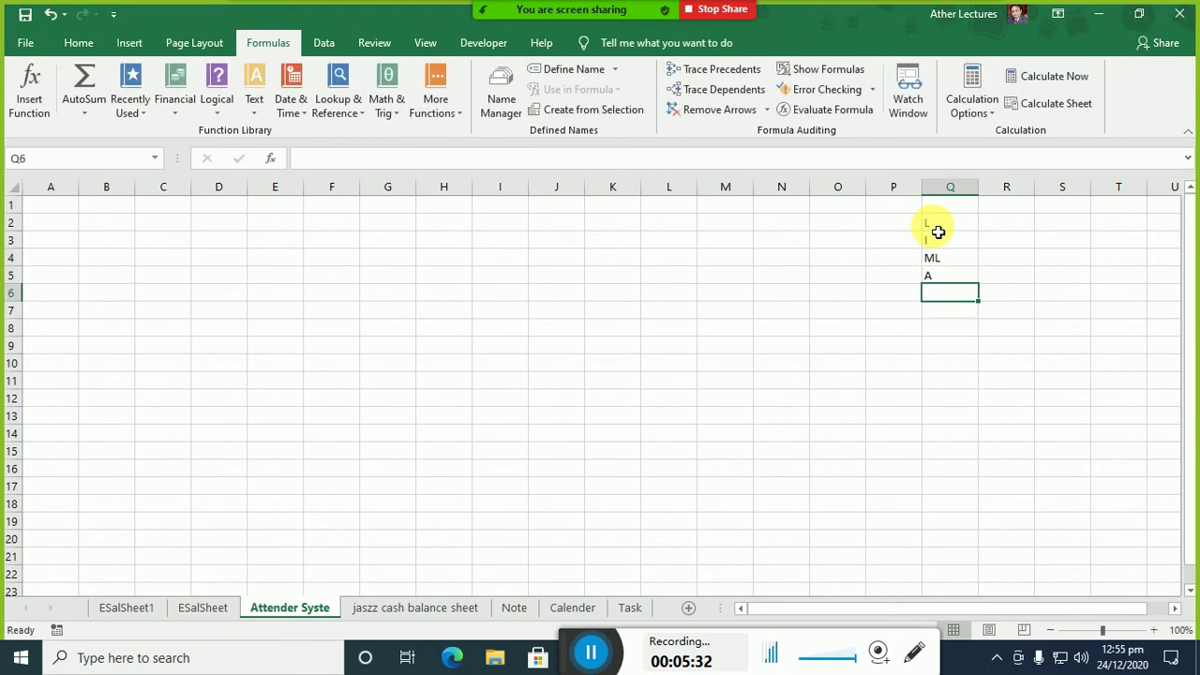
drag(948, 223, 954, 277)
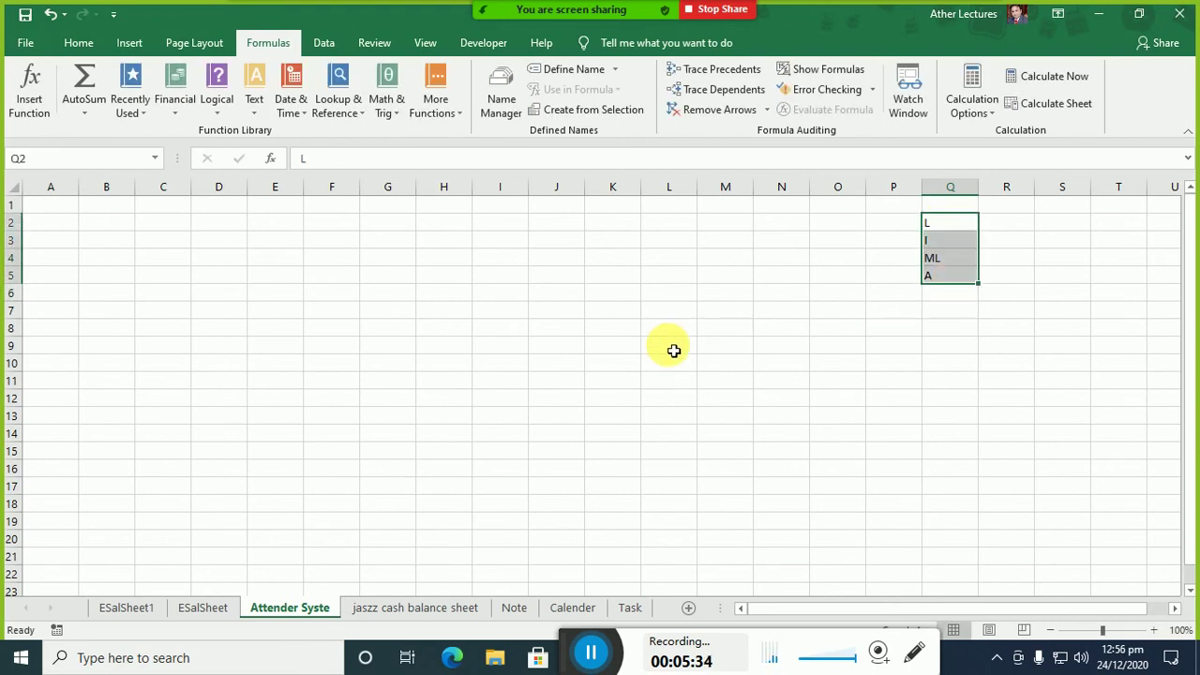
click(175, 247)
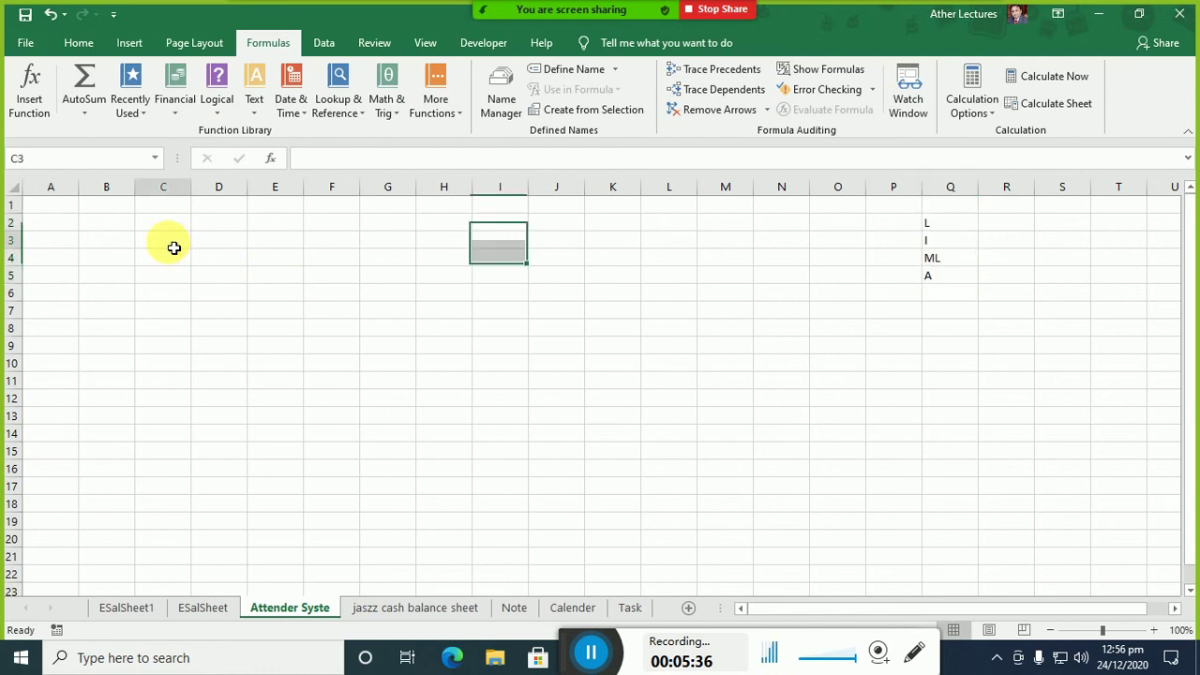
click(112, 315)
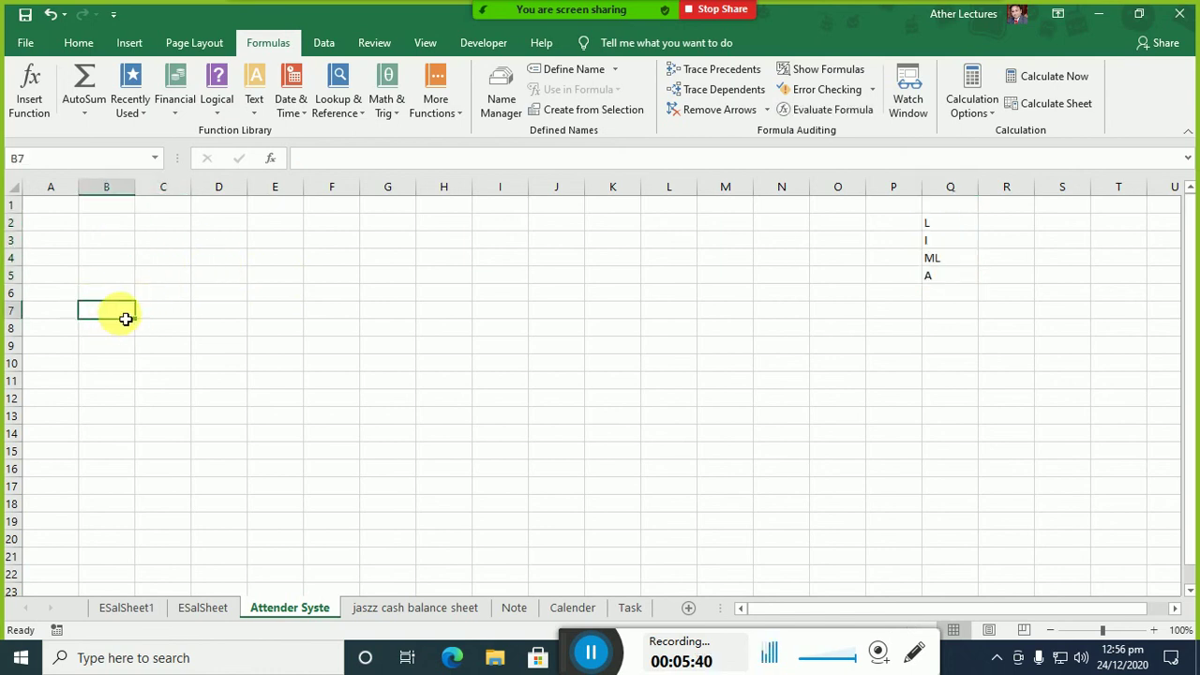
key(Right)
key(Right)
key(Right)
key(Right)
key(Right)
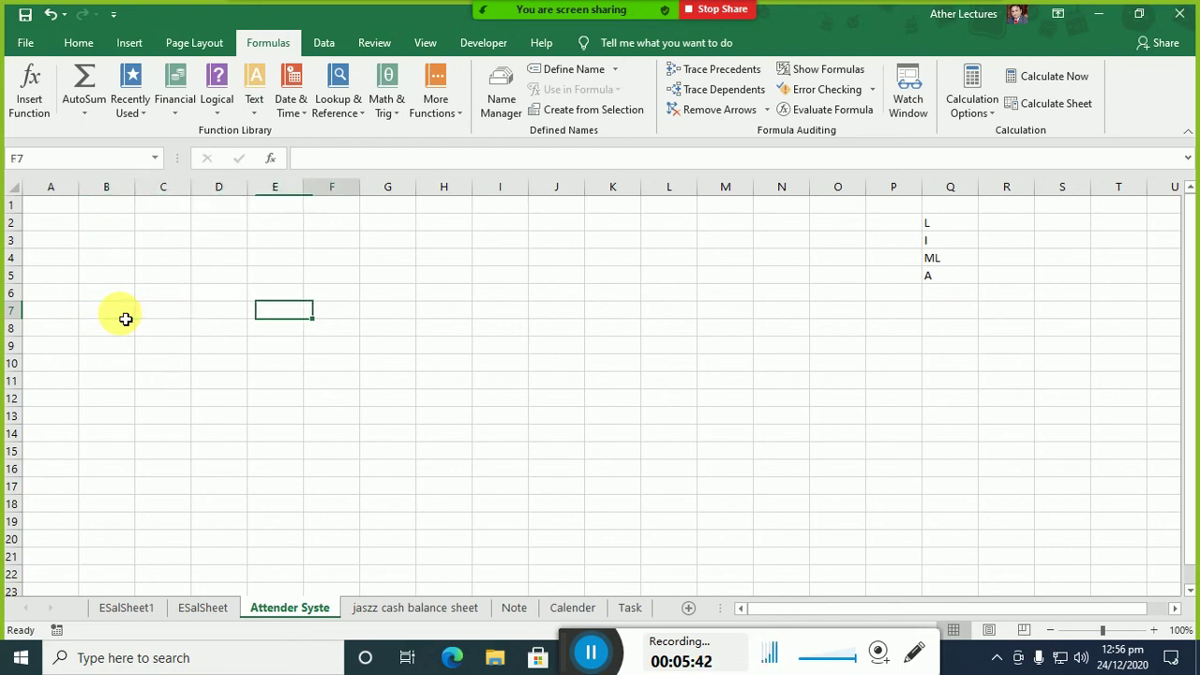
key(Left)
key(Left)
key(Left)
key(Left)
key(Left)
key(Left)
click(125, 320)
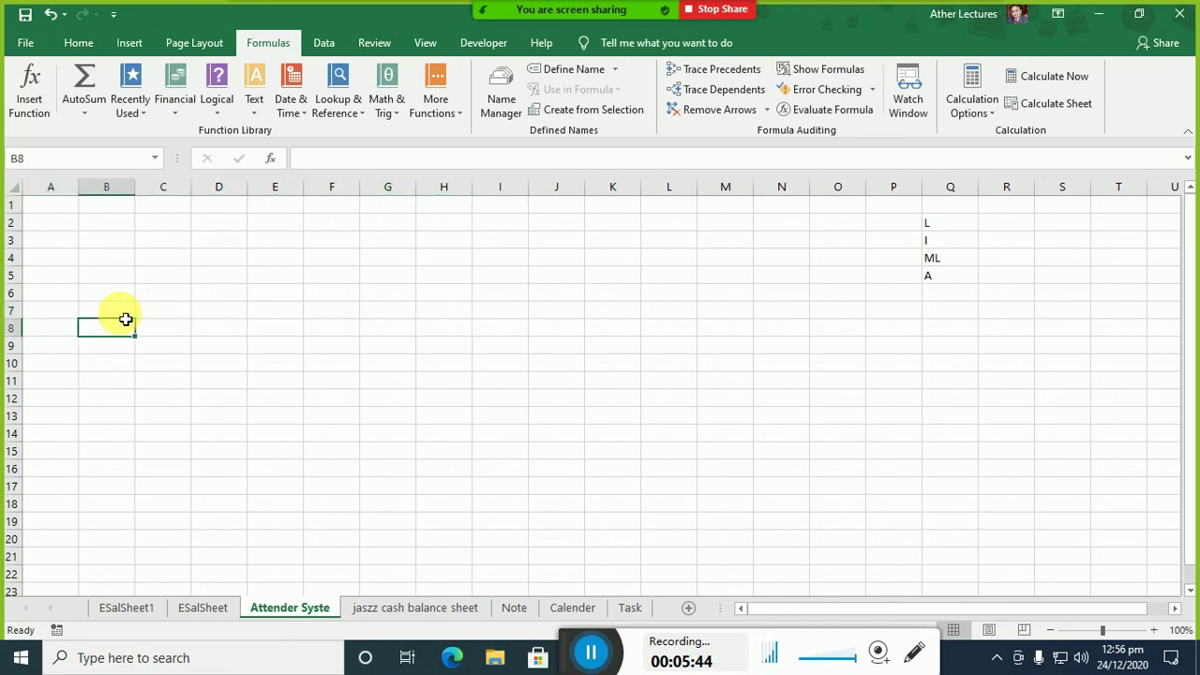
- Enter the heading "Total Days" in cell O7 of the attendance sheet
key(Up)
key(Right)
key(Down)
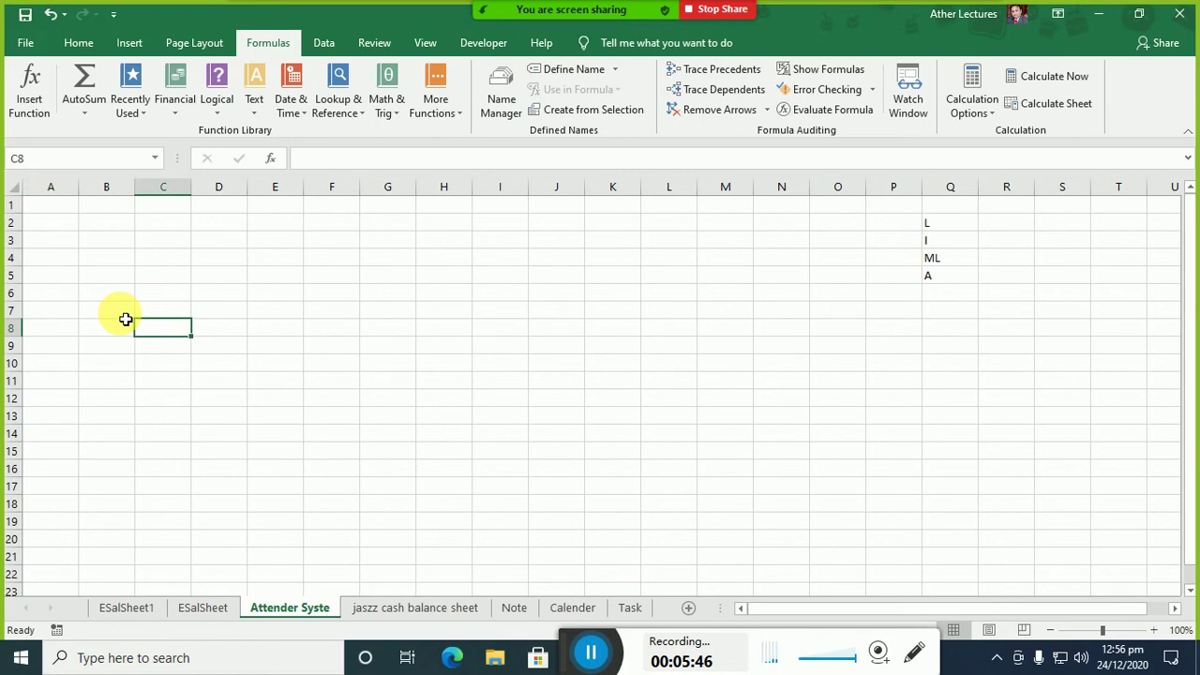
key(Up)
key(shift+Right)
key(Right)
key(Right)
key(Right)
key(Right)
key(Right)
key(Right)
key(Right)
key(Right)
key(Right)
key(Right)
key(Right)
key(Right)
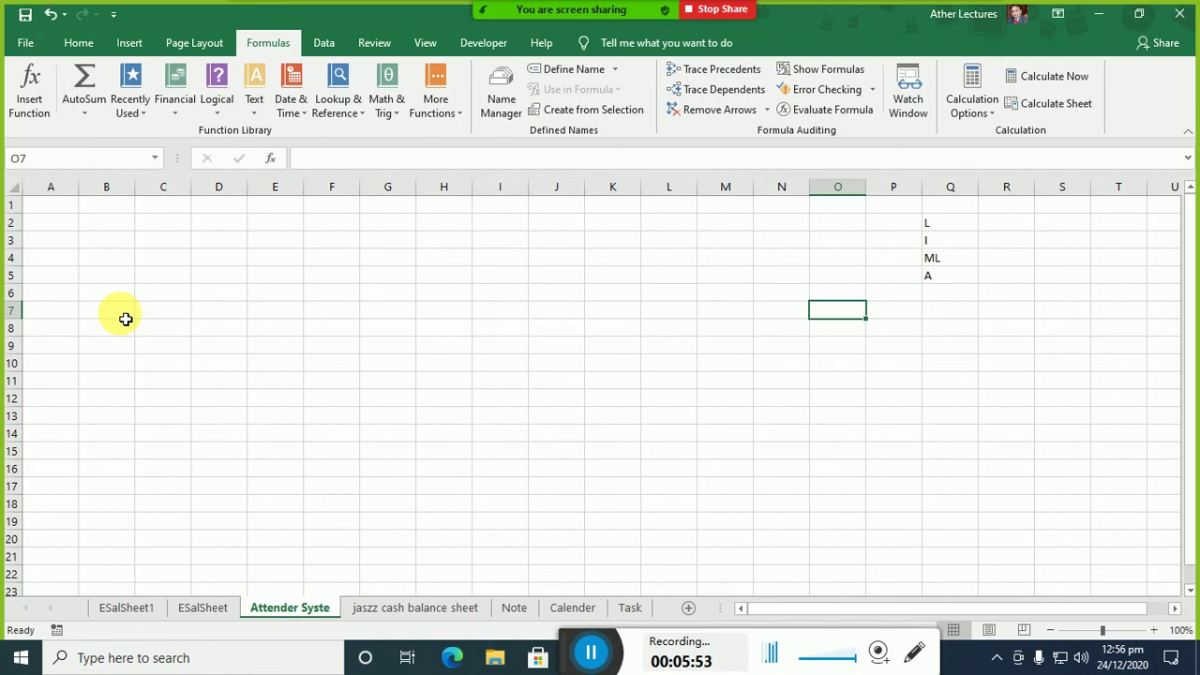
text(Tota)
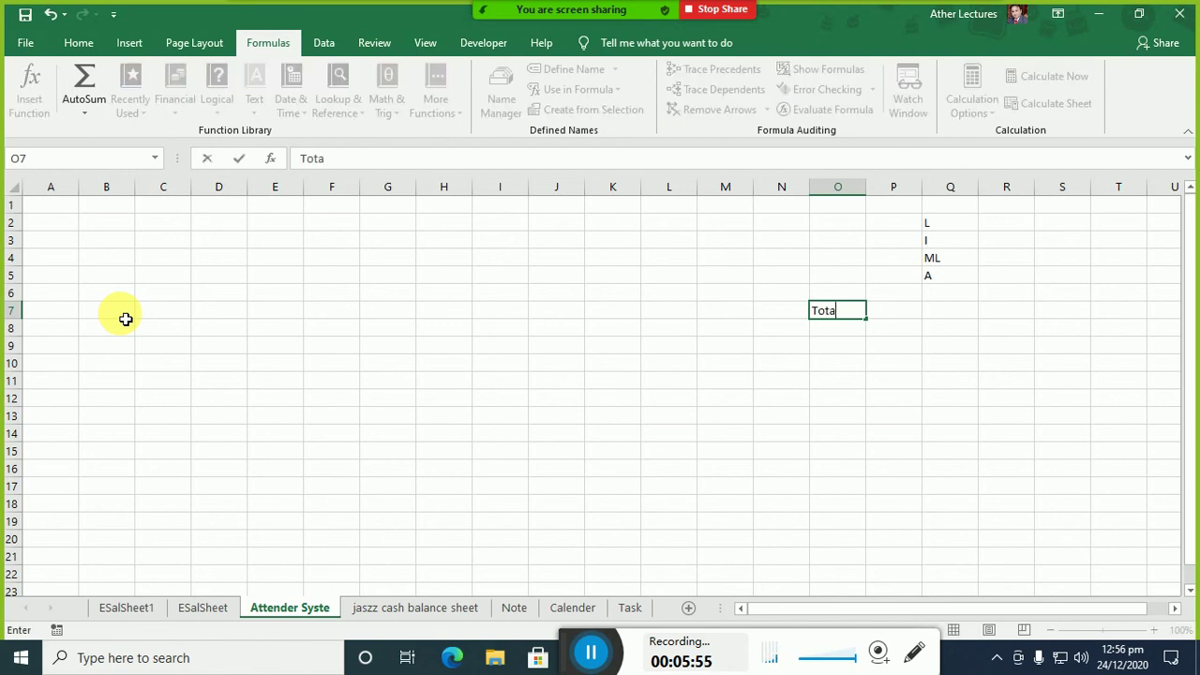
text(l Days)
key(Return)
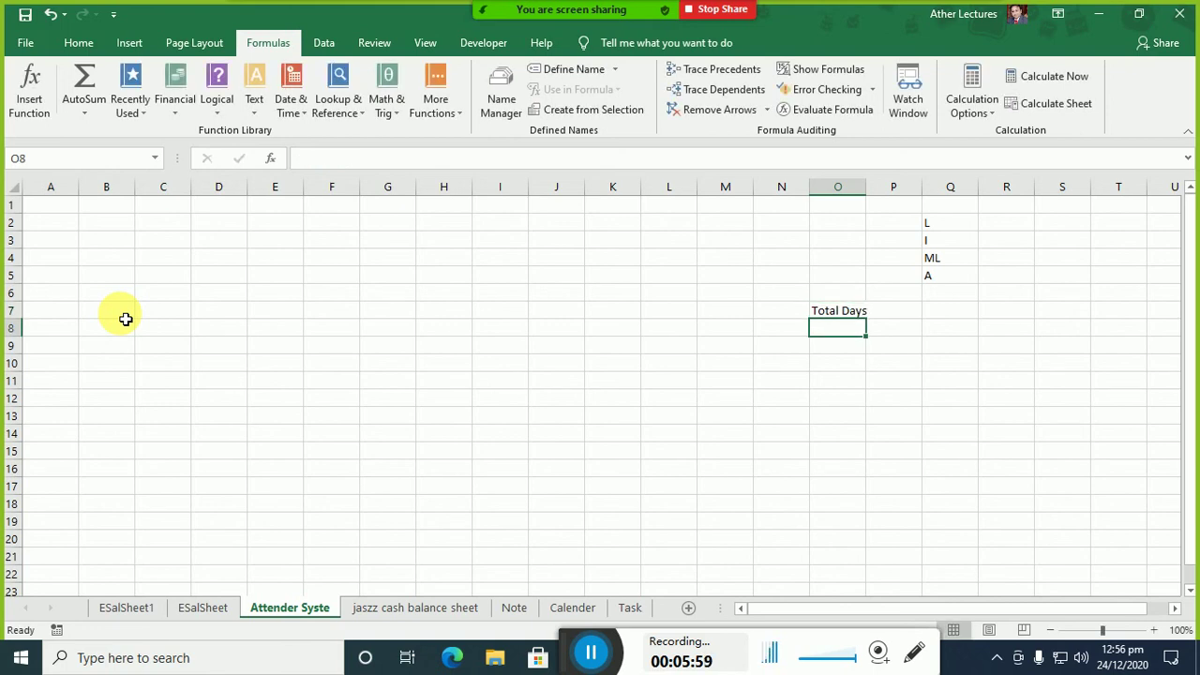
- Add the leave headings "C L" in cell P7 and "Ill" in cell Q7
key(Right)
key(Up)
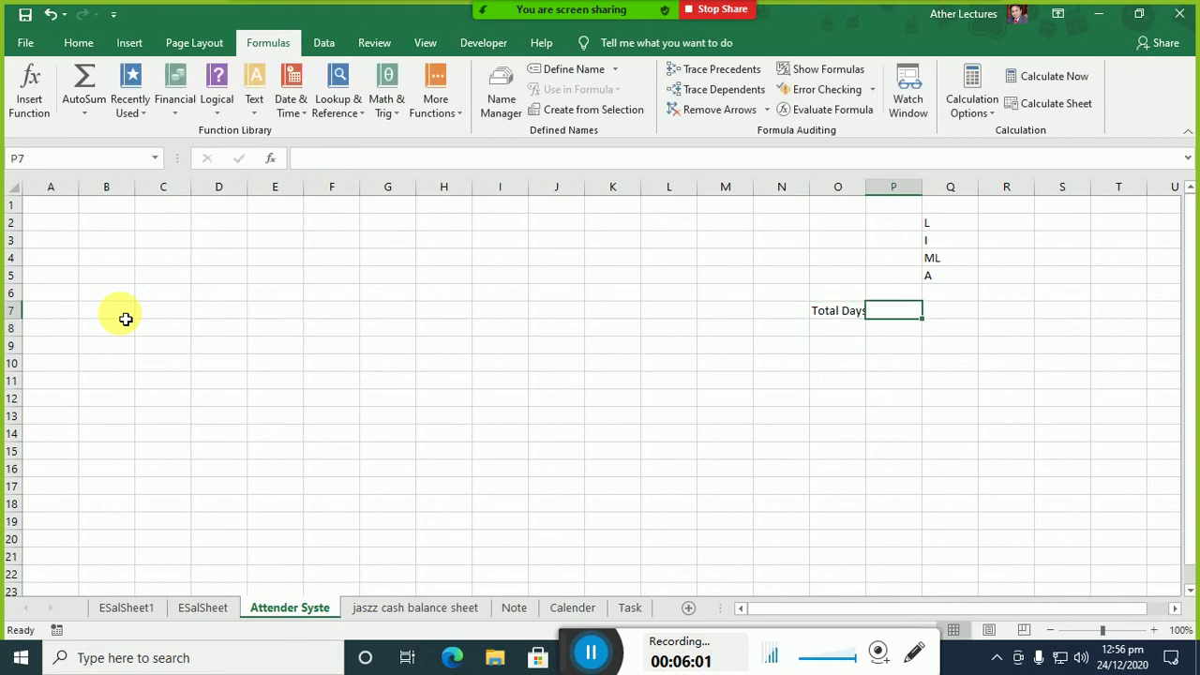
text(Le)
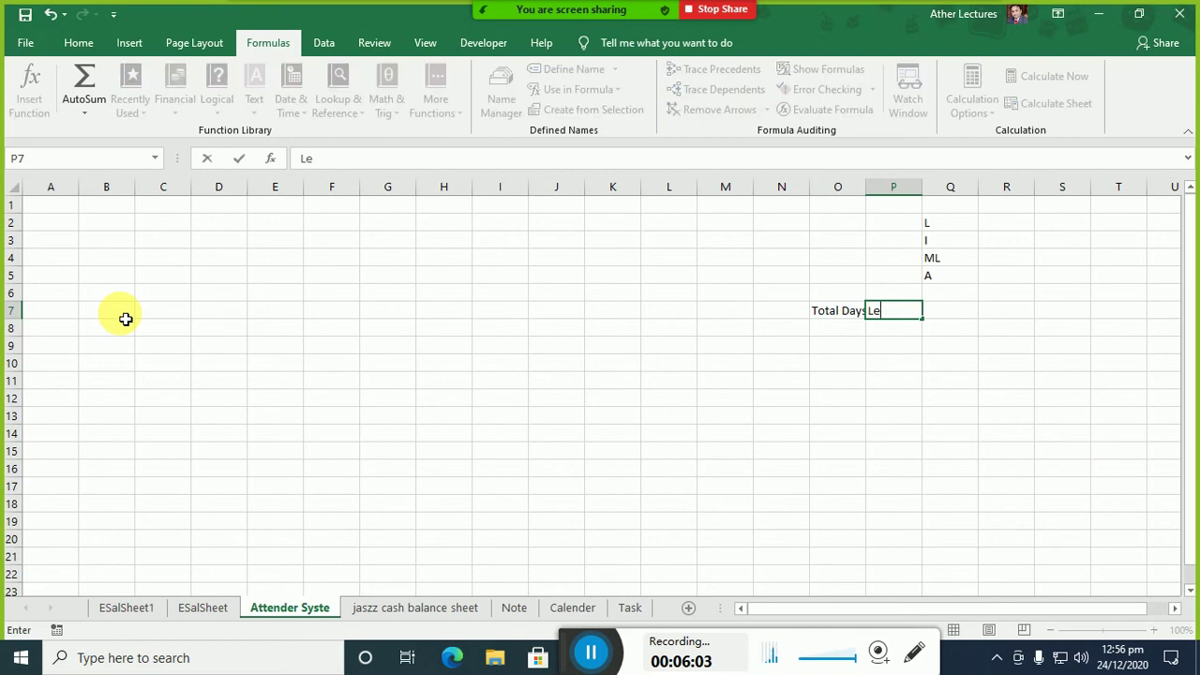
key(BackSpace)
key(BackSpace)
text(C)
key(Right)
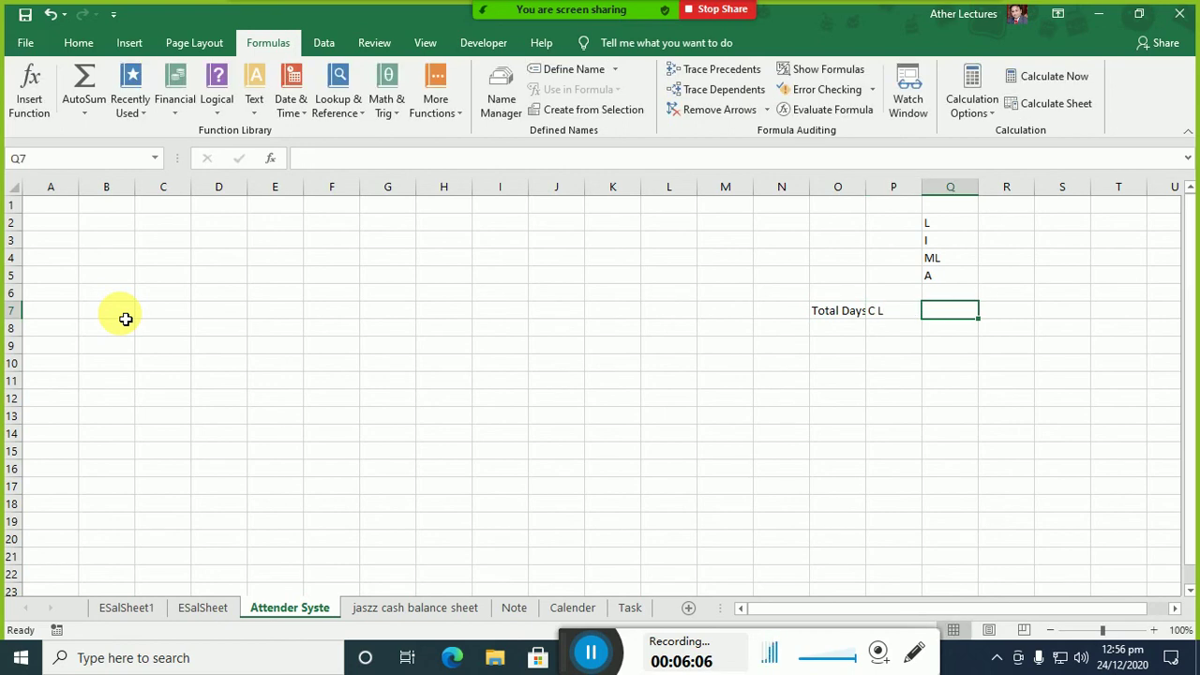
text(lll)
key(Right)
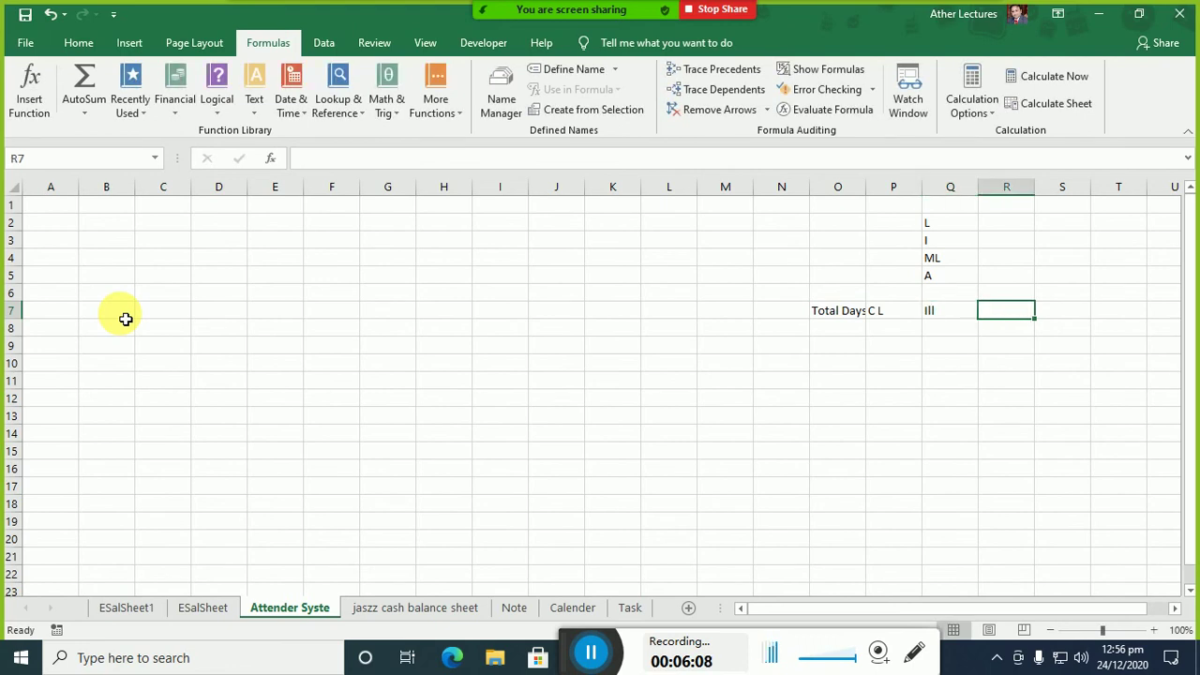
- Enter the heading "A" in cell R7, after the Ill heading
text(M)
key(BackSpace)
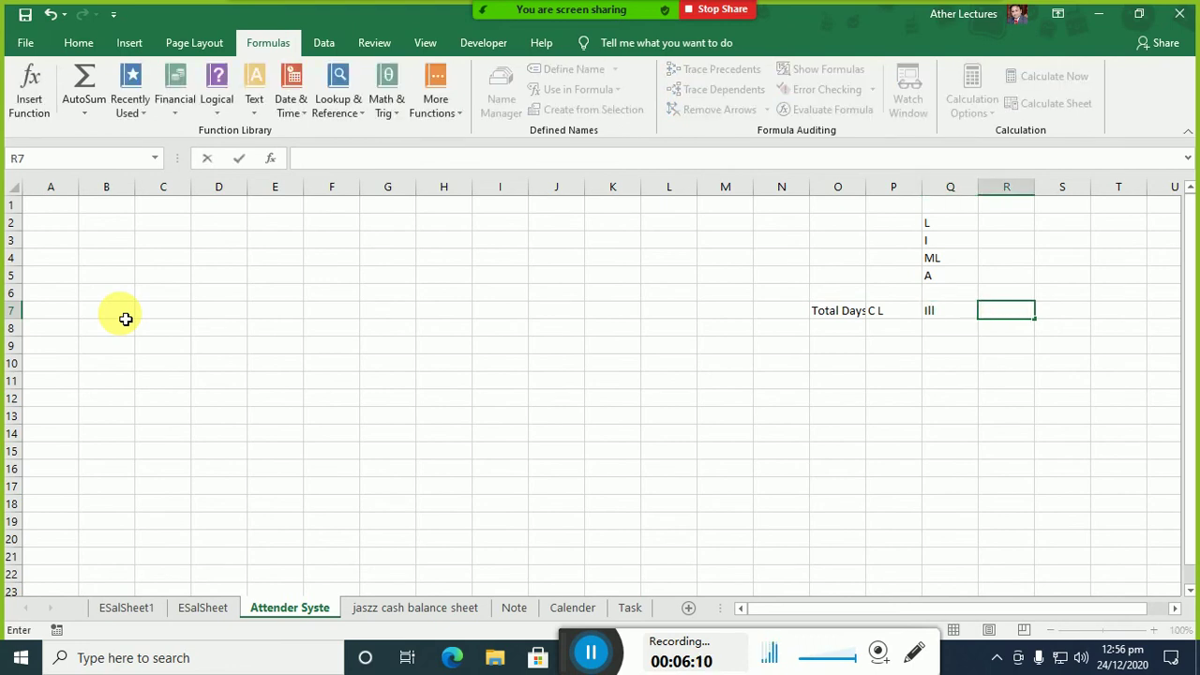
key(Left)
key(Right)
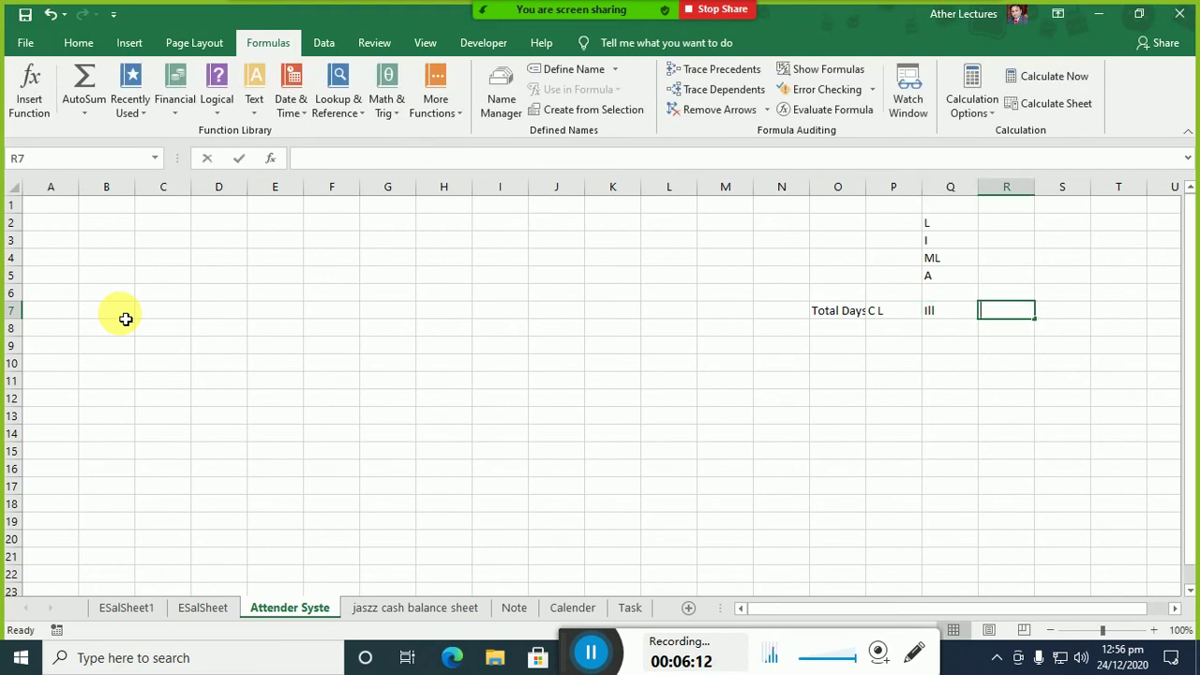
text(A)
key(Return)
key(Up)
key(Right)
key(Left)
key(Left)
key(Left)
key(Left)
key(Down)
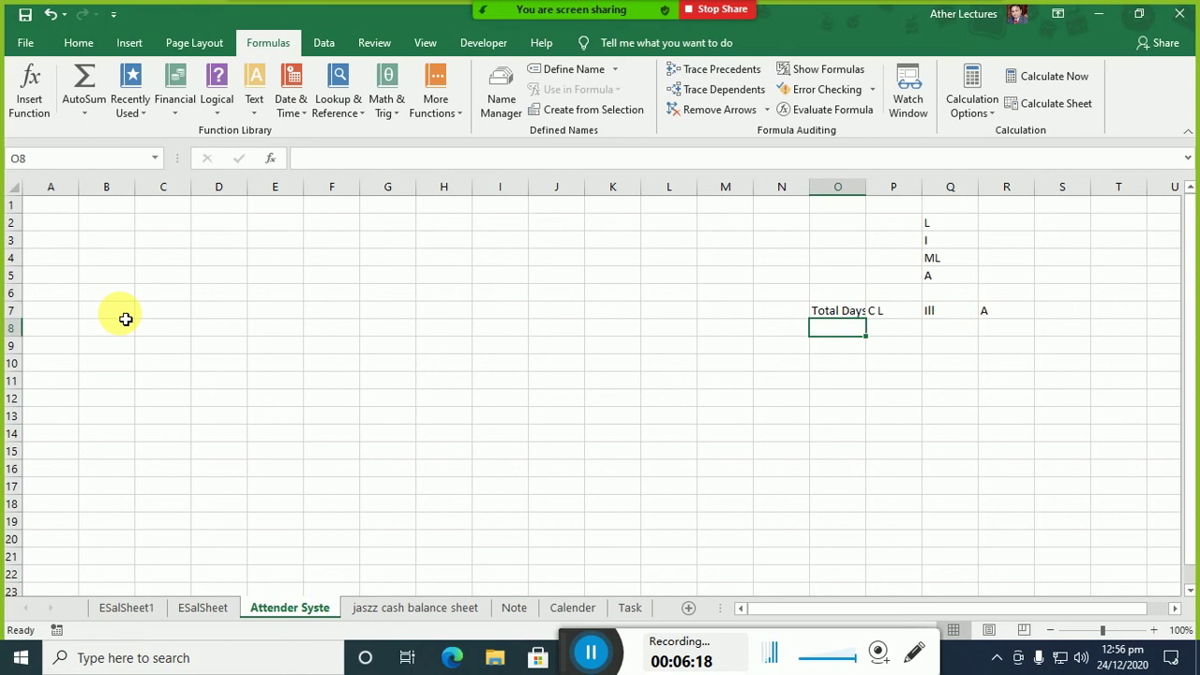
- Enter the heading "Present" in cell S7, after the A heading
key(Right)
key(Up)
key(Right)
key(Right)
key(Right)
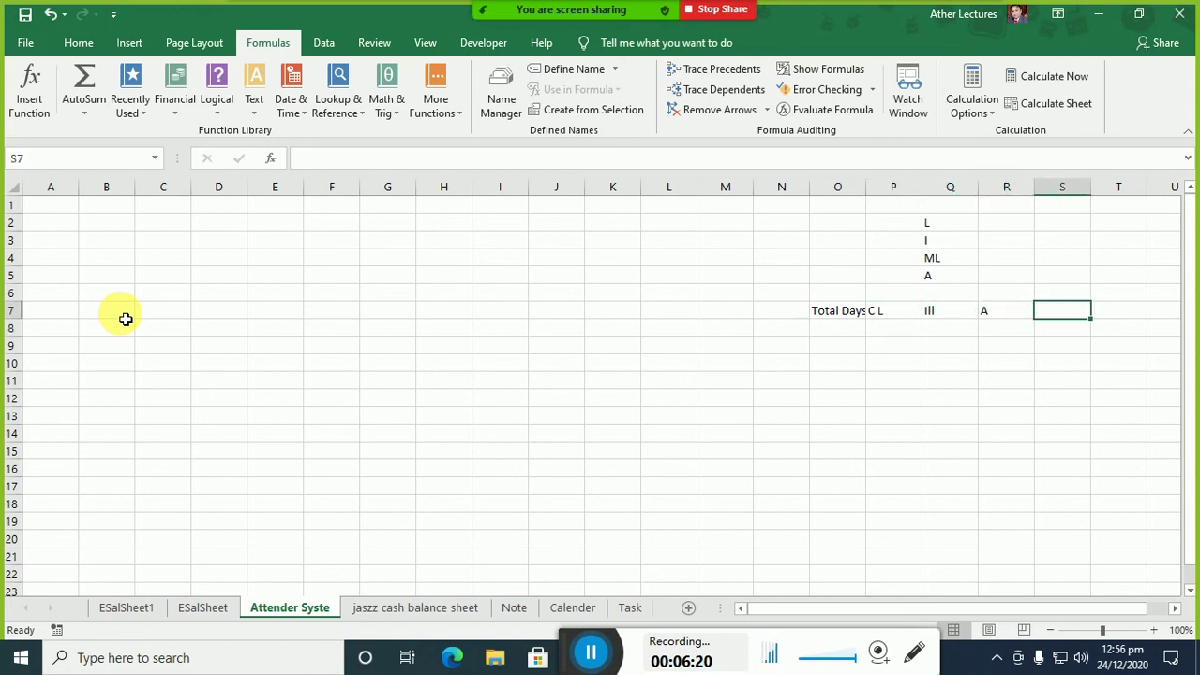
text(Presn)
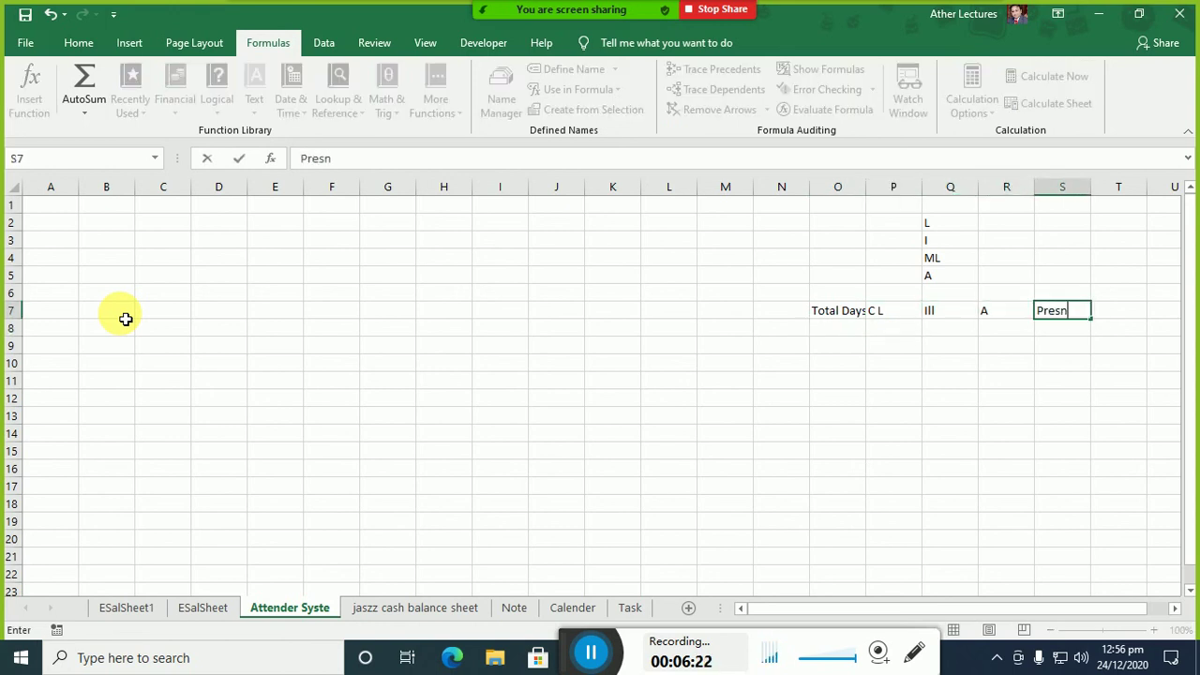
key(BackSpace)
text(ent)
key(Return)
key(Right)
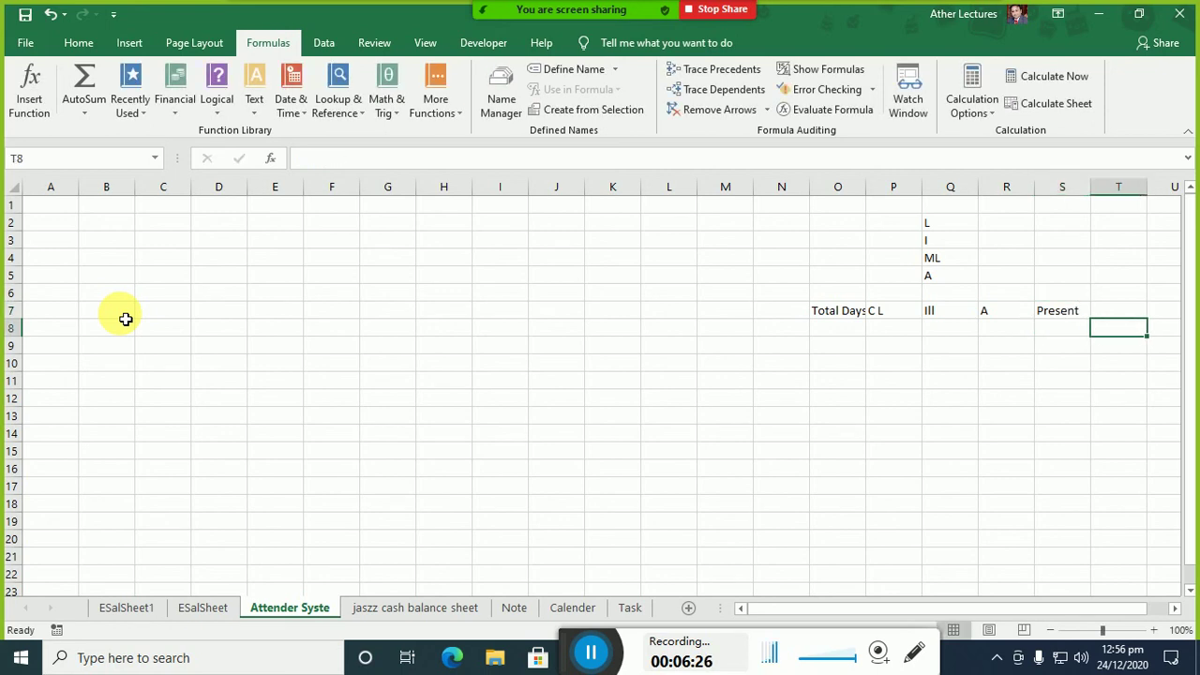
- Enter the heading "Total Absend" in cell T7 and the value 1 in cell T8 below it
key(Up)
key(Left)
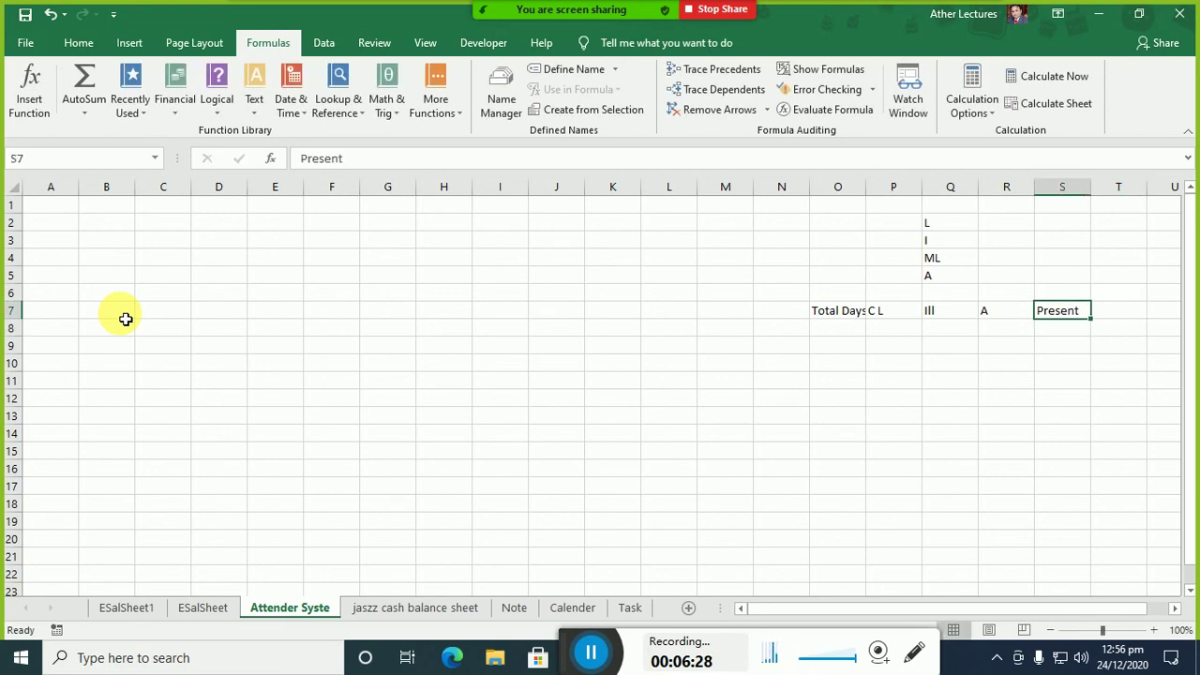
key(Right)
text(To)
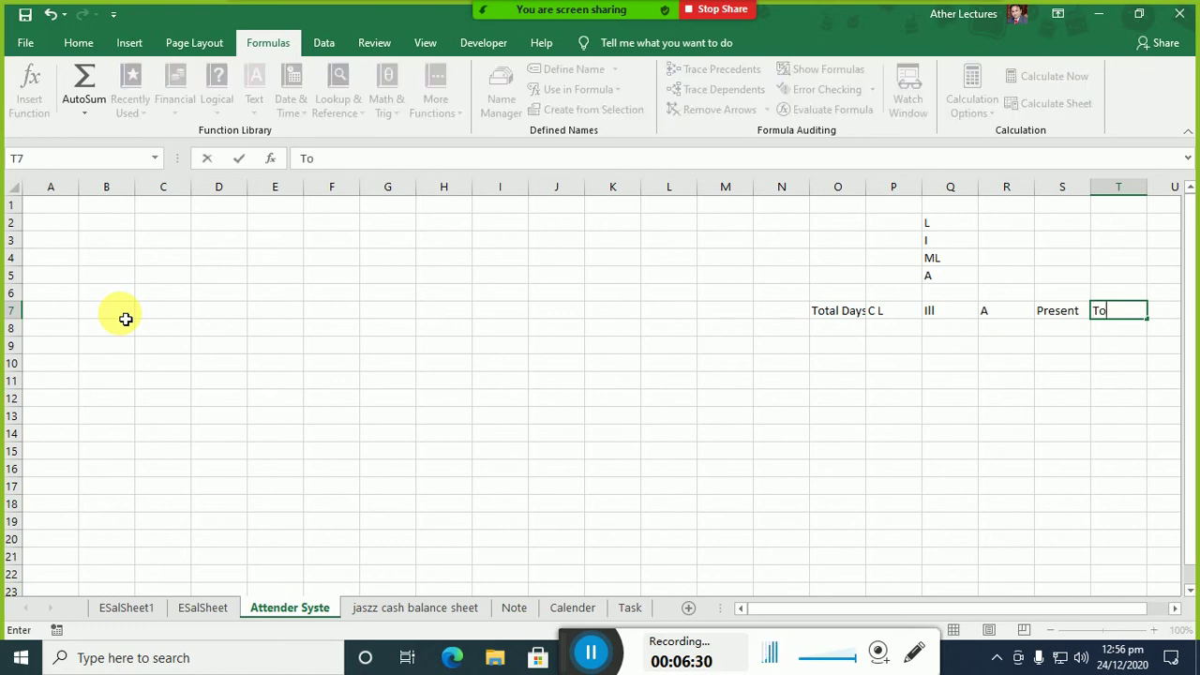
text(tal Absend)
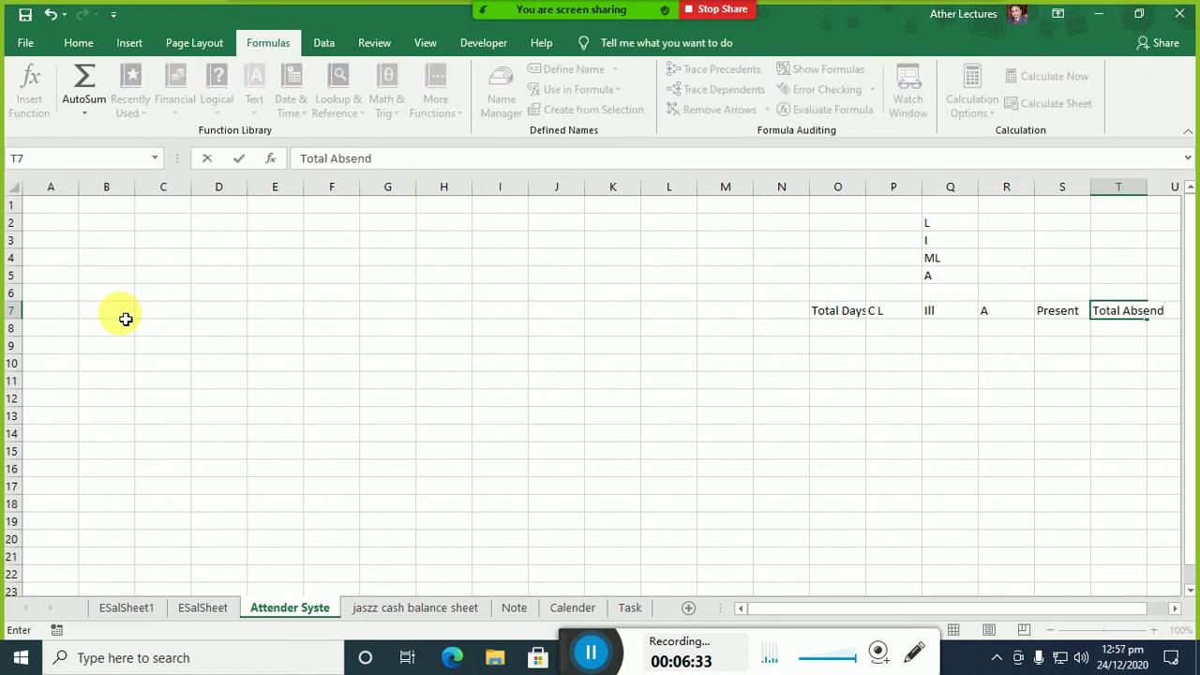
key(Return)
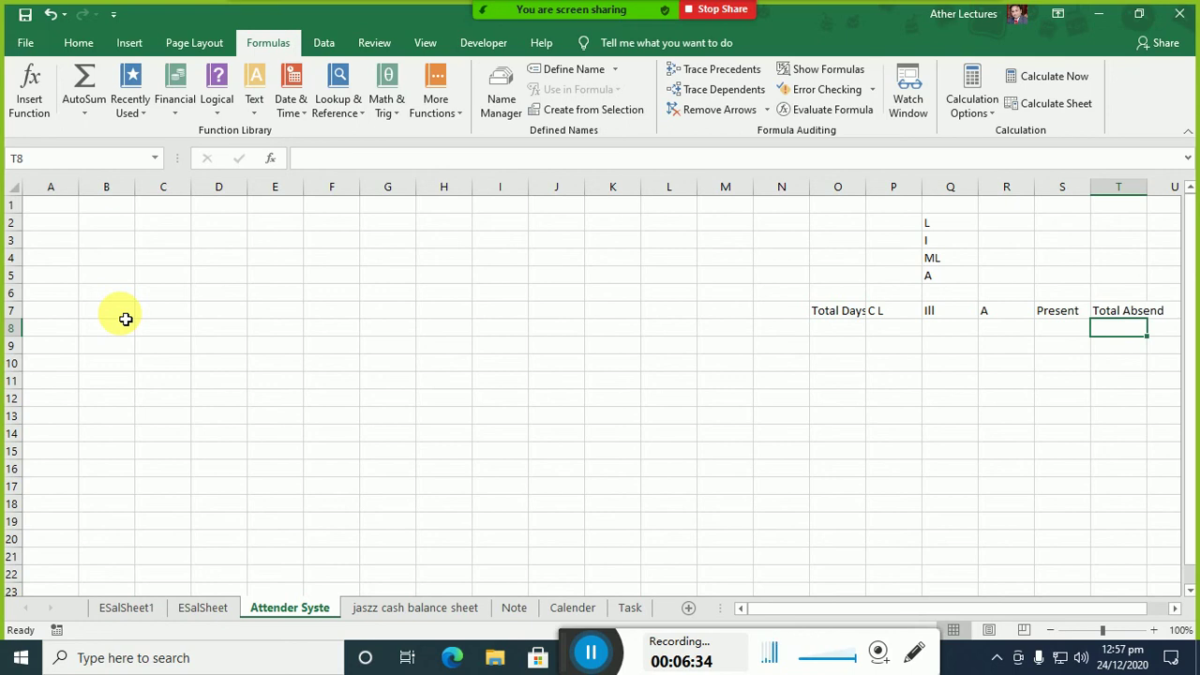
text(1)
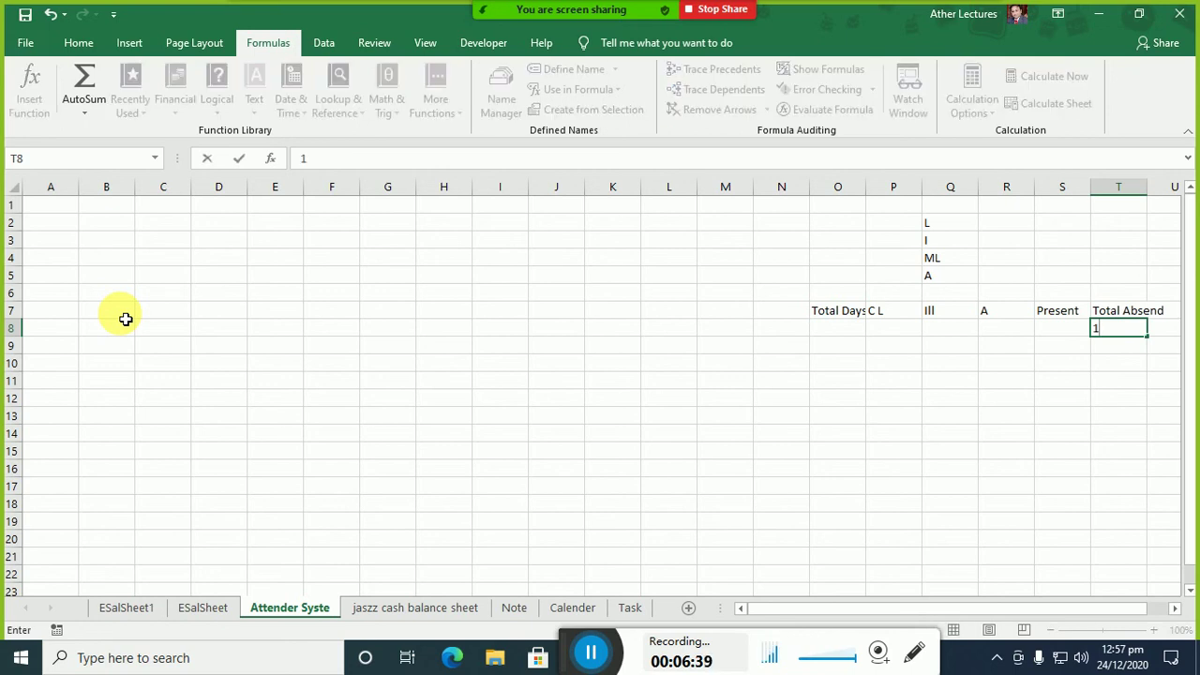
key(Return)
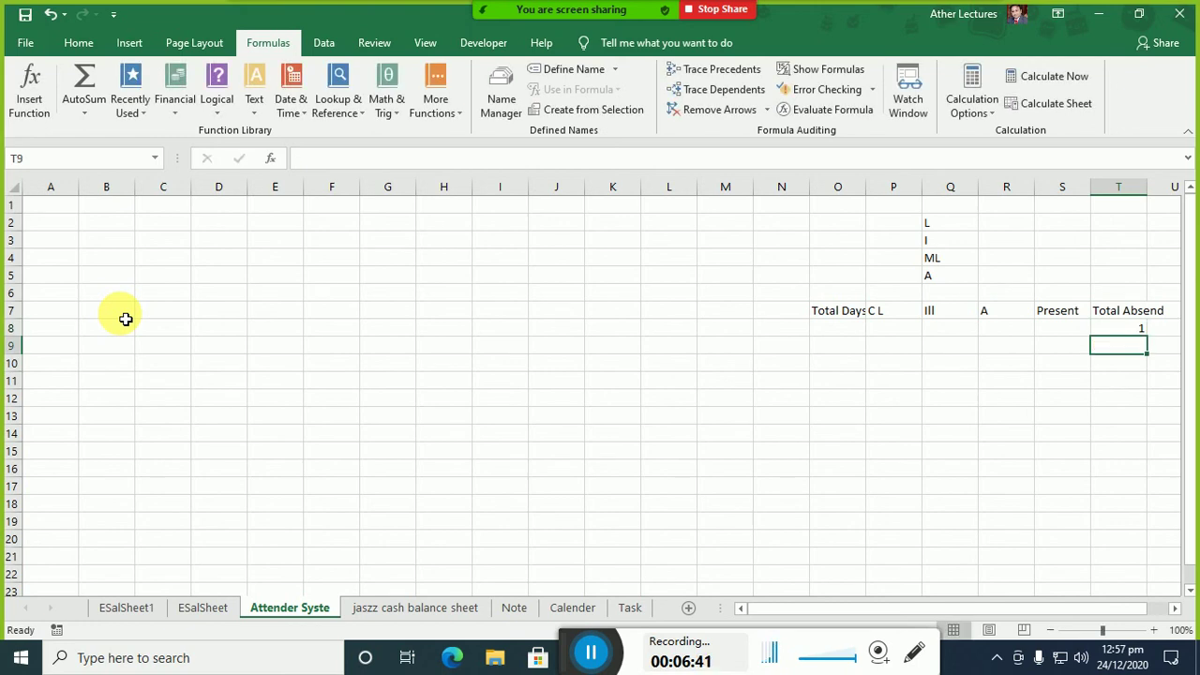
- Replace the Ill heading in cell Q7 with "ML"
key(Left)
key(Left)
key(Up)
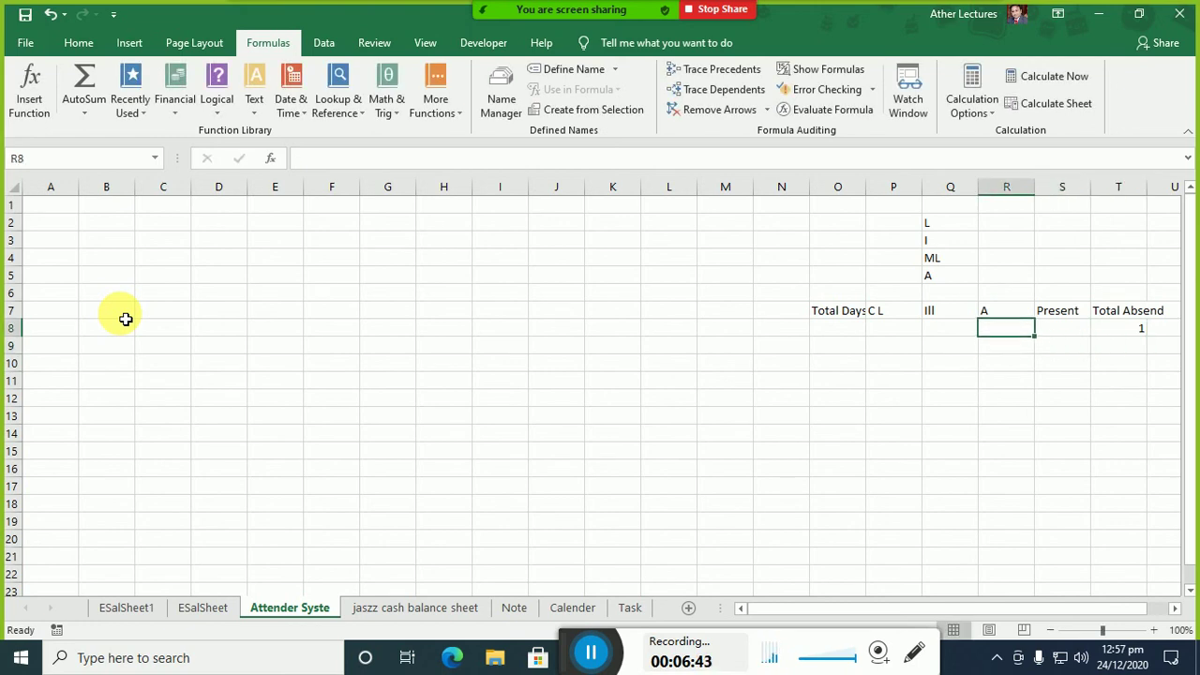
key(Left)
key(Up)
key(Down)
key(Up)
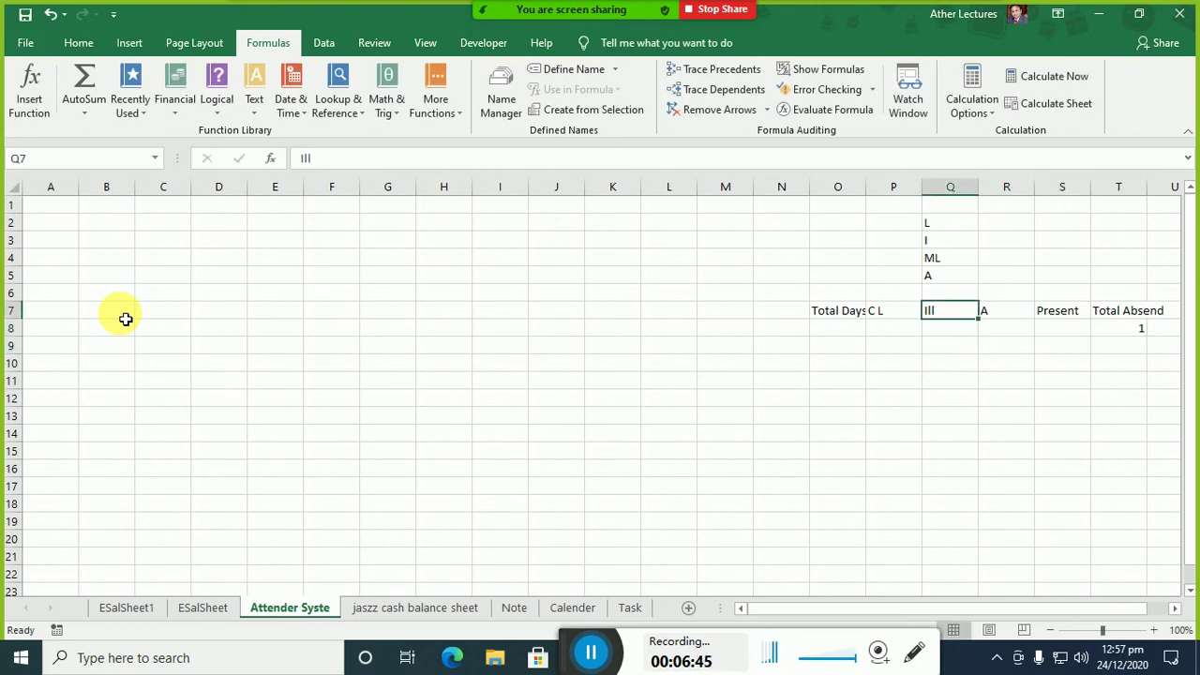
key(Down)
key(Up)
text(ML)
key(Return)
- Select cell T8 under the Total Absend heading
key(Right)
key(Right)
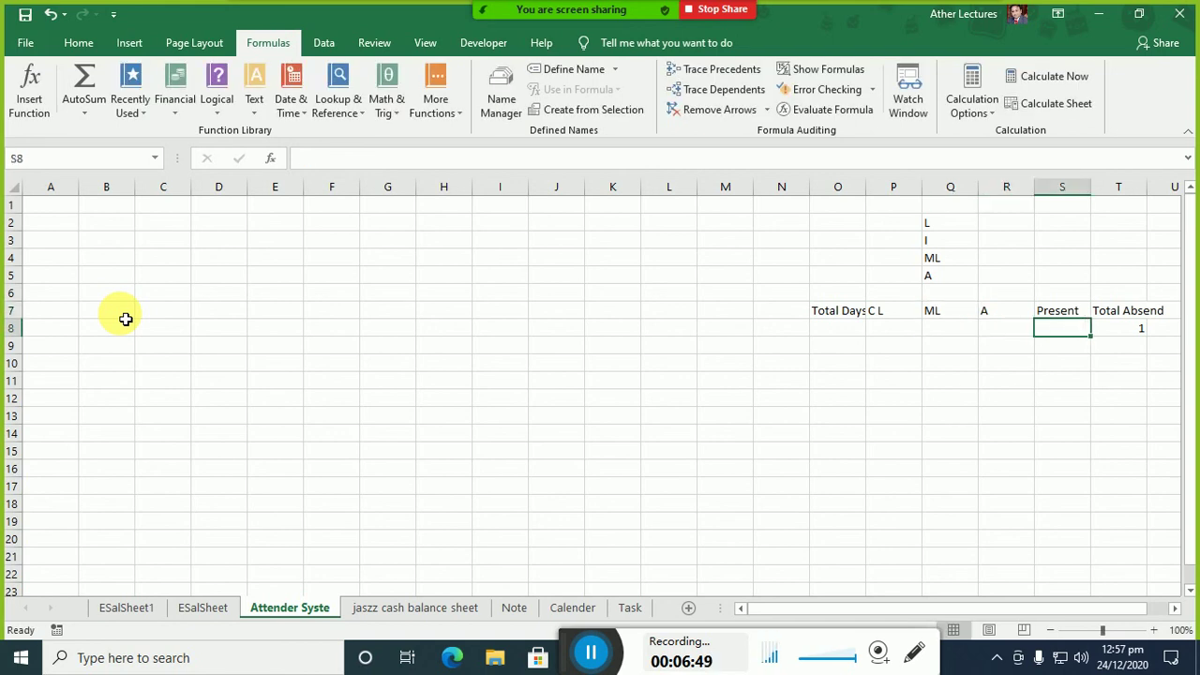
key(Right)
key(Left)
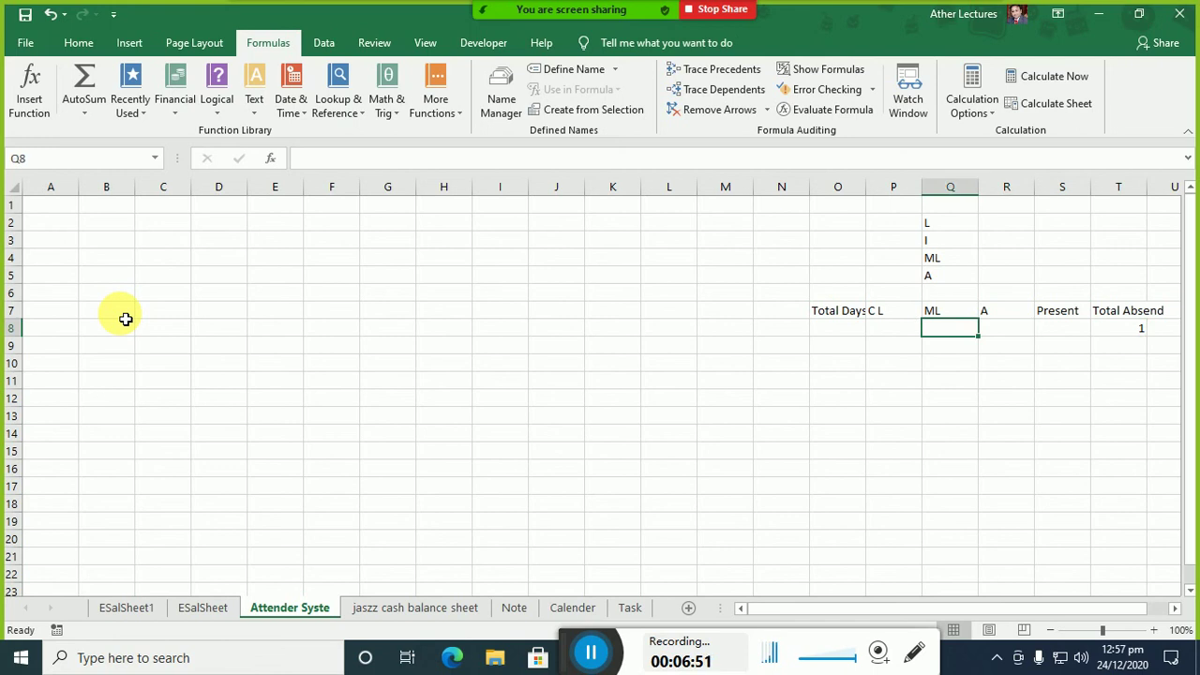
key(Right)
key(Right)
key(Right)
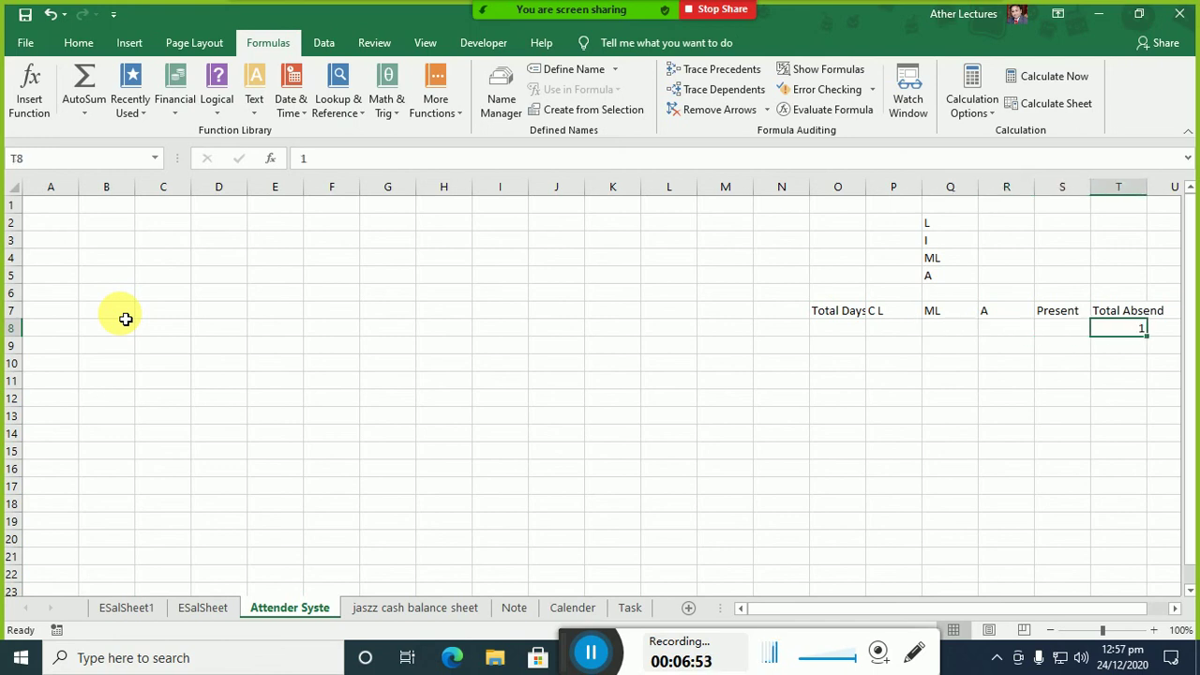